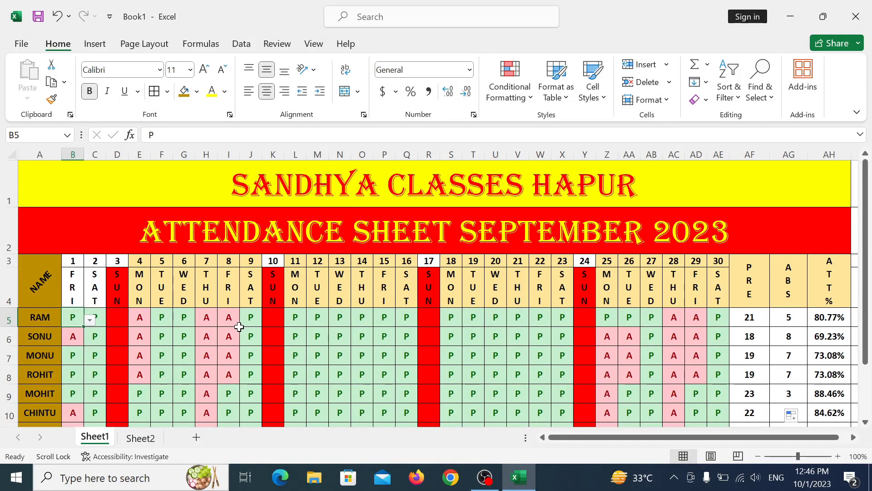
- Enter P in H5 for RAM on day 7 and A in U5 for day 20
{"action": "left_click", "coordinate": [204, 320]}
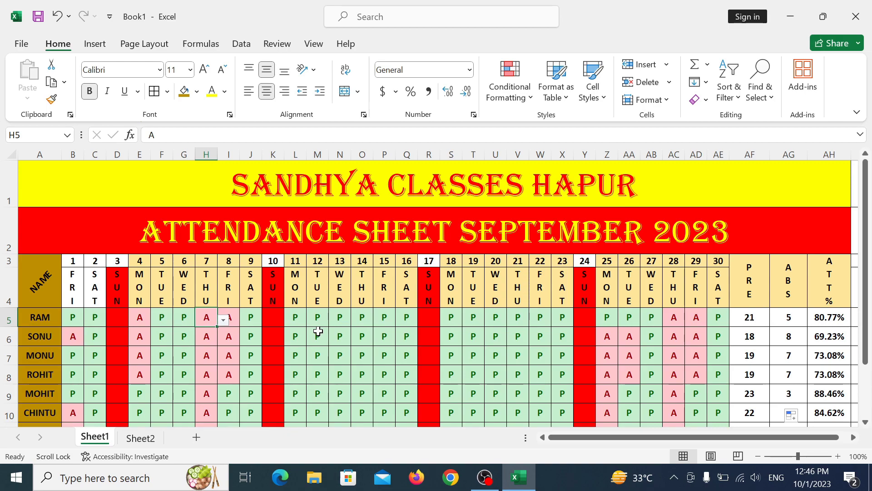
{"action": "type", "text": "P"}
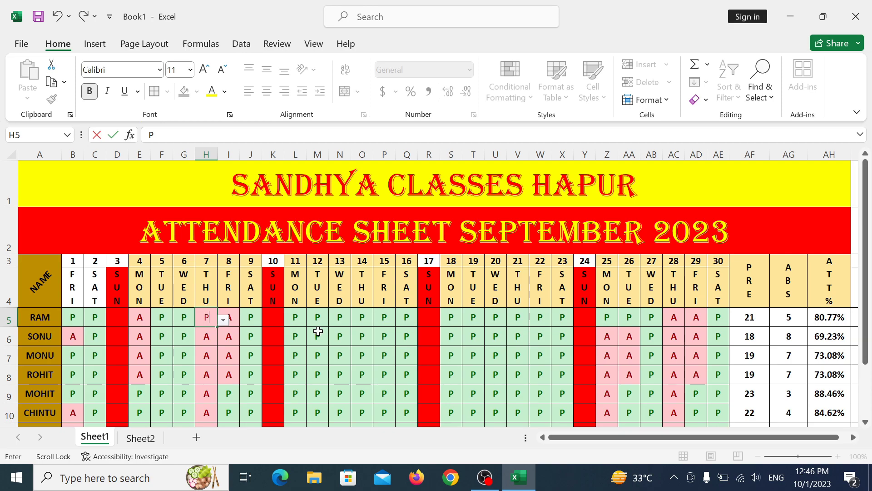
{"action": "key", "text": "Return"}
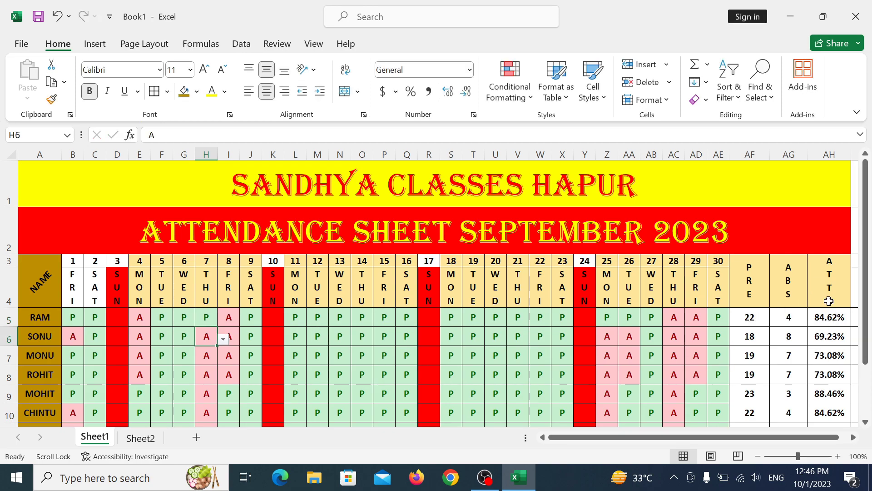
{"action": "left_click", "coordinate": [495, 318]}
{"action": "type", "text": "A"}
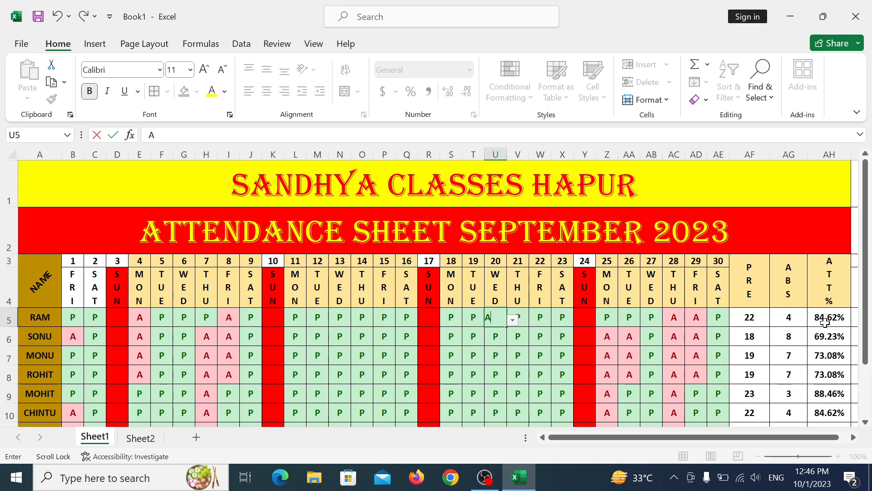
{"action": "key", "text": "BackSpace"}
{"action": "type", "text": "P"}
{"action": "key", "text": "Return"}
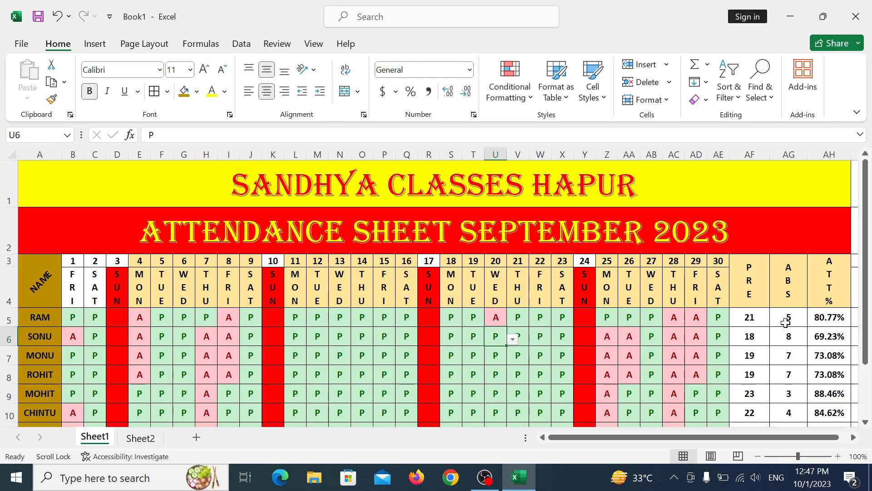
- On Sheet2, enter 'SANDHYA CLASSES HAPUR' in A1 and 'ATTENDANCE SHEET SEPTEMBER 2023' in A2
{"action": "left_click", "coordinate": [142, 439]}
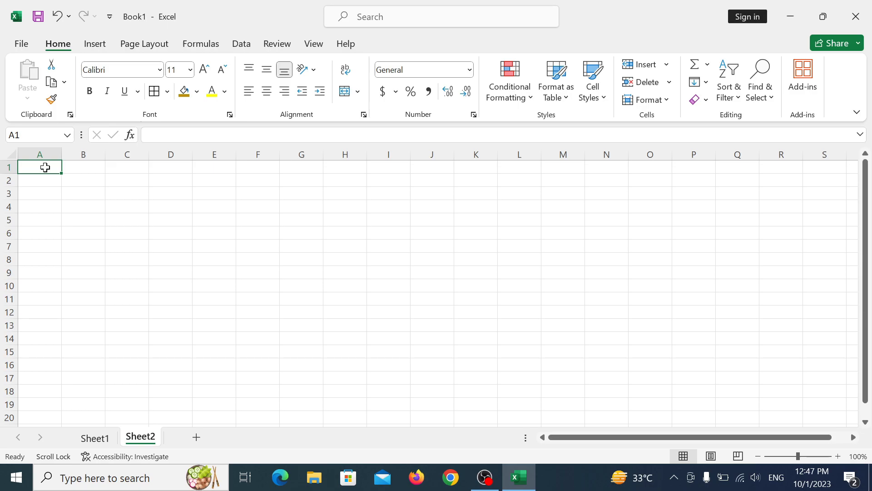
{"action": "type", "text": "SANDH"}
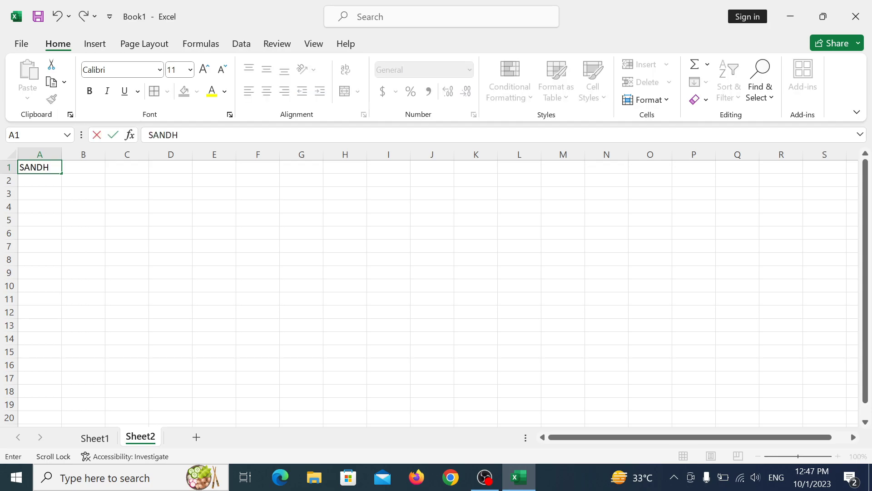
{"action": "type", "text": "YA CLASSES "}
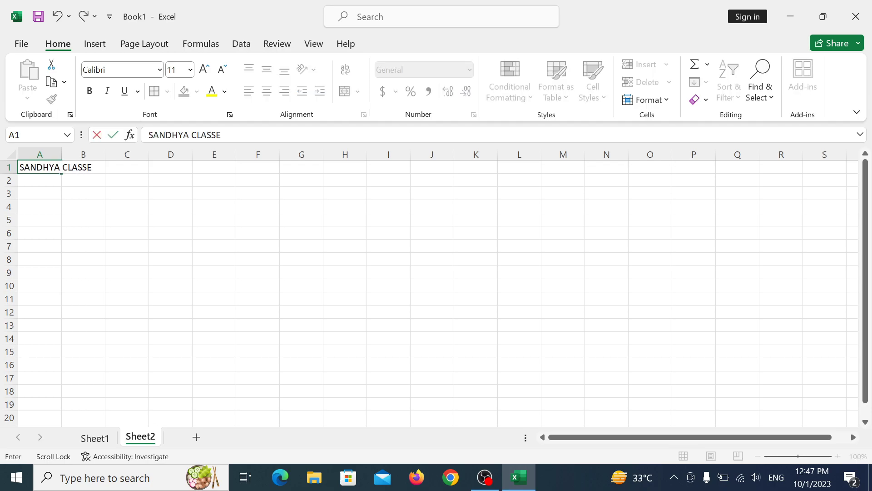
{"action": "type", "text": "HAPUR"}
{"action": "left_click", "coordinate": [45, 192]}
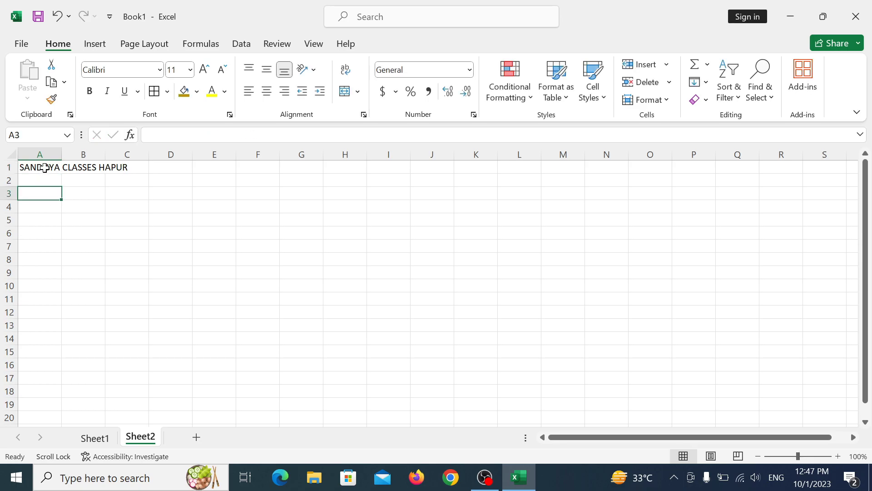
{"action": "left_click", "coordinate": [43, 180]}
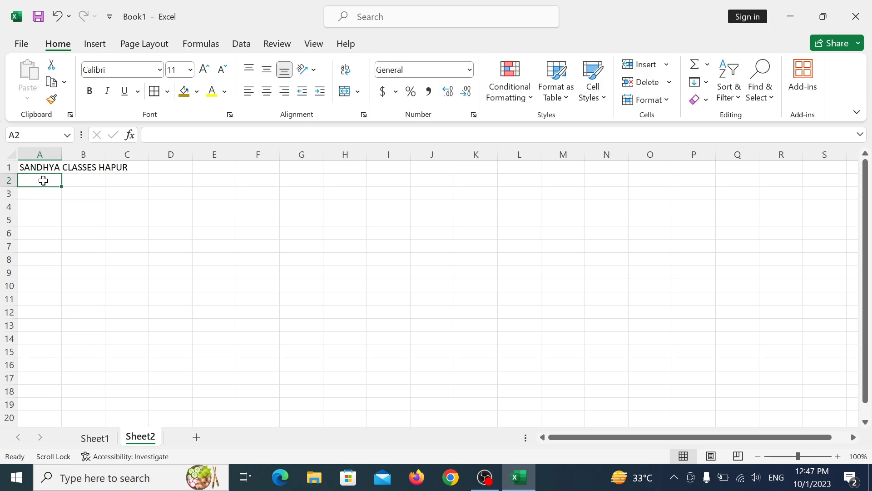
{"action": "left_click", "coordinate": [100, 439]}
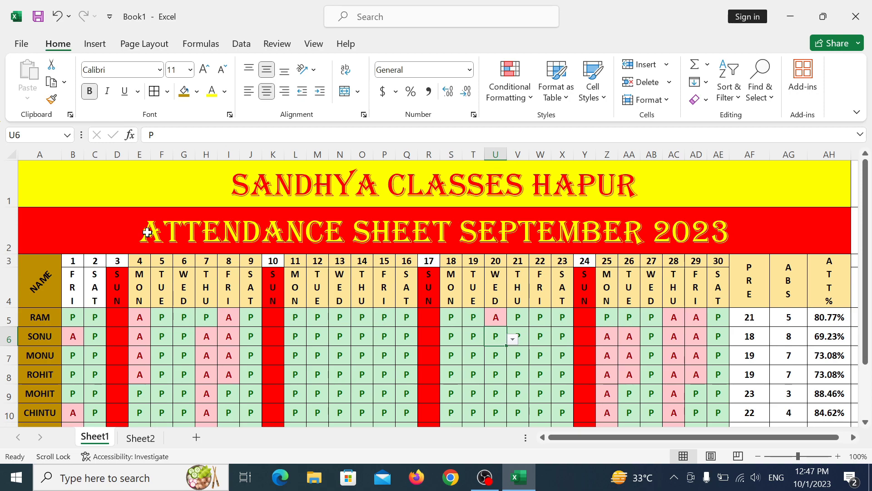
{"action": "left_click", "coordinate": [141, 437]}
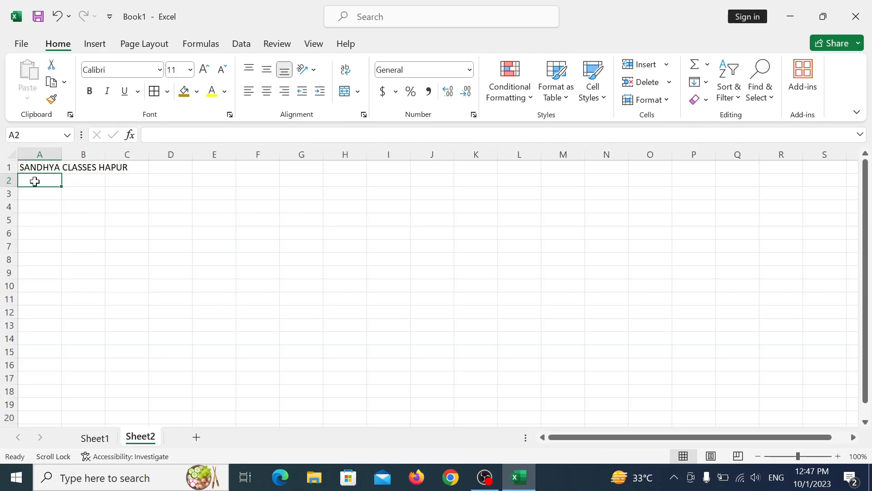
{"action": "type", "text": "ATTEND"}
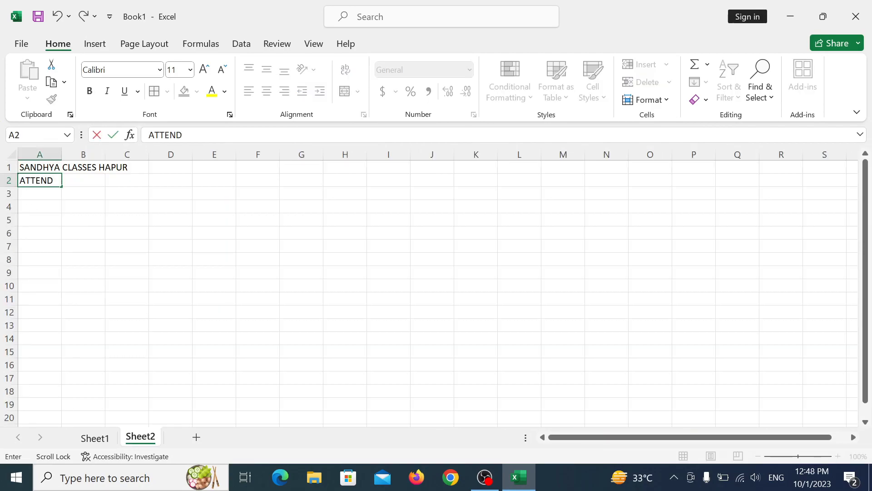
{"action": "type", "text": "ANCE"}
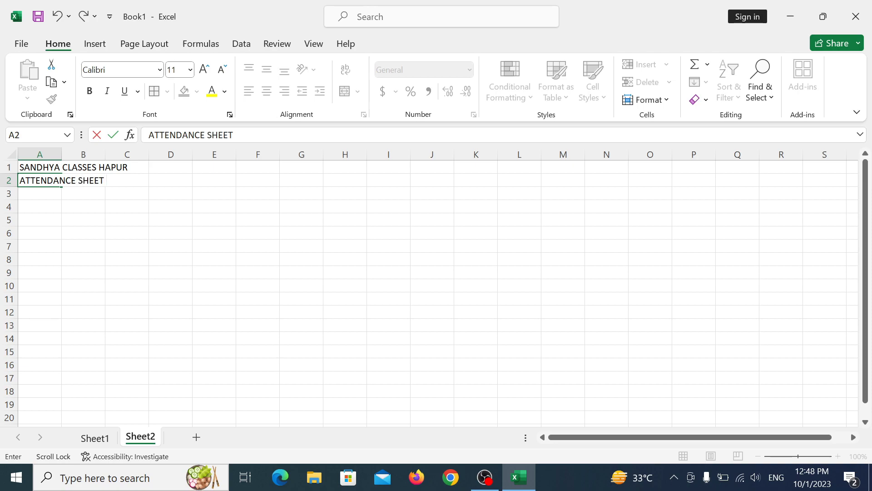
{"action": "type", "text": " SHEE"}
{"action": "type", "text": "T SEPTEMB"}
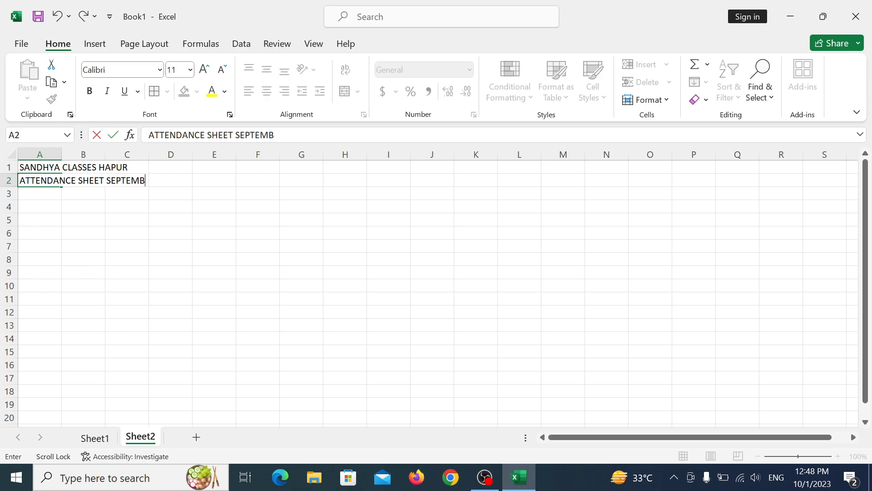
{"action": "type", "text": "ER 2023"}
{"action": "left_click", "coordinate": [41, 195]}
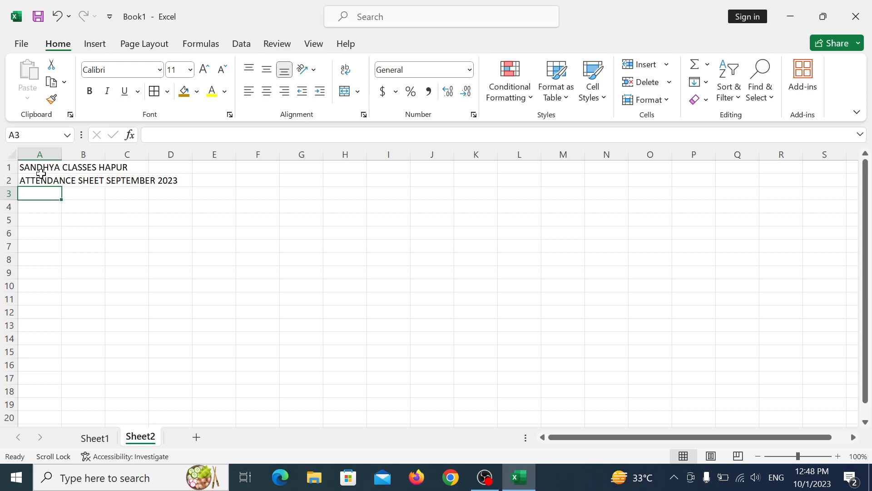
{"action": "left_click", "coordinate": [94, 191]}
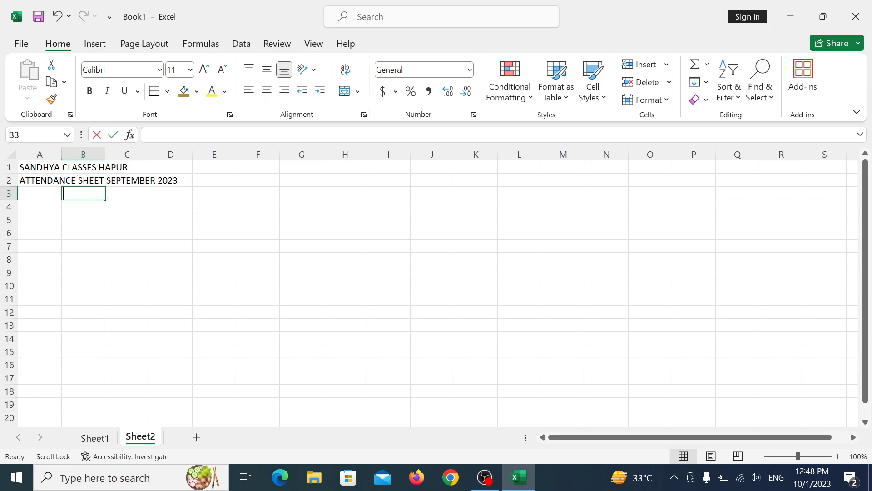
- Enter 1 and 2 in B3:C3 and fill the day series through 30 in AE3
{"action": "type", "text": "1"}
{"action": "key", "text": "Return"}
{"action": "type", "text": "2"}
{"action": "key", "text": "BackSpace"}
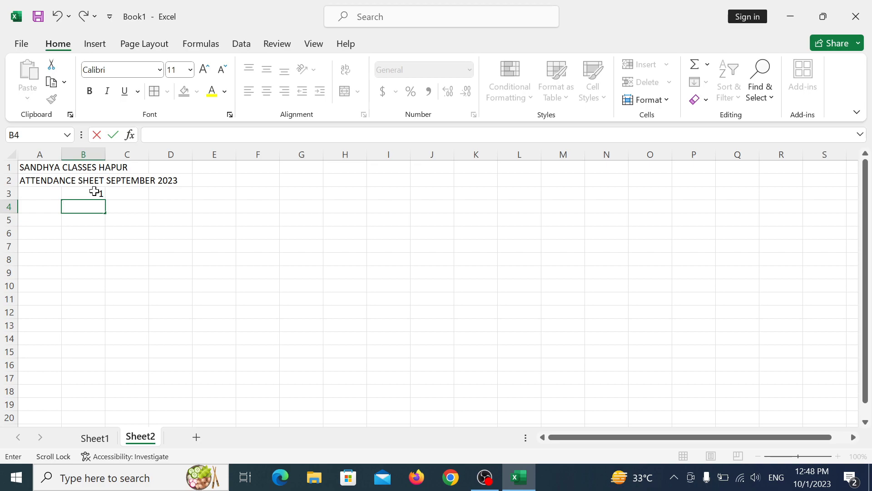
{"action": "scroll", "coordinate": [94, 191], "scroll_direction": "right", "scroll_amount": 1}
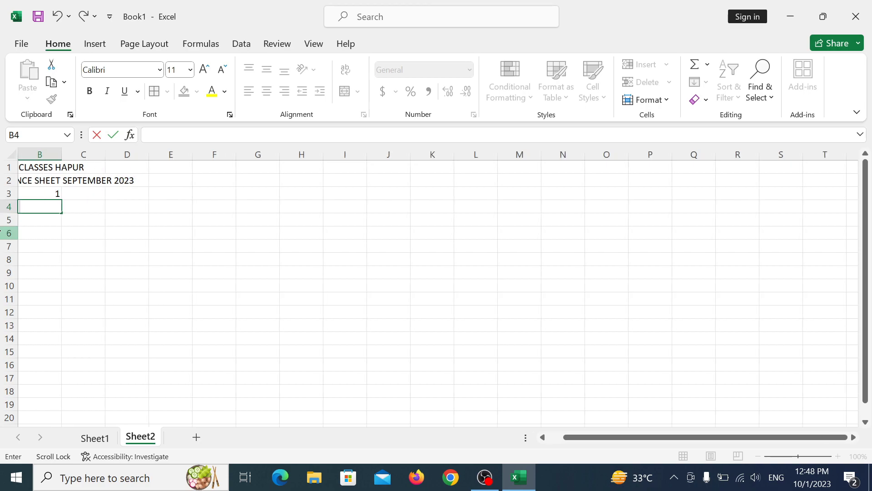
{"action": "left_click", "coordinate": [73, 191]}
{"action": "type", "text": "2"}
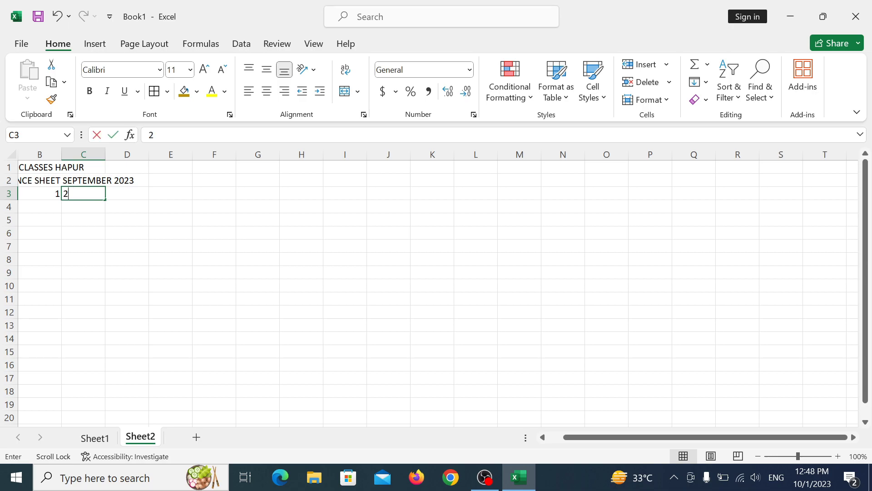
{"action": "left_click_drag", "start_coordinate": [43, 192], "coordinate": [70, 195]}
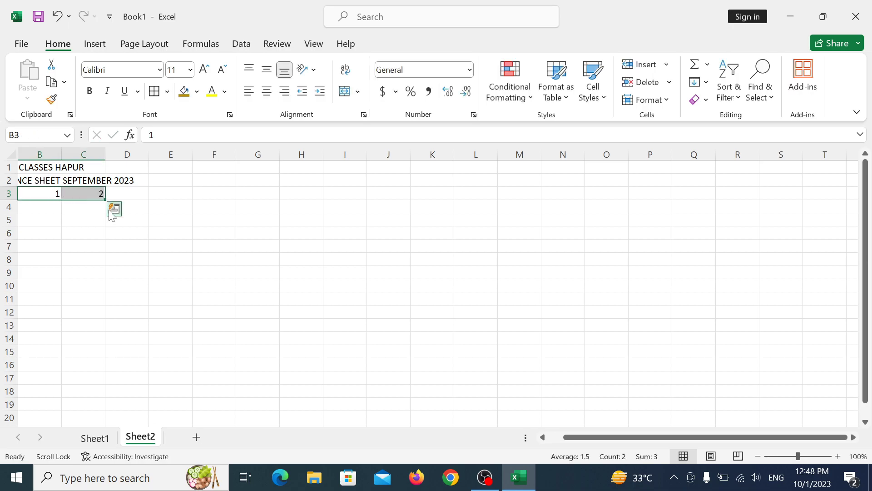
{"action": "left_click_drag", "start_coordinate": [136, 205], "coordinate": [785, 194]}
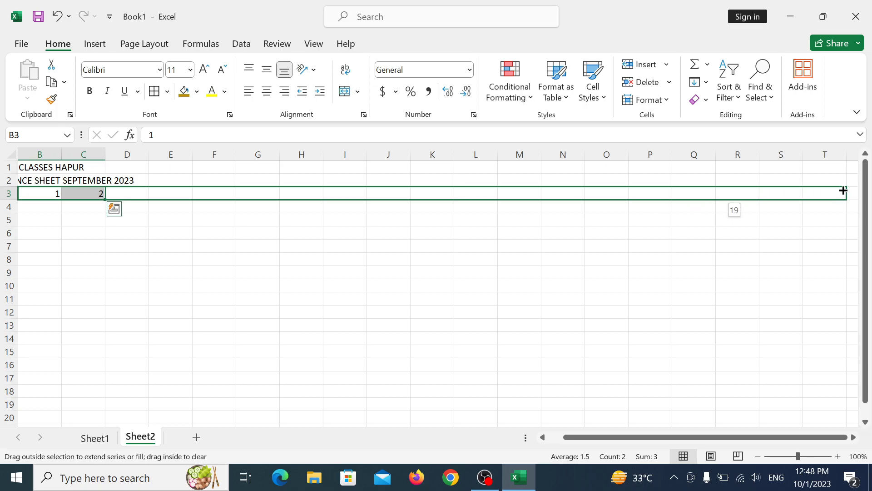
{"action": "mouse_move", "coordinate": [786, 194]}
{"action": "left_mouse_down"}
{"action": "mouse_move", "coordinate": [859, 190]}
{"action": "mouse_move", "coordinate": [769, 197]}
{"action": "mouse_move", "coordinate": [797, 193]}
{"action": "left_mouse_up"}
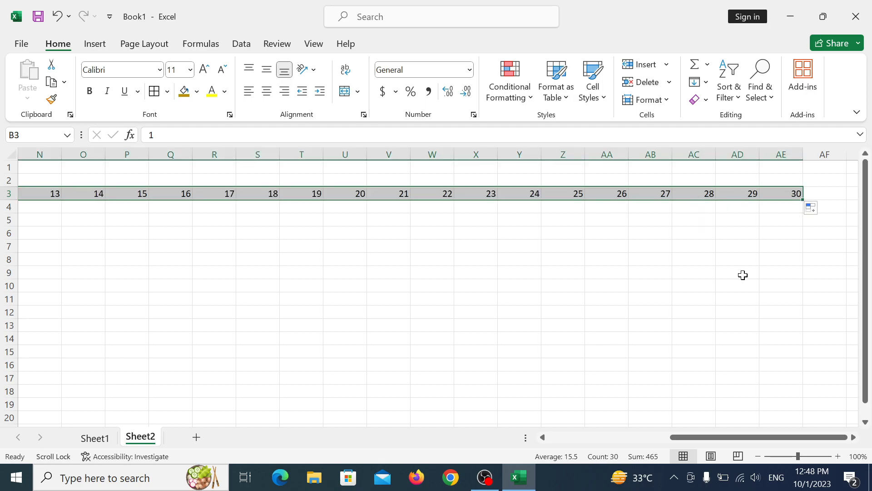
- Narrow day columns B through AE to width 5.73
{"action": "left_click", "coordinate": [783, 154]}
{"action": "left_click_drag", "start_coordinate": [783, 152], "coordinate": [1, 227]}
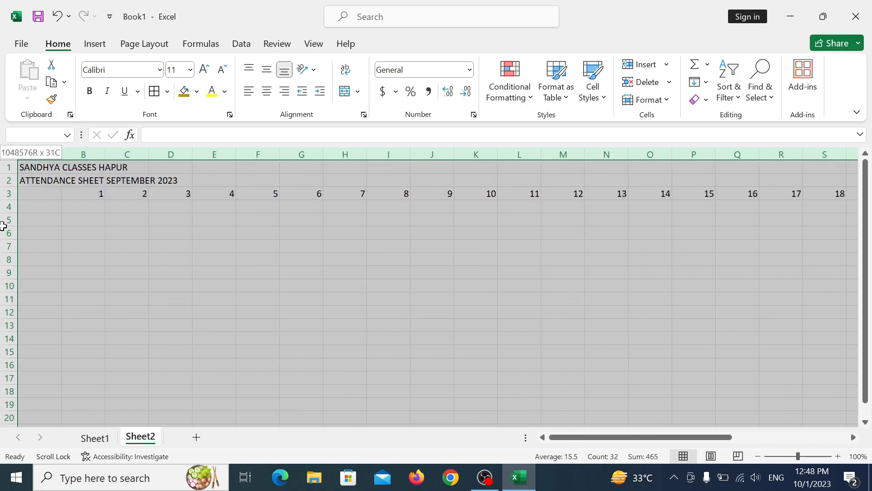
{"action": "left_click_drag", "start_coordinate": [1, 227], "coordinate": [94, 200]}
{"action": "left_click_drag", "start_coordinate": [105, 155], "coordinate": [83, 159]}
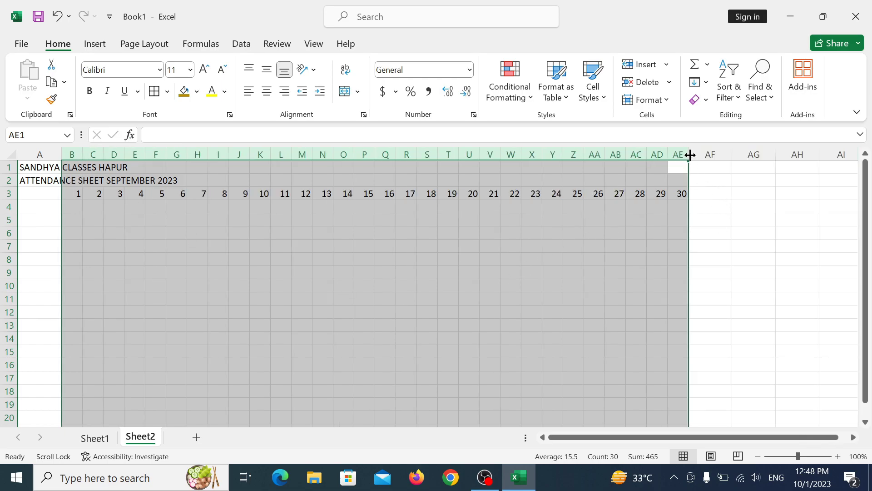
- Type the PRE, ABS and ATT% headings in AF2:AH2
{"action": "left_click", "coordinate": [712, 183]}
{"action": "type", "text": "PRE"}
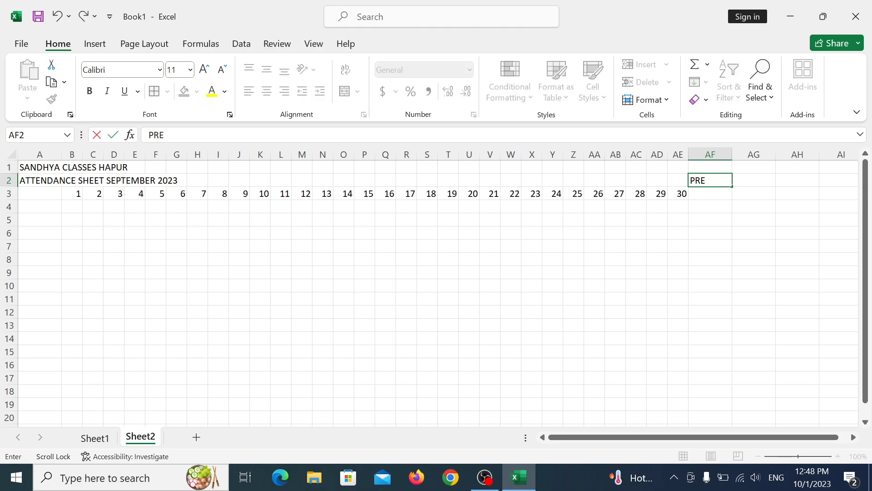
{"action": "key", "text": "Tab"}
{"action": "type", "text": "ABS"}
{"action": "key", "text": "Tab"}
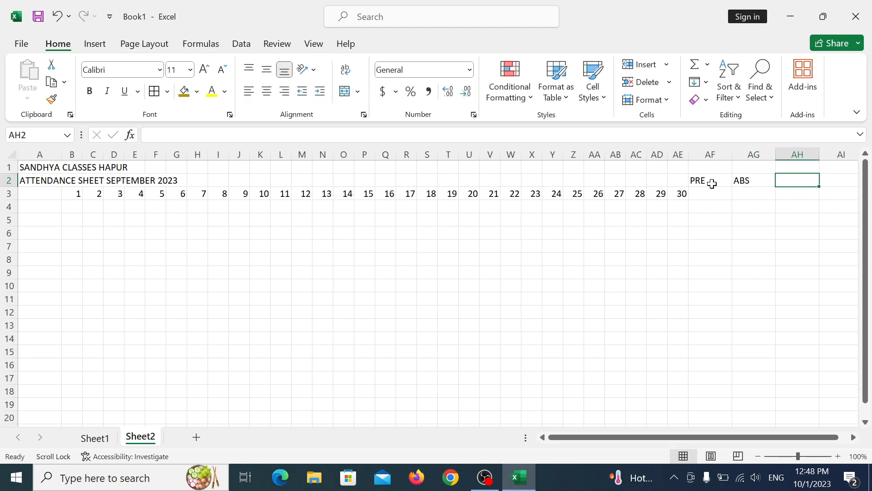
{"action": "type", "text": "ATT"}
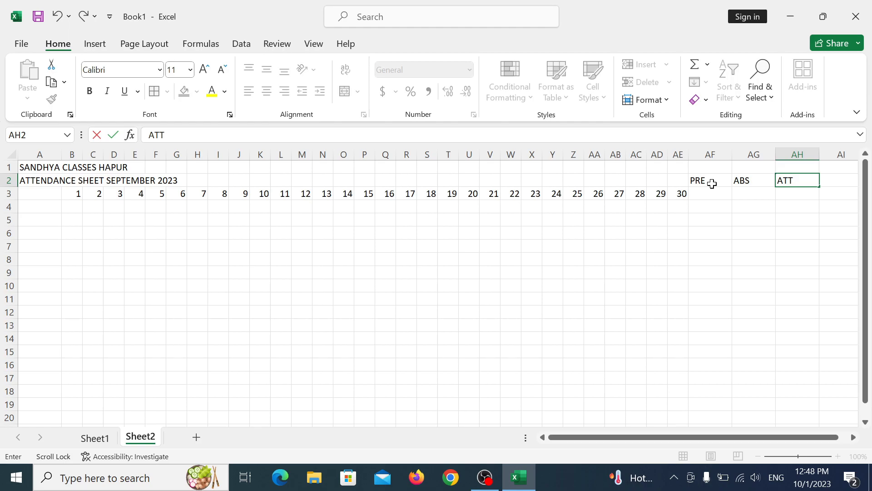
{"action": "type", "text": "%"}
- Copy the PRE, ABS and ATT% headings down into AF3:AH3
{"action": "left_click_drag", "start_coordinate": [697, 181], "coordinate": [793, 196]}
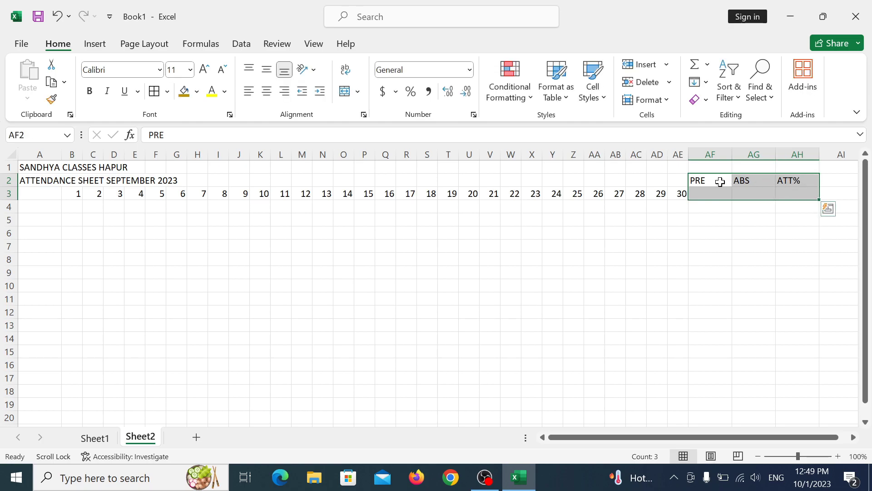
{"action": "left_click_drag", "start_coordinate": [720, 181], "coordinate": [786, 184]}
{"action": "key", "text": "ctrl+c"}
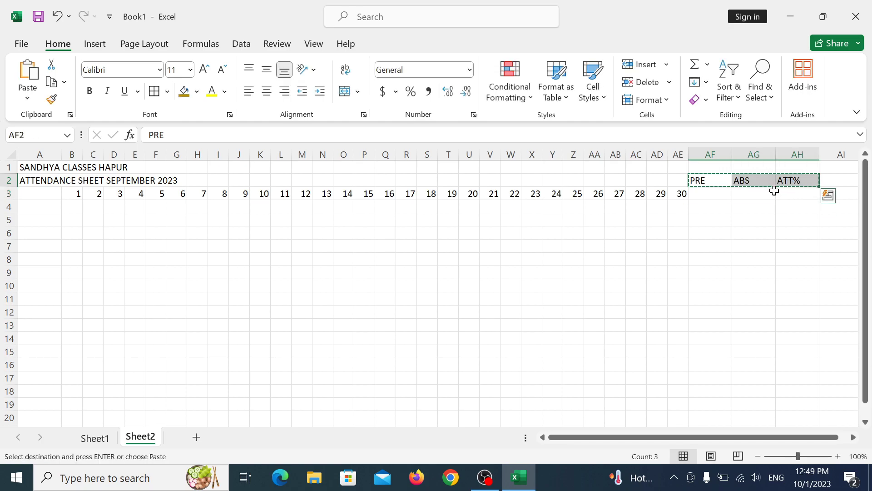
{"action": "left_click", "coordinate": [707, 192]}
{"action": "key", "text": "ctrl+v"}
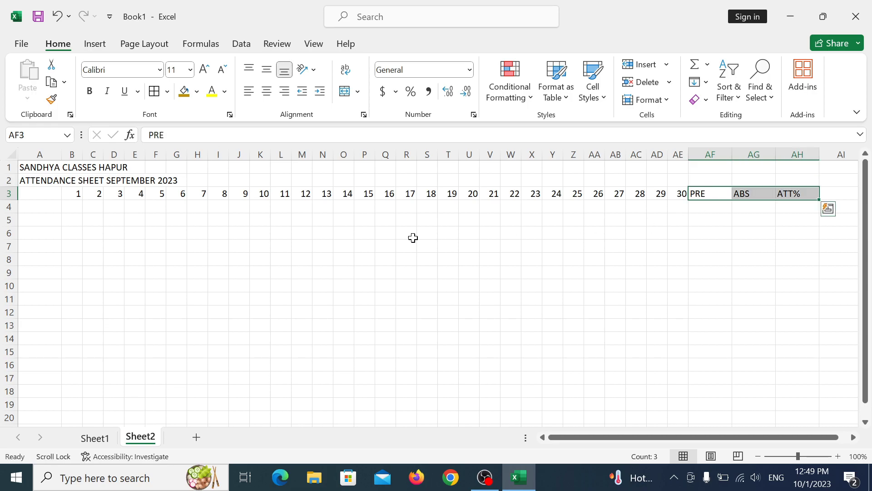
{"action": "left_click", "coordinate": [68, 207]}
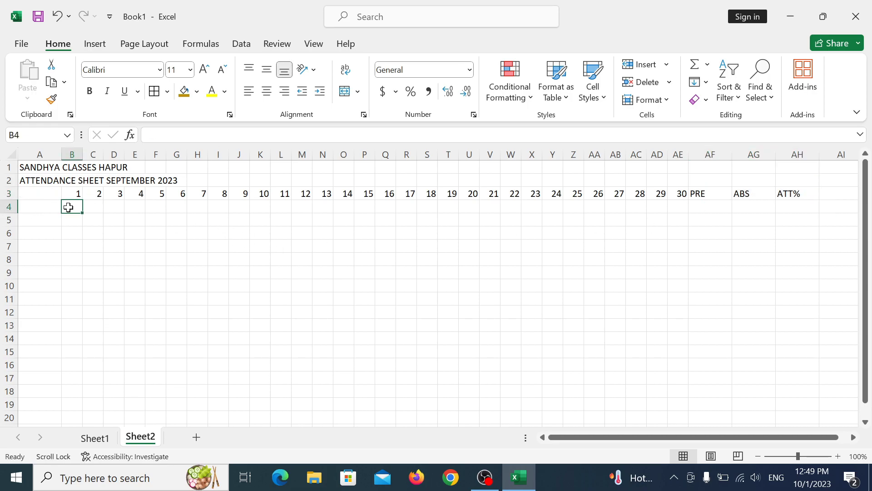
- Fill weekdays FRI through SAT across B4:AE4 and enter NAME in A4
{"action": "type", "text": "FRI"}
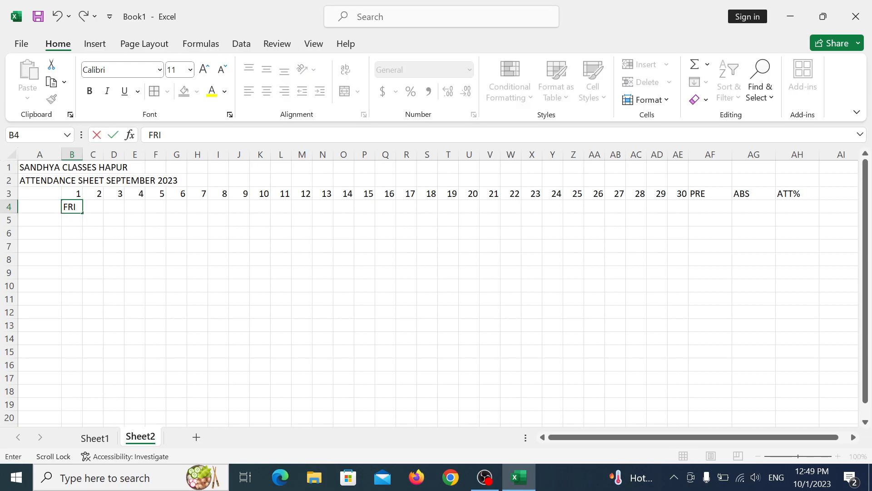
{"action": "left_click_drag", "start_coordinate": [85, 213], "coordinate": [689, 214]}
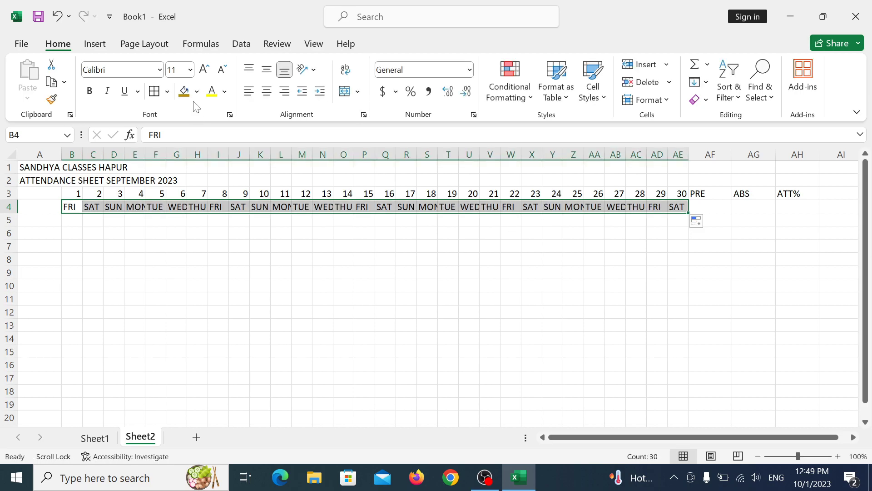
{"action": "left_click", "coordinate": [42, 204]}
{"action": "left_click", "coordinate": [42, 197]}
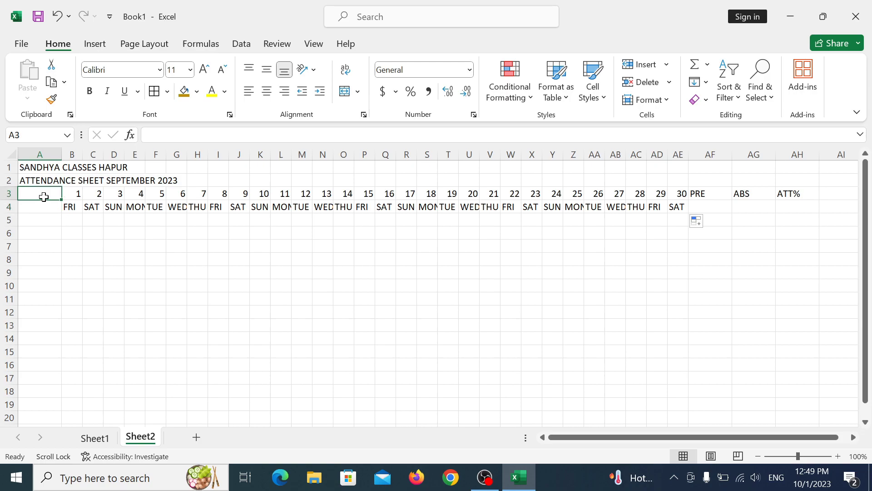
{"action": "left_click", "coordinate": [42, 205]}
{"action": "type", "text": "NAME"}
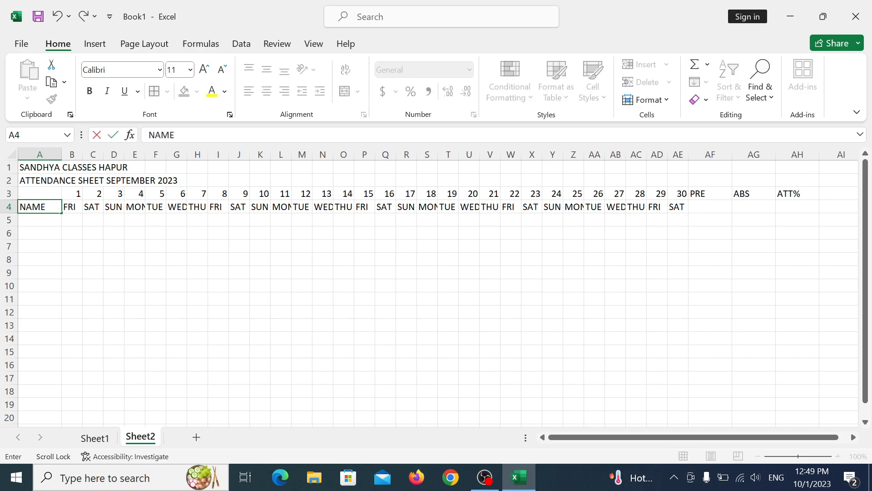
{"action": "left_click", "coordinate": [52, 220]}
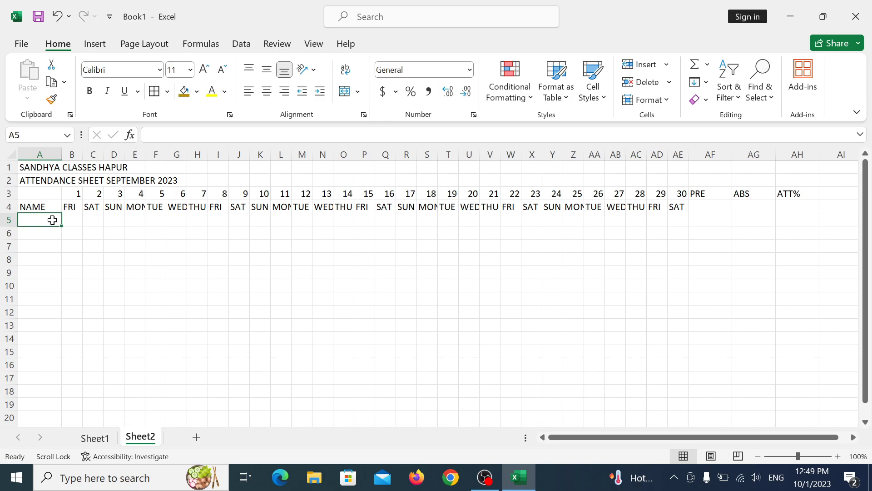
{"action": "type", "text": "RAM"}
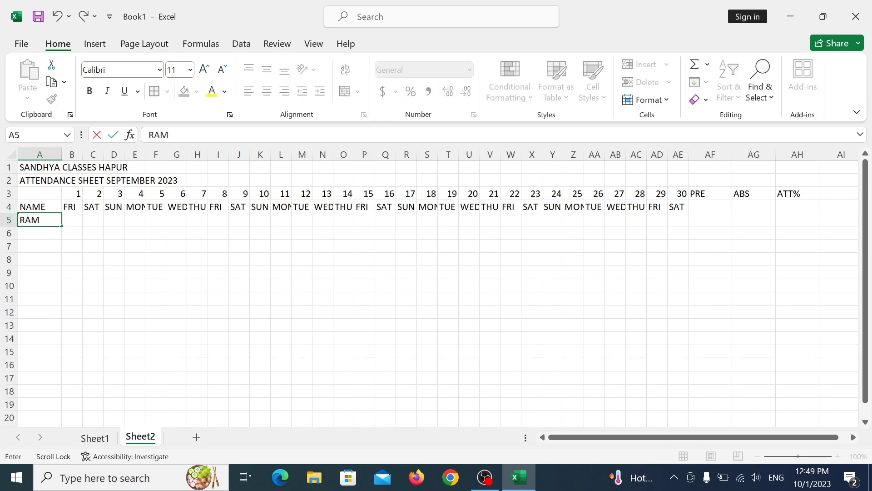
{"action": "key", "text": "BackSpace"}
{"action": "key", "text": "BackSpace"}
{"action": "key", "text": "BackSpace"}
- Copy names RAM through CHINTU from Sheet1 A5:A10 and paste them into Sheet2 A5
{"action": "left_click", "coordinate": [101, 439]}
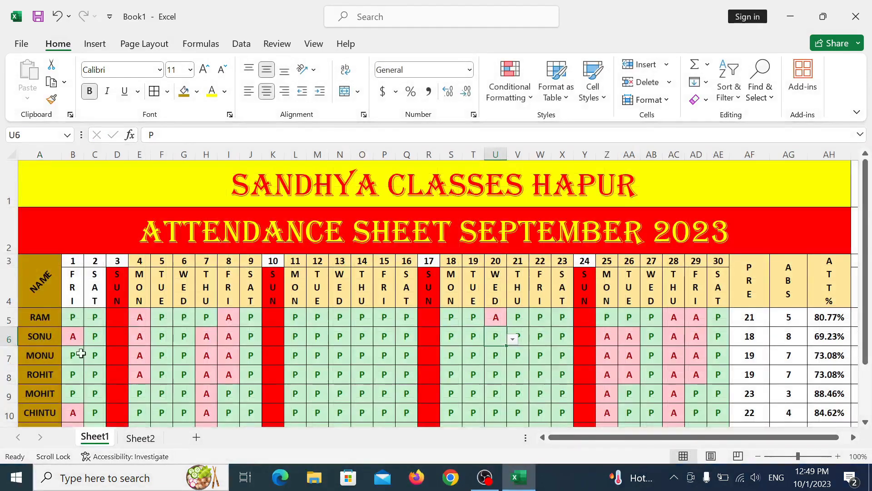
{"action": "left_click", "coordinate": [34, 319]}
{"action": "left_click_drag", "start_coordinate": [34, 320], "coordinate": [45, 411]}
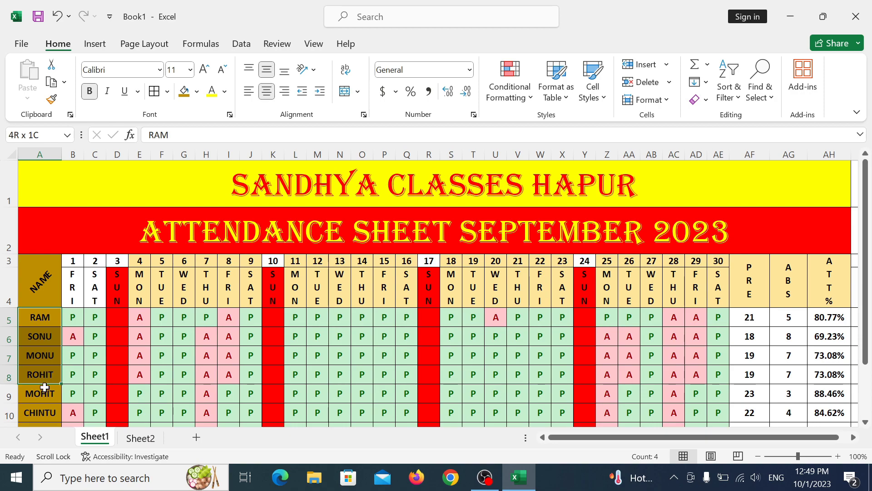
{"action": "key", "text": "ctrl+c"}
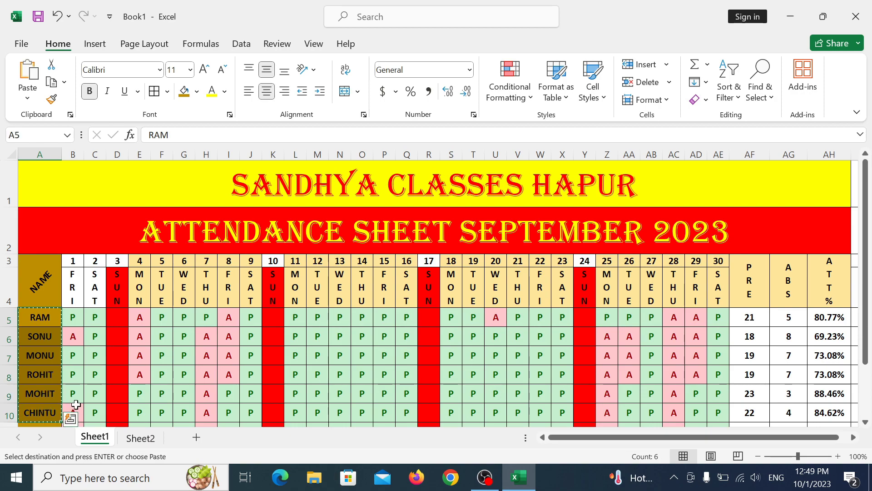
{"action": "left_click", "coordinate": [141, 437]}
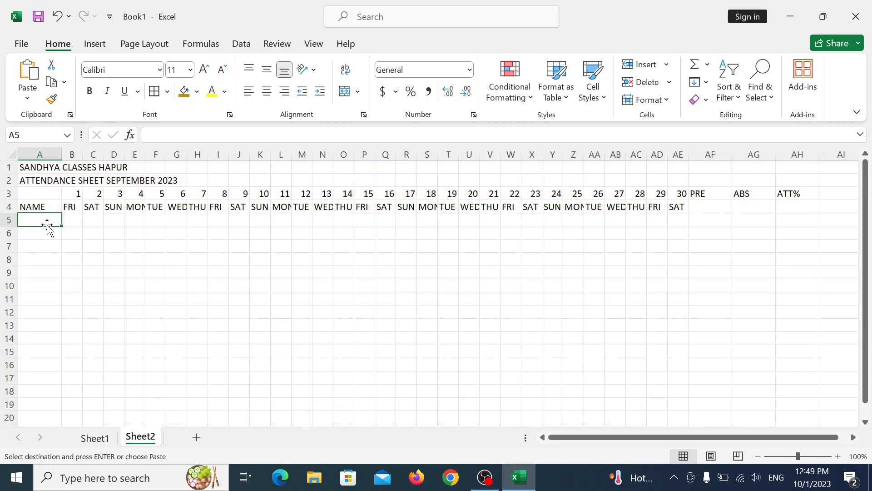
{"action": "key", "text": "ctrl+v"}
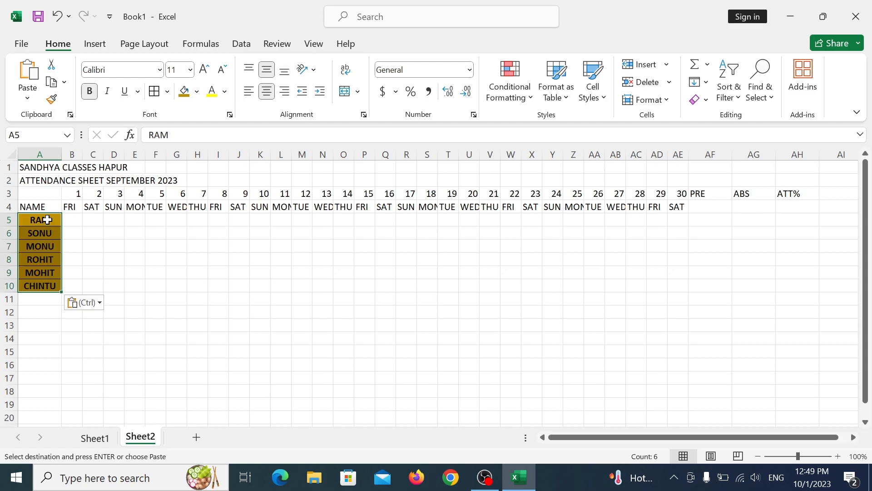
- Merge A1:AH2 across each row and centre the titles horizontally and vertically
{"action": "mouse_move", "coordinate": [47, 168]}
{"action": "left_mouse_down"}
{"action": "mouse_move", "coordinate": [105, 178]}
{"action": "mouse_move", "coordinate": [762, 175]}
{"action": "left_mouse_up"}
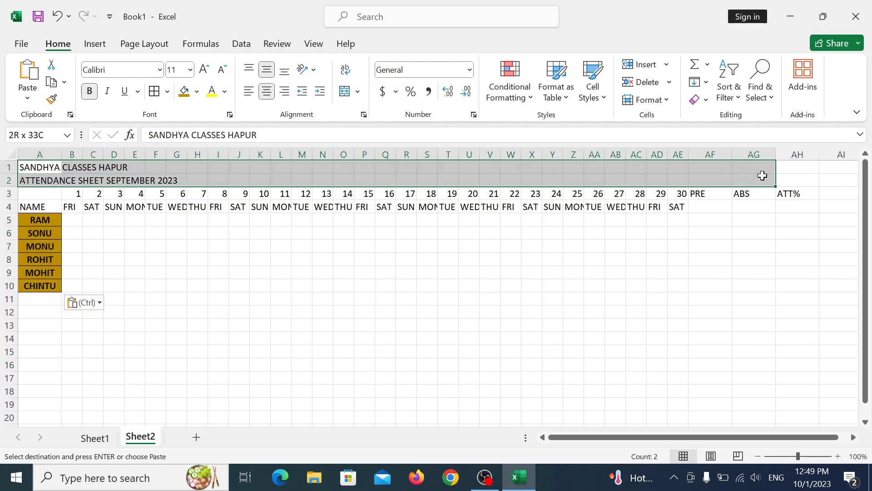
{"action": "mouse_move", "coordinate": [48, 167]}
{"action": "left_mouse_down"}
{"action": "mouse_move", "coordinate": [846, 167]}
{"action": "mouse_move", "coordinate": [798, 182]}
{"action": "left_mouse_up"}
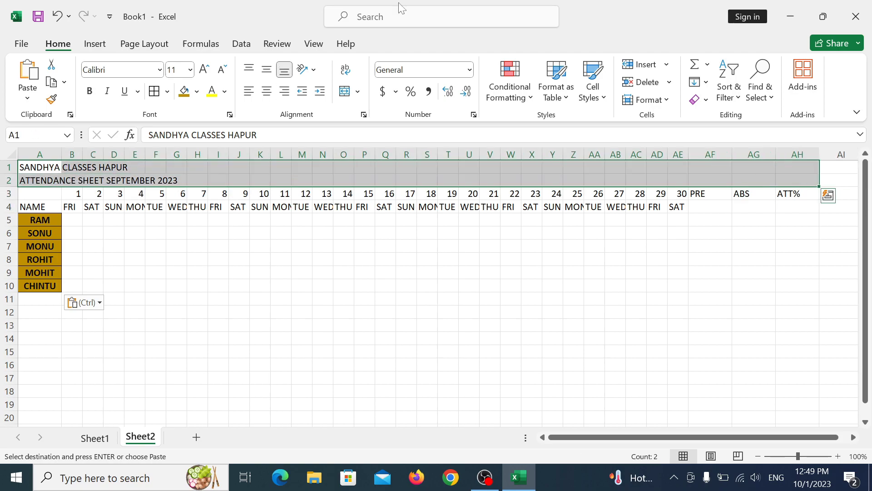
{"action": "left_click", "coordinate": [358, 93]}
{"action": "left_click", "coordinate": [370, 136]}
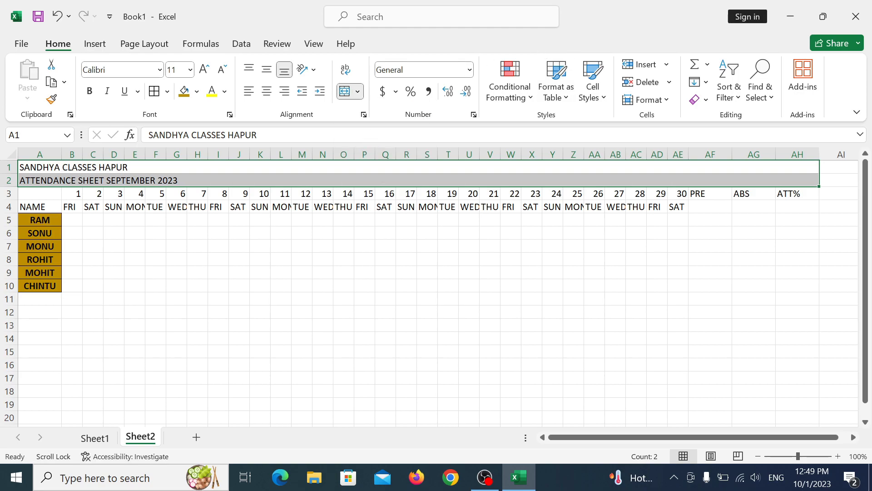
{"action": "left_click", "coordinate": [267, 91]}
{"action": "left_click", "coordinate": [267, 69]}
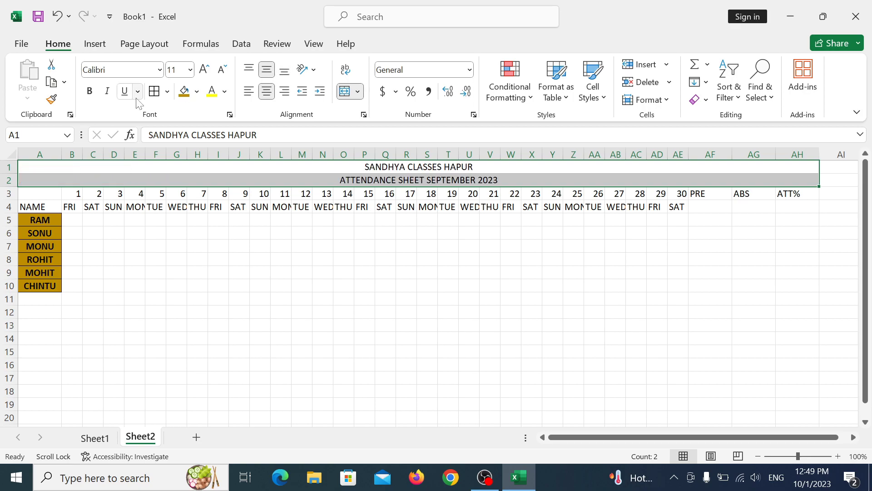
- Set both titles in Algerian font, enlarged to size 36
{"action": "left_click", "coordinate": [160, 69]}
{"action": "left_click", "coordinate": [145, 185]}
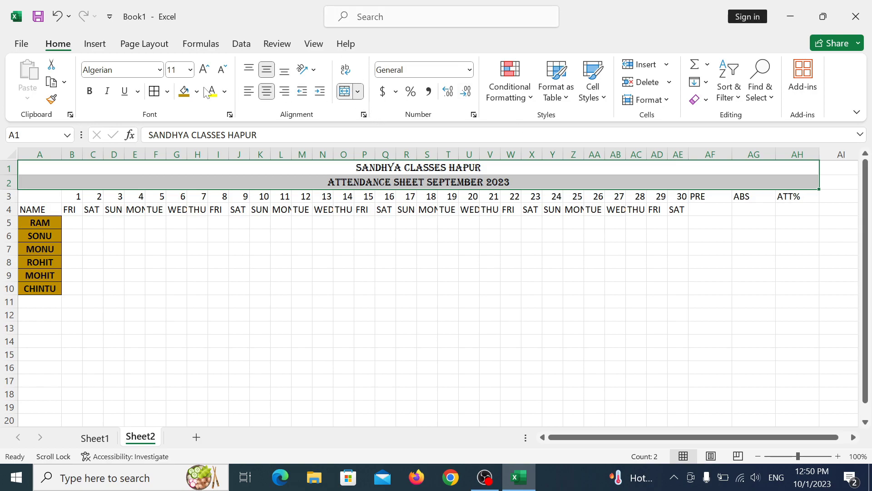
{"action": "left_click", "coordinate": [206, 71]}
{"action": "left_click", "coordinate": [205, 71]}
{"action": "left_click", "coordinate": [205, 71]}
{"action": "left_click", "coordinate": [205, 71]}
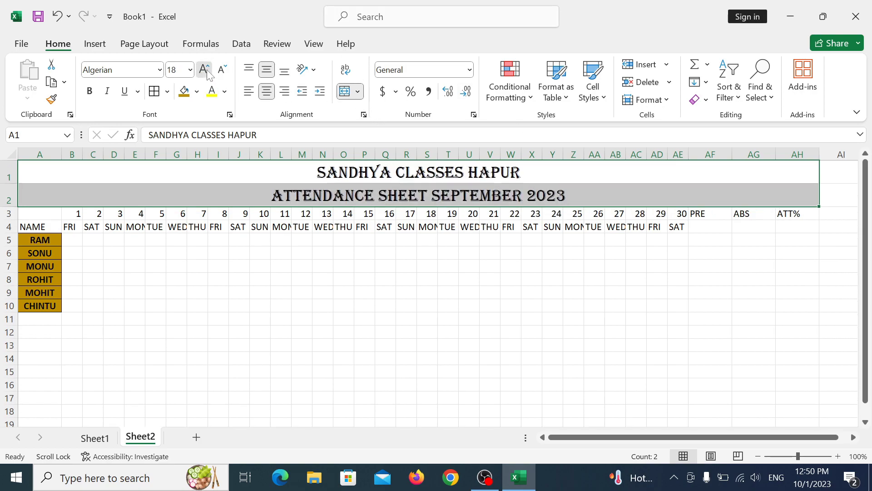
{"action": "left_click", "coordinate": [205, 71]}
{"action": "left_click", "coordinate": [205, 70]}
{"action": "left_click", "coordinate": [205, 70]}
{"action": "left_click", "coordinate": [205, 70]}
{"action": "left_click", "coordinate": [205, 70]}
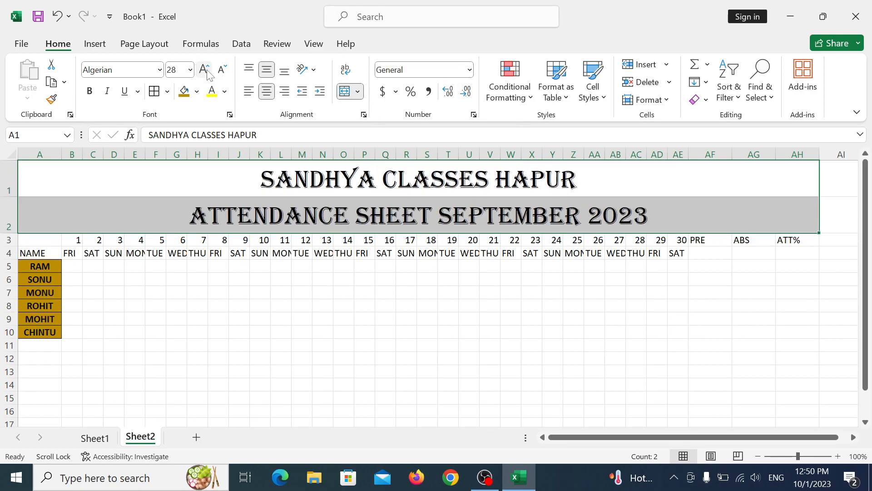
{"action": "left_click", "coordinate": [205, 70]}
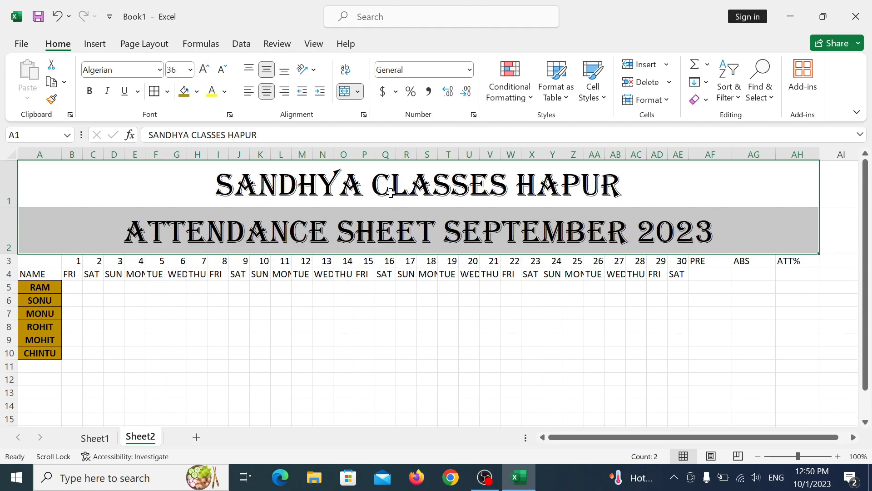
{"action": "left_click", "coordinate": [234, 198]}
{"action": "left_click", "coordinate": [218, 350]}
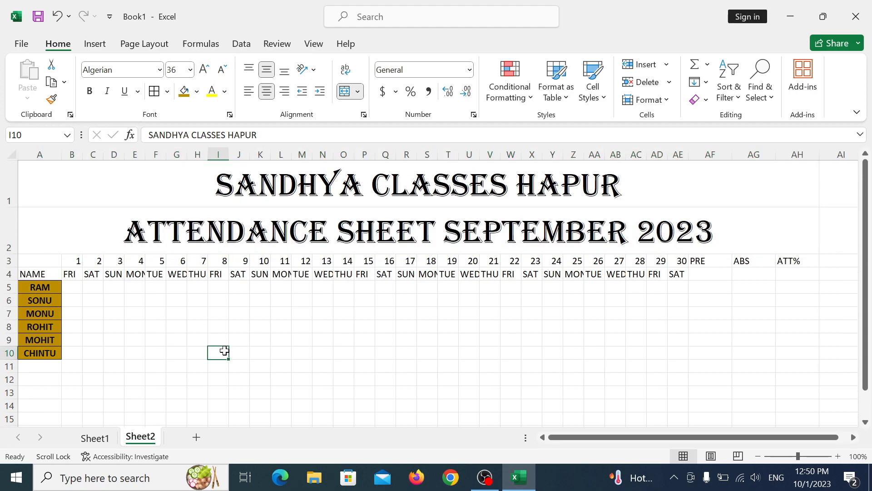
- Apply All Borders to the whole sheet and merge A3:A4 with NAME as vertical text
{"action": "key", "text": "ctrl+a"}
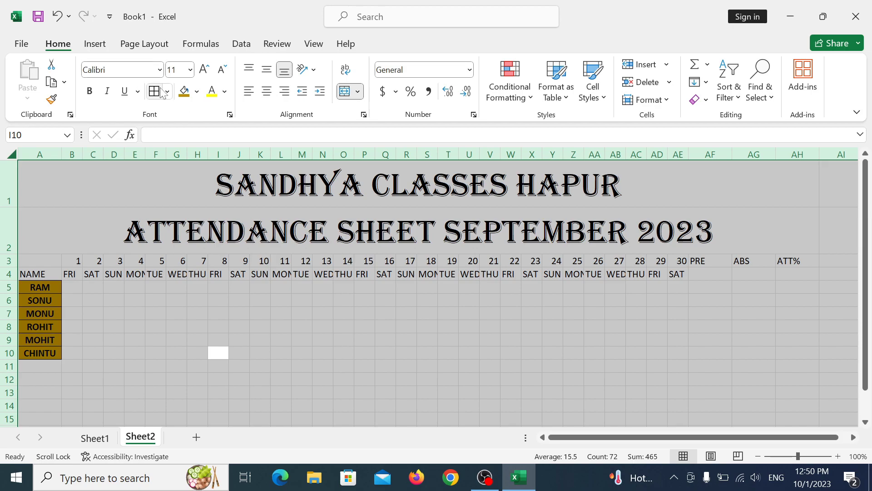
{"action": "left_click", "coordinate": [155, 92]}
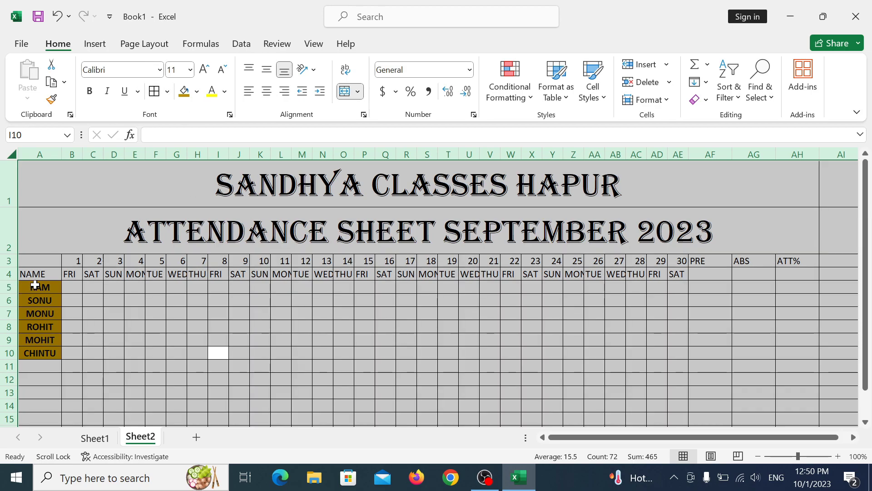
{"action": "left_click_drag", "start_coordinate": [35, 263], "coordinate": [35, 272]}
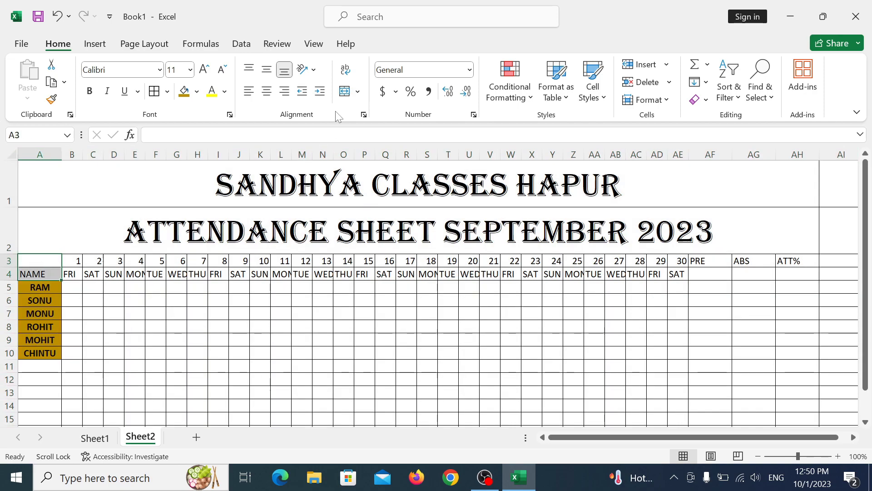
{"action": "left_click", "coordinate": [343, 91]}
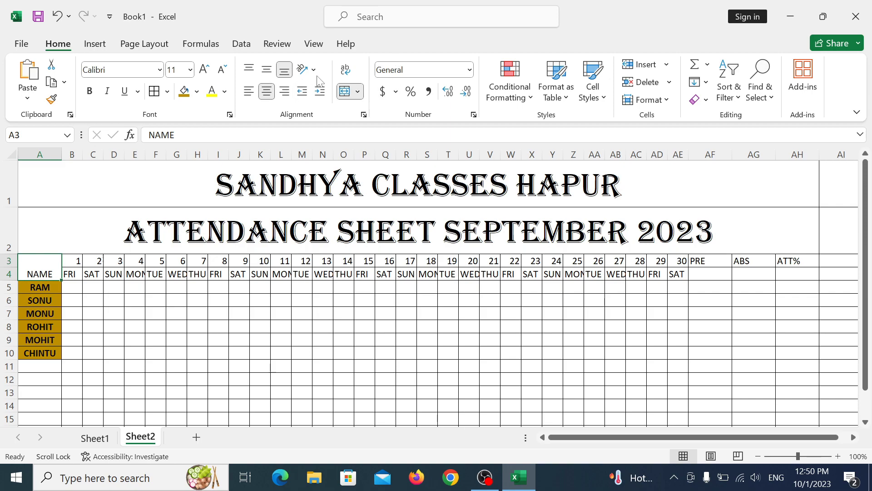
{"action": "left_click", "coordinate": [307, 69]}
{"action": "left_click", "coordinate": [341, 128]}
- Make the weekday names in row 4 read as vertical text
{"action": "left_click_drag", "start_coordinate": [72, 275], "coordinate": [686, 275]}
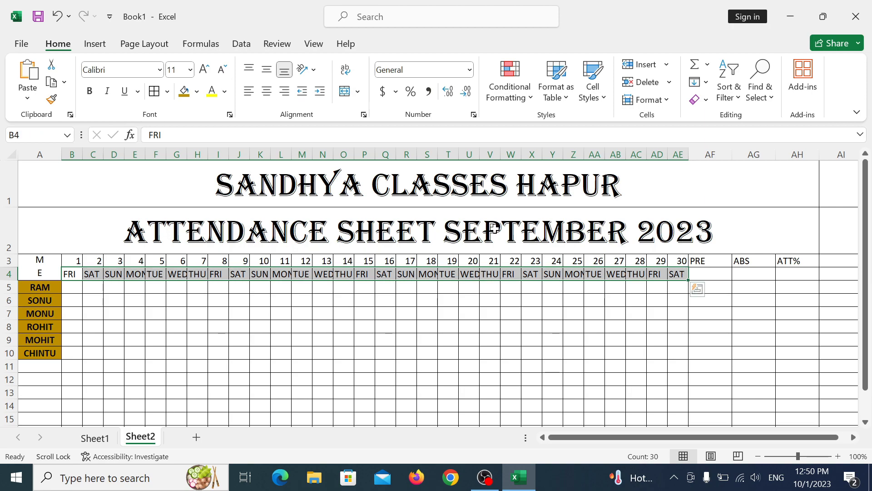
{"action": "left_click", "coordinate": [307, 69]}
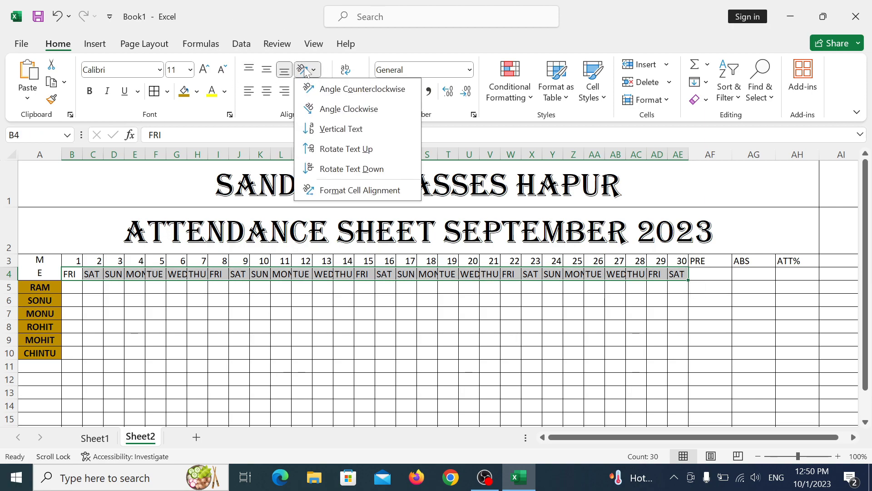
{"action": "left_click", "coordinate": [344, 131]}
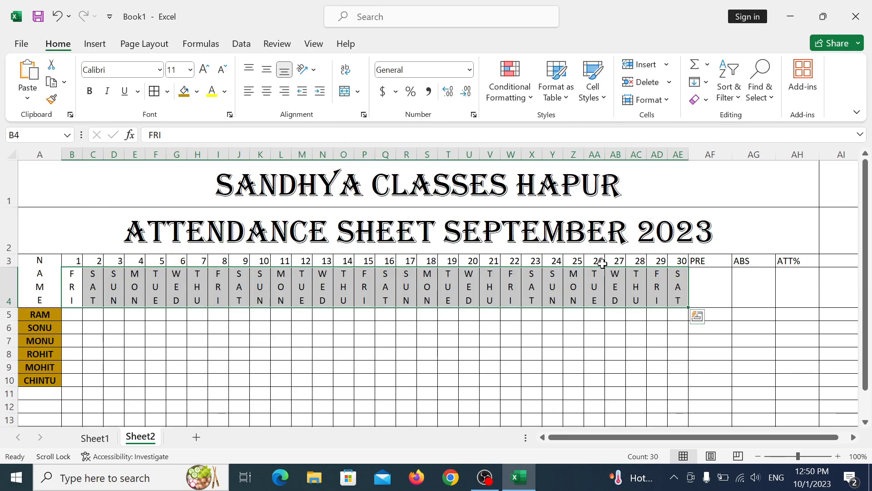
- Merge PRE, ABS and ATT% each across rows 3–4 with vertical text
{"action": "left_click", "coordinate": [714, 271]}
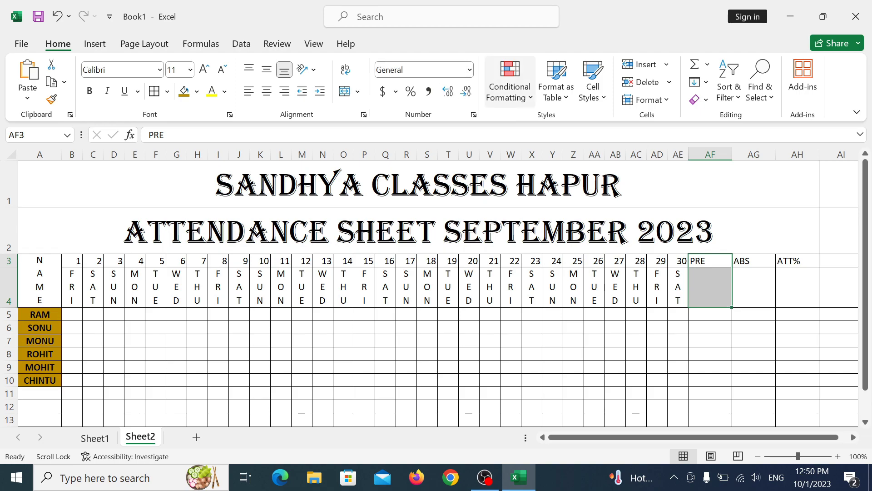
{"action": "left_click", "coordinate": [345, 91]}
{"action": "left_click", "coordinate": [314, 70]}
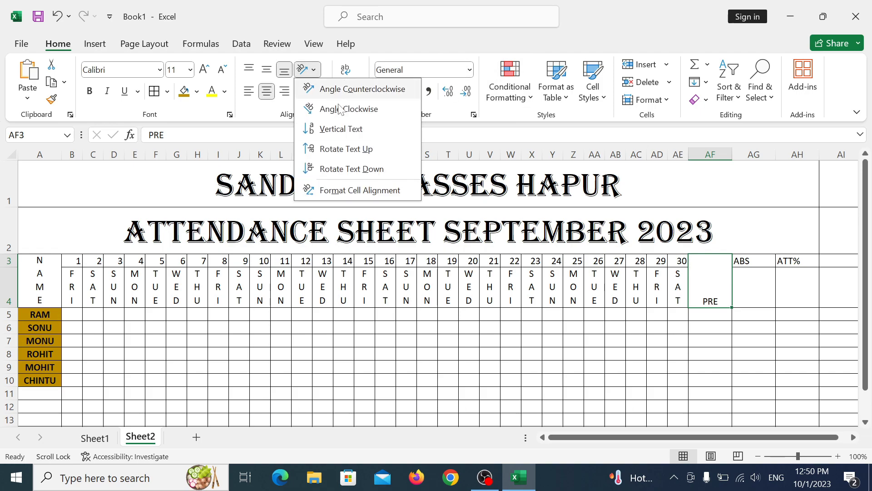
{"action": "left_click", "coordinate": [345, 128]}
{"action": "left_click_drag", "start_coordinate": [749, 260], "coordinate": [746, 284]}
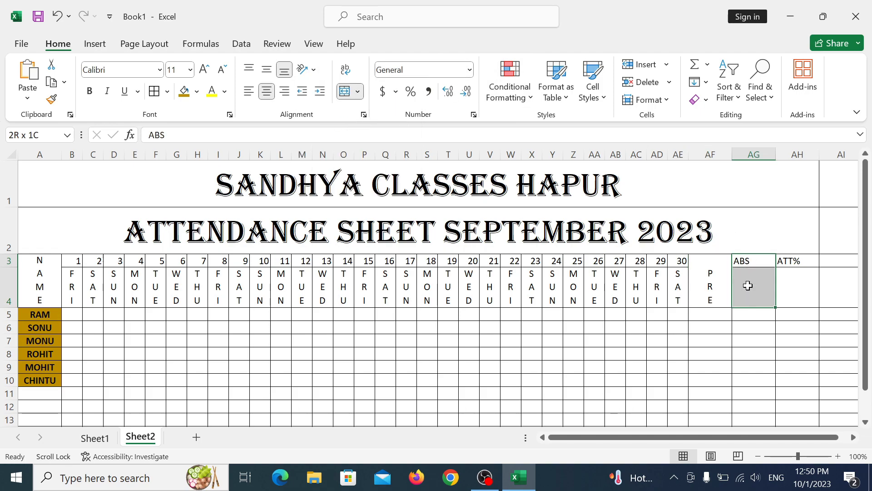
{"action": "left_click", "coordinate": [344, 91]}
{"action": "left_click", "coordinate": [314, 70]}
{"action": "left_click", "coordinate": [336, 130]}
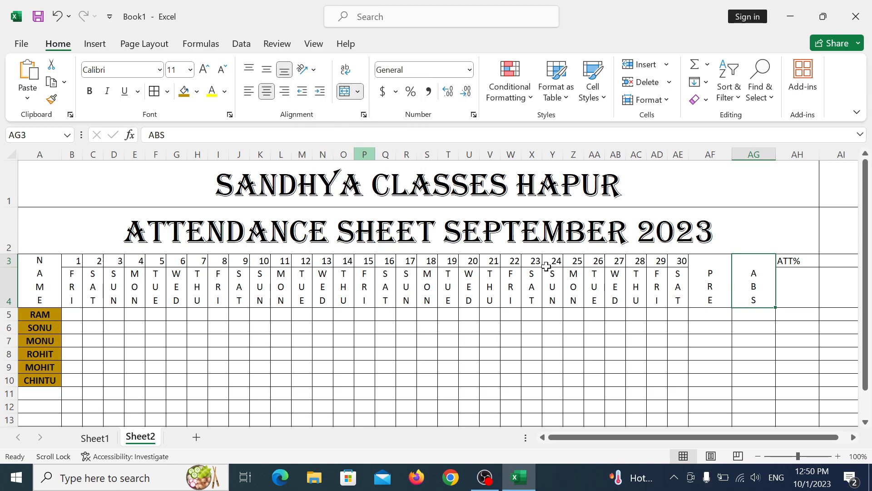
{"action": "left_click_drag", "start_coordinate": [788, 261], "coordinate": [792, 288]}
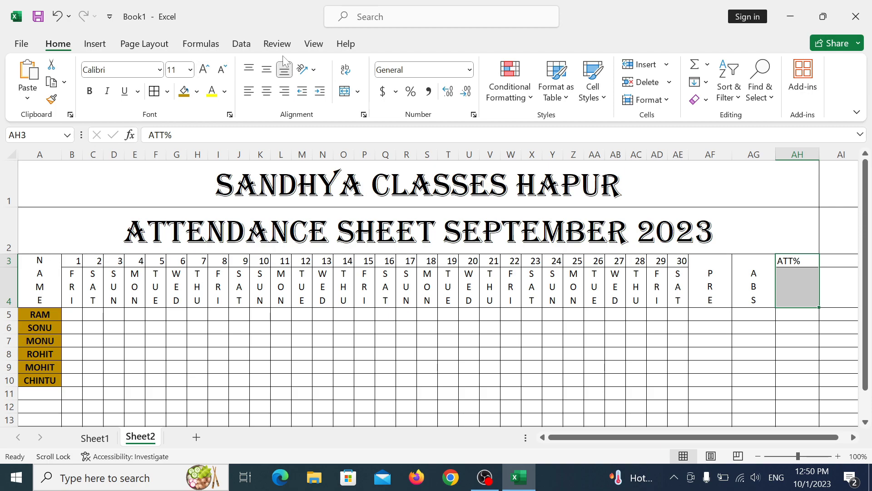
{"action": "left_click", "coordinate": [344, 91]}
{"action": "left_click", "coordinate": [309, 73]}
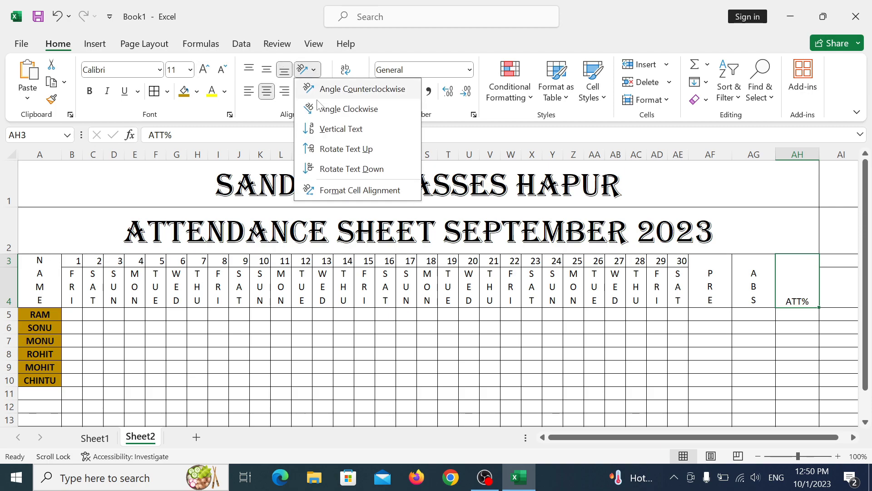
{"action": "left_click", "coordinate": [336, 129]}
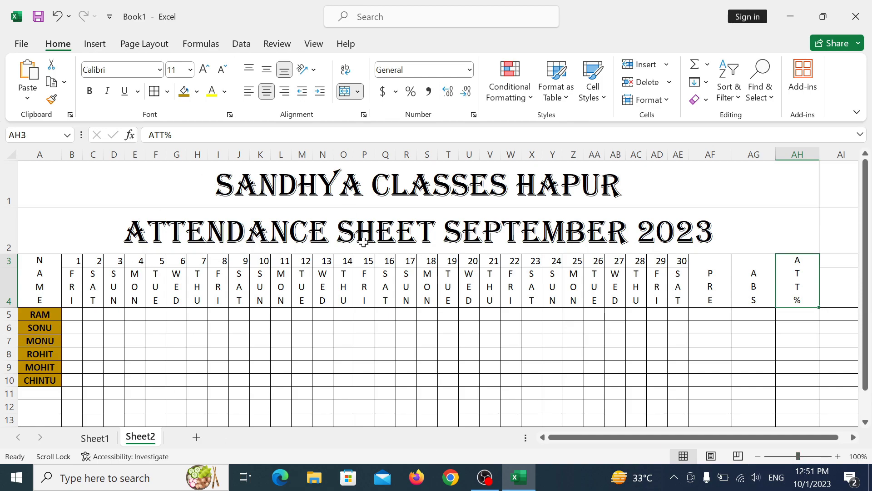
- Give the SANDHYA CLASSES HAPUR title yellow text on a red fill
{"action": "left_click", "coordinate": [221, 191]}
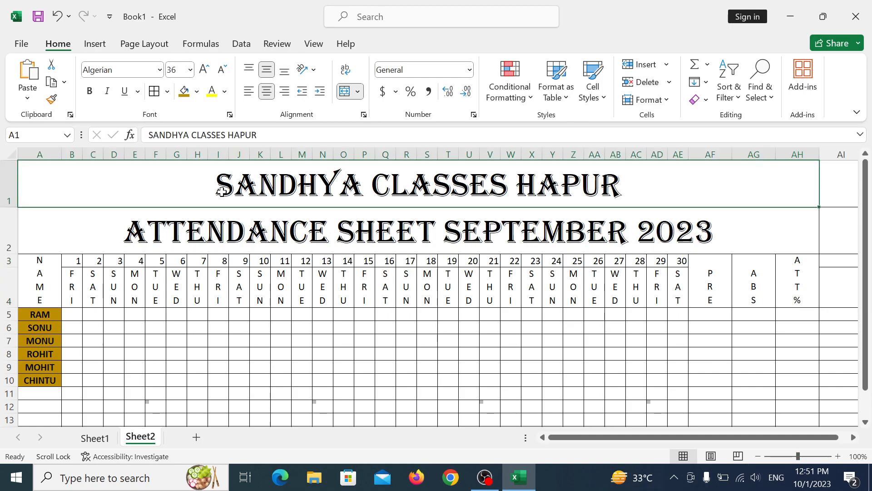
{"action": "left_click", "coordinate": [211, 92]}
{"action": "left_click", "coordinate": [197, 91]}
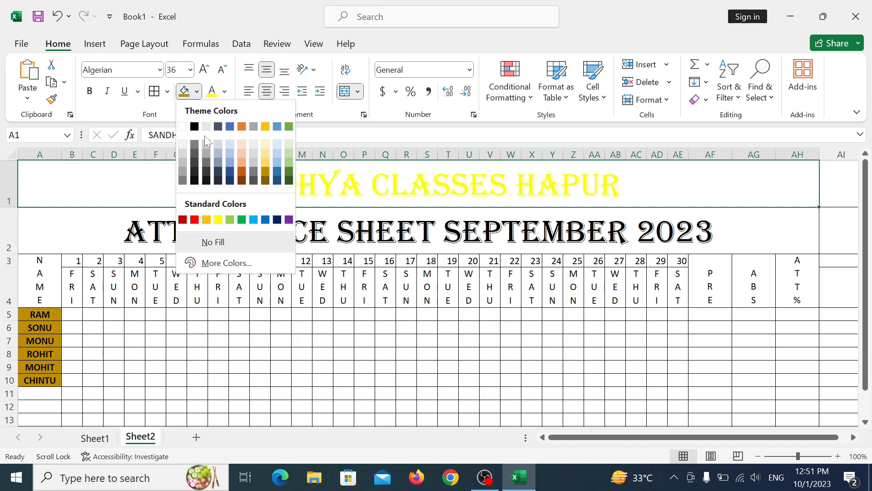
{"action": "left_click", "coordinate": [195, 219]}
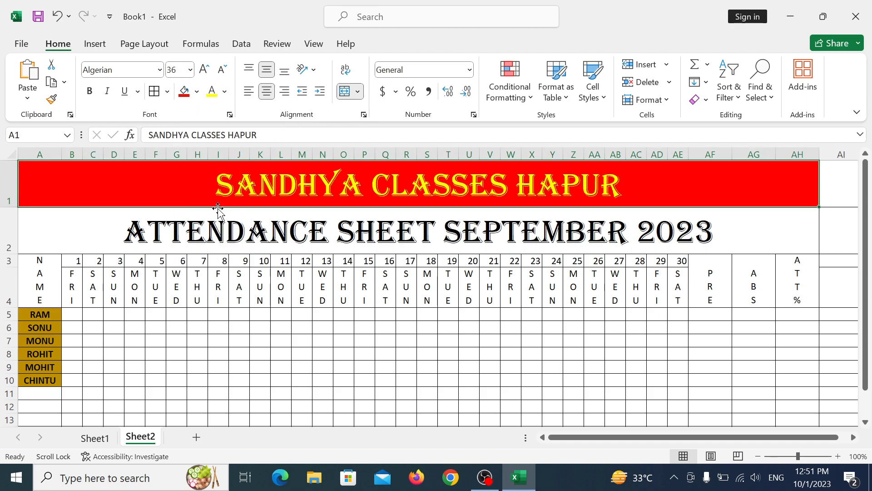
- Give the ATTENDANCE SHEET SEPTEMBER 2023 heading a light blue fill with yellow text
{"action": "left_click", "coordinate": [215, 225]}
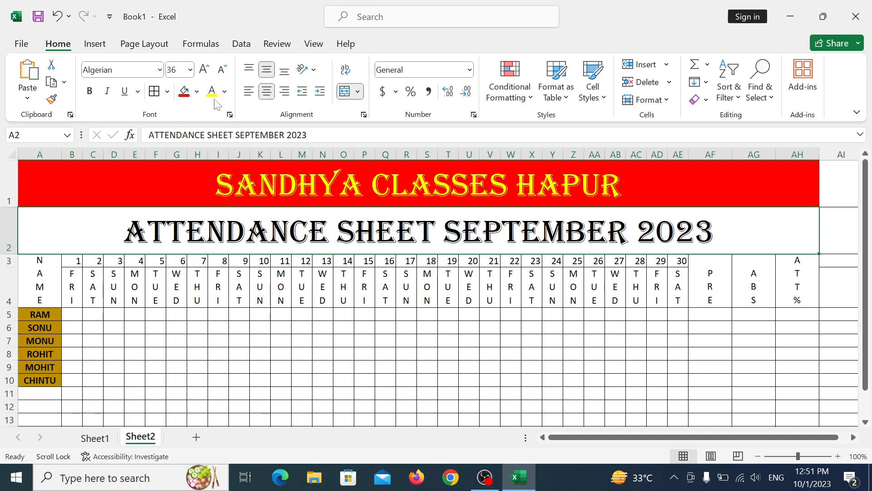
{"action": "left_click", "coordinate": [197, 91]}
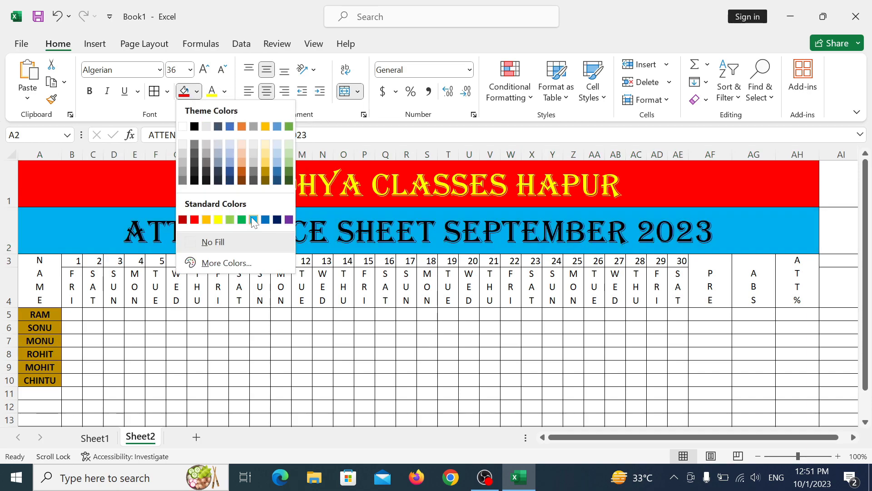
{"action": "left_click", "coordinate": [254, 219]}
{"action": "left_click", "coordinate": [212, 93]}
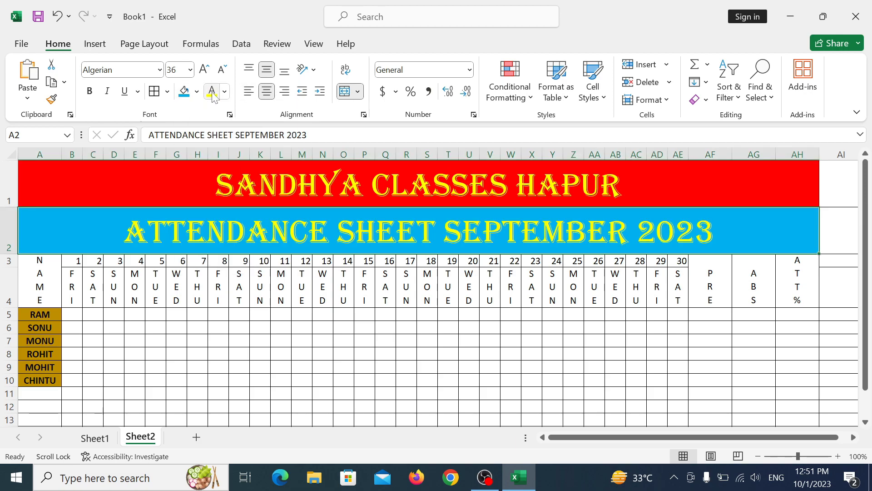
- Fill the four SUN columns D4:D10, K4:K10, R4:R10 and Y4:Y10 red
{"action": "left_click", "coordinate": [76, 263]}
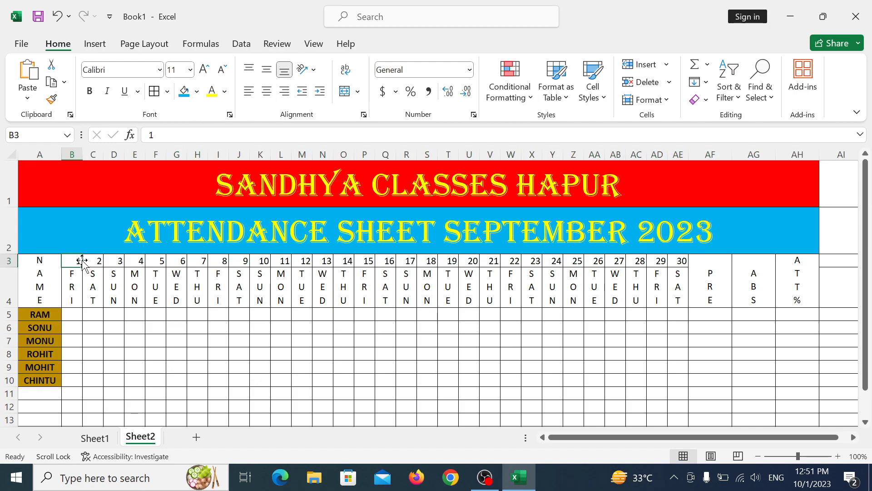
{"action": "left_click_drag", "start_coordinate": [116, 291], "coordinate": [118, 380]}
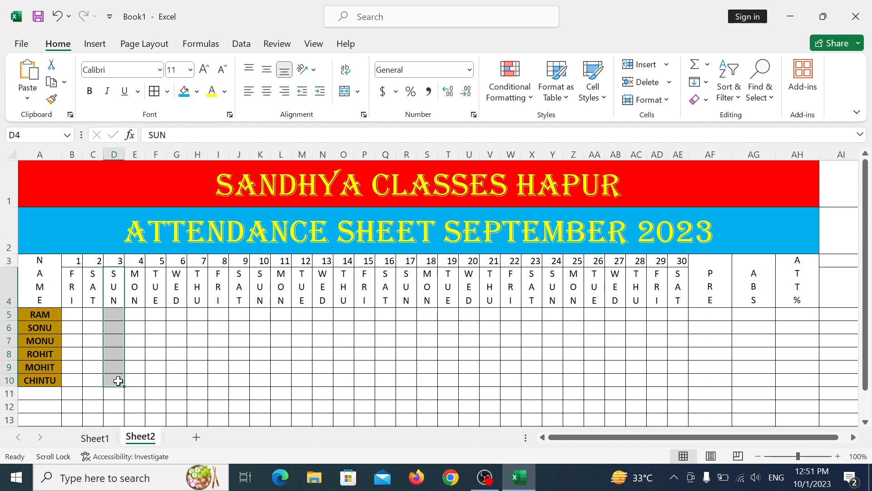
{"action": "left_click_drag", "start_coordinate": [260, 287], "coordinate": [257, 381], "text": "ctrl"}
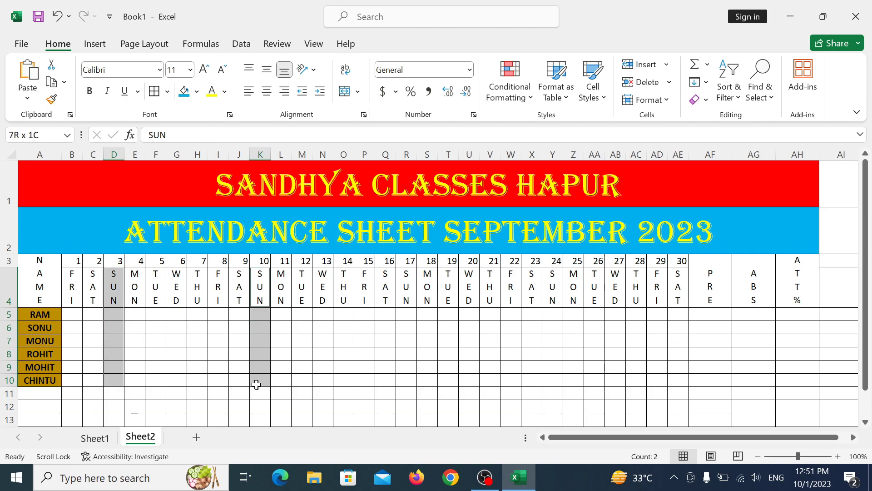
{"action": "left_click_drag", "start_coordinate": [410, 271], "coordinate": [406, 380], "text": "ctrl"}
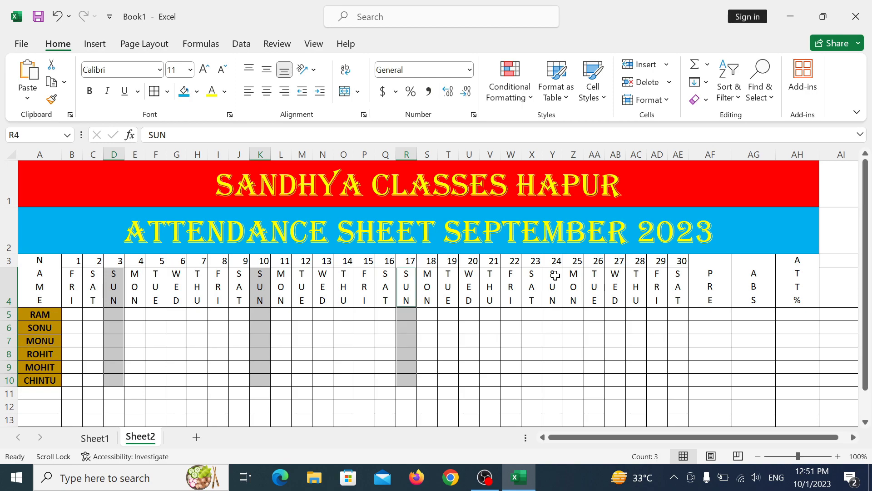
{"action": "left_click_drag", "start_coordinate": [554, 276], "coordinate": [553, 375], "text": "ctrl"}
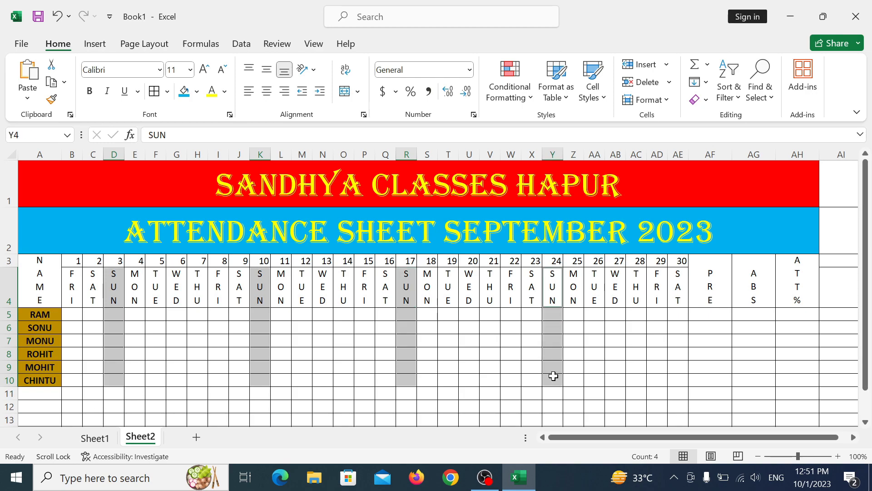
{"action": "left_click", "coordinate": [197, 92]}
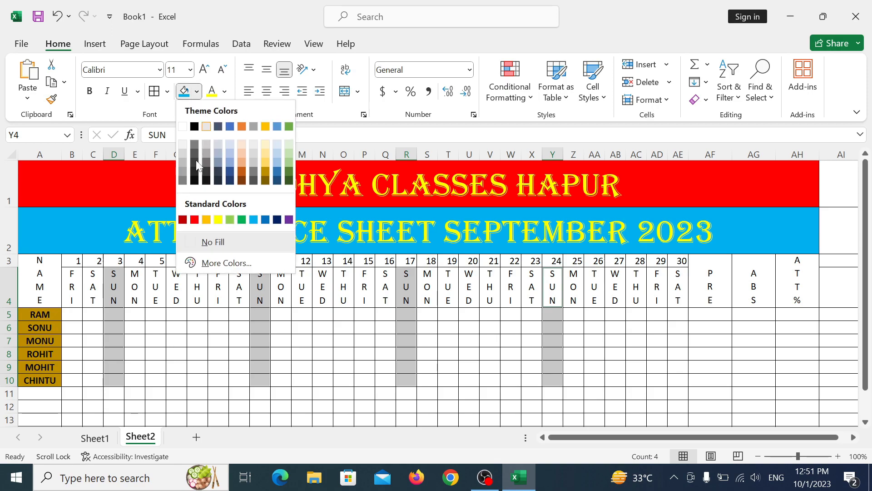
{"action": "left_click", "coordinate": [192, 218]}
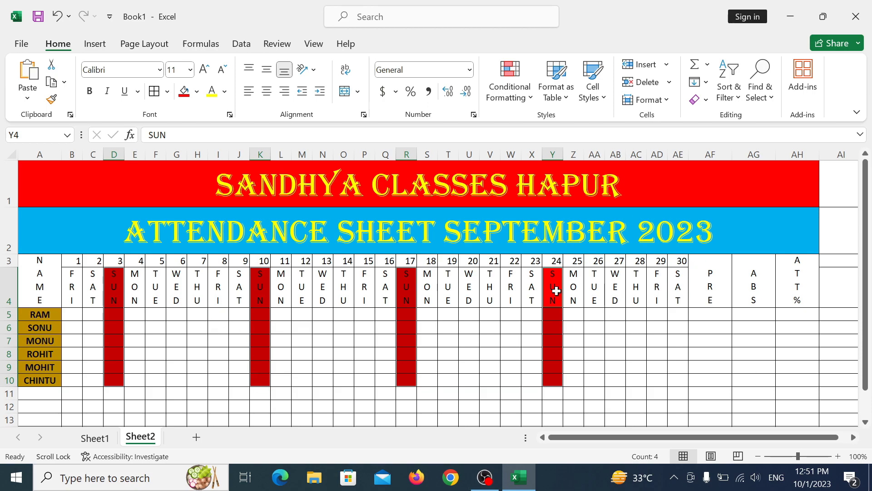
{"action": "left_click", "coordinate": [71, 286]}
{"action": "left_click", "coordinate": [85, 288], "text": "shift"}
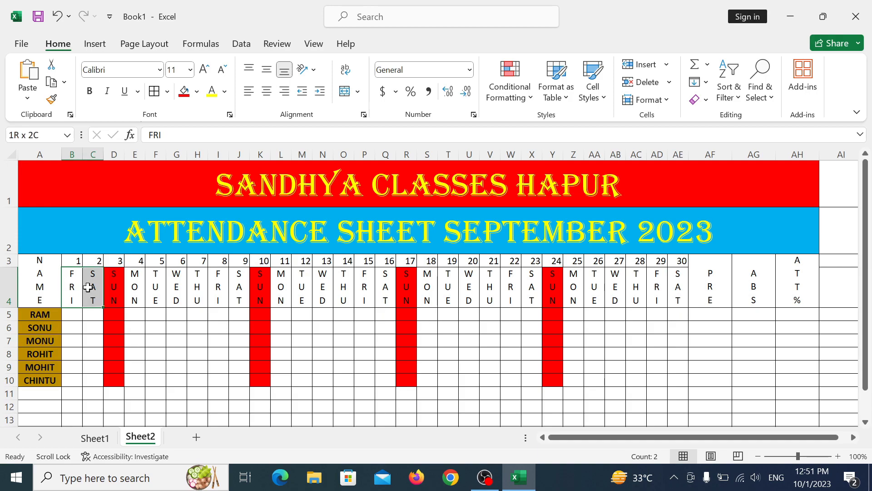
- Fill the FRI and SAT headings and the E4:J4 and L4:Q4 weekday headings light blue
{"action": "left_click", "coordinate": [198, 92]}
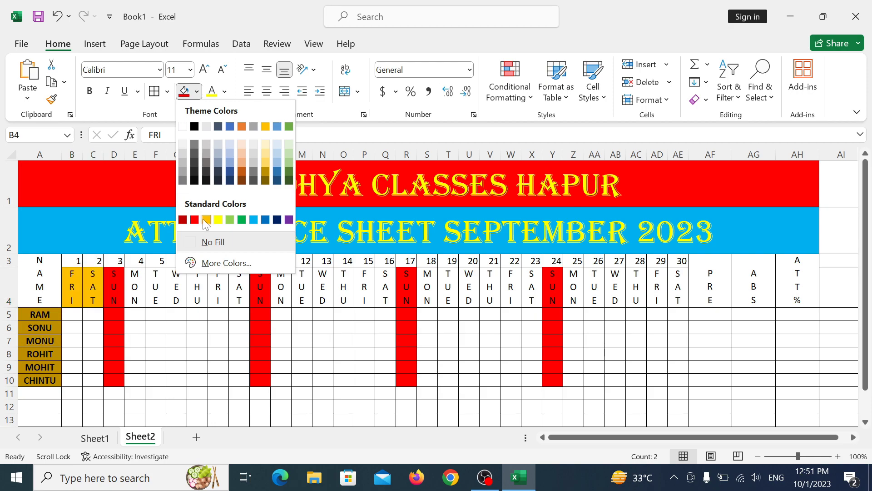
{"action": "left_click", "coordinate": [253, 220]}
{"action": "left_click_drag", "start_coordinate": [135, 286], "coordinate": [385, 293]}
{"action": "left_click", "coordinate": [184, 91]}
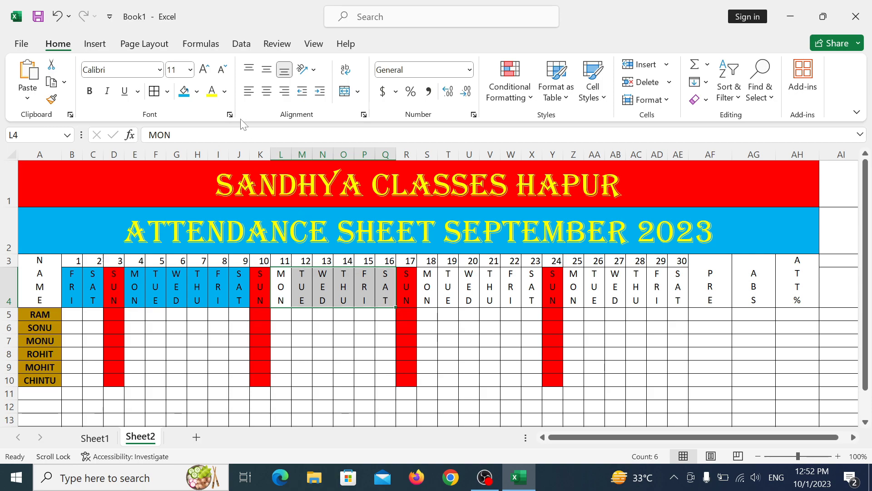
{"action": "left_click", "coordinate": [184, 91]}
- Fill weekday headings S4:X4 and Z4:AE4 plus the PRE, ABS and ATT% headings light blue
{"action": "left_click_drag", "start_coordinate": [426, 277], "coordinate": [524, 300]}
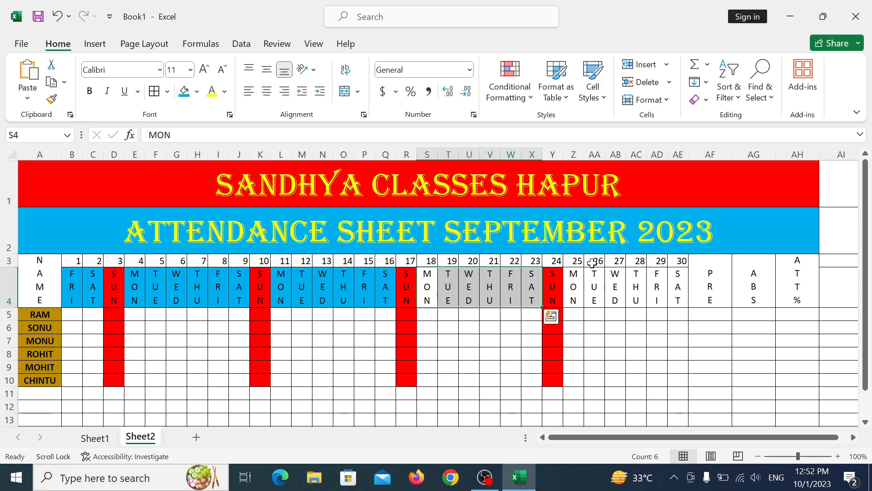
{"action": "left_click_drag", "start_coordinate": [577, 277], "coordinate": [678, 290]}
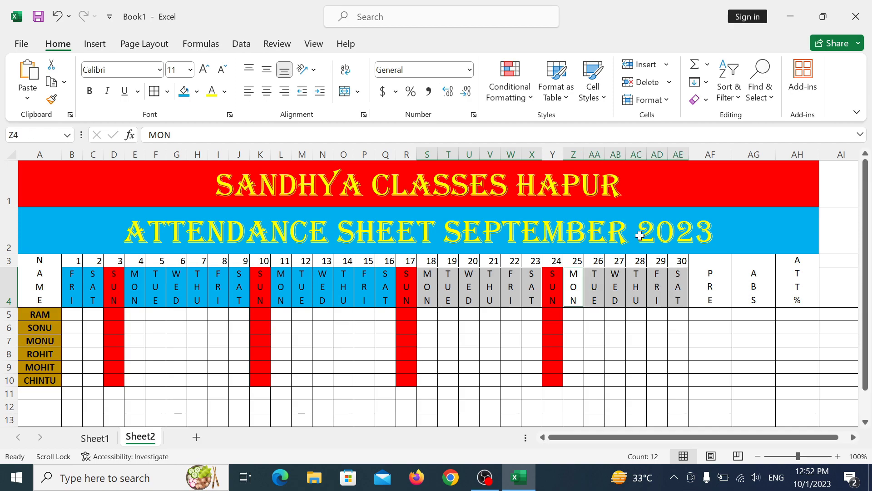
{"action": "left_click", "coordinate": [184, 91]}
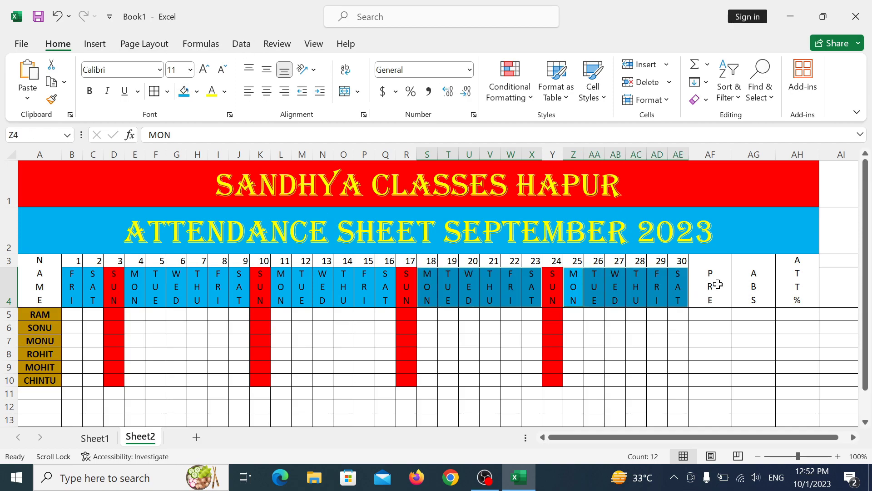
{"action": "left_click_drag", "start_coordinate": [717, 285], "coordinate": [793, 286]}
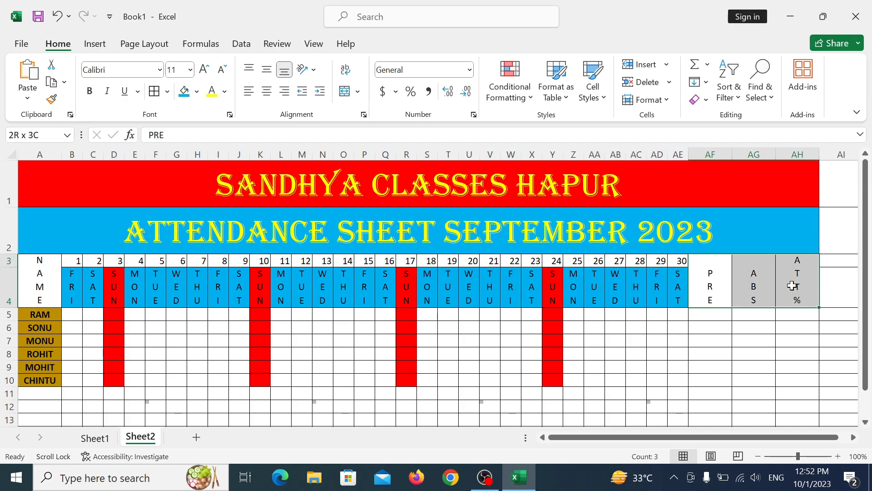
{"action": "left_click", "coordinate": [184, 91]}
{"action": "left_click", "coordinate": [161, 383]}
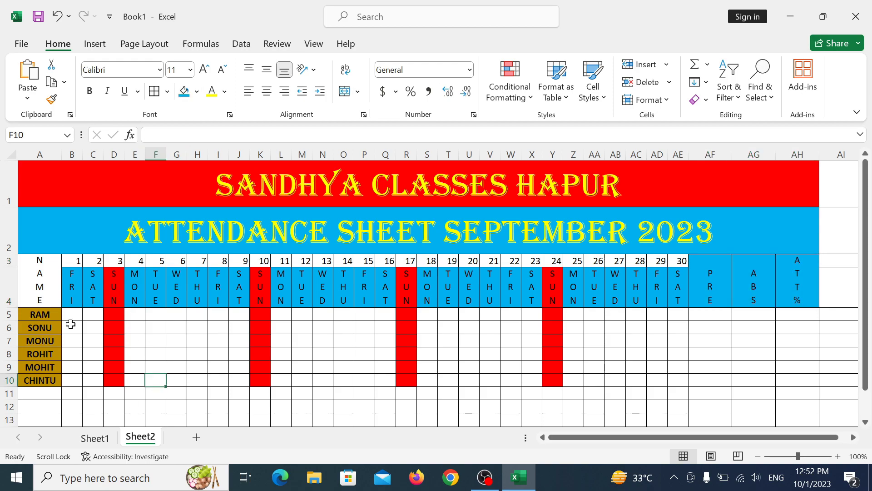
- Make all text in the attendance table A3:AH12 bold
{"action": "left_click_drag", "start_coordinate": [44, 265], "coordinate": [796, 409]}
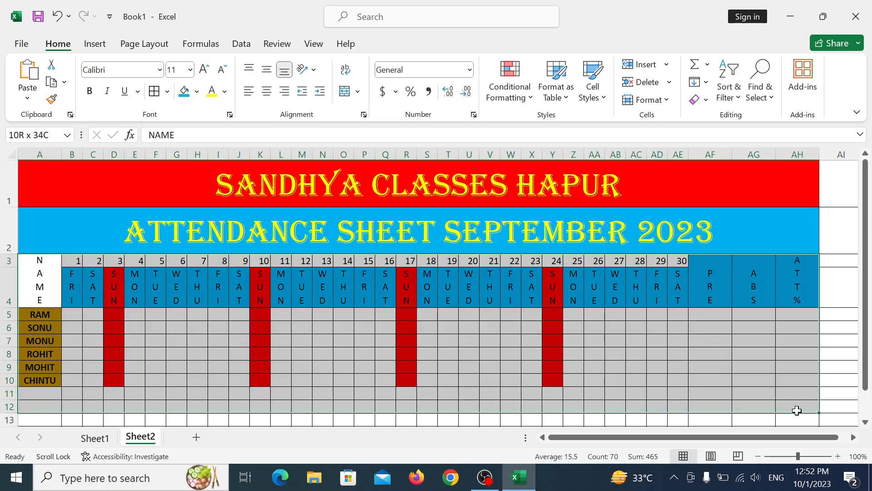
{"action": "key", "text": "ctrl+b"}
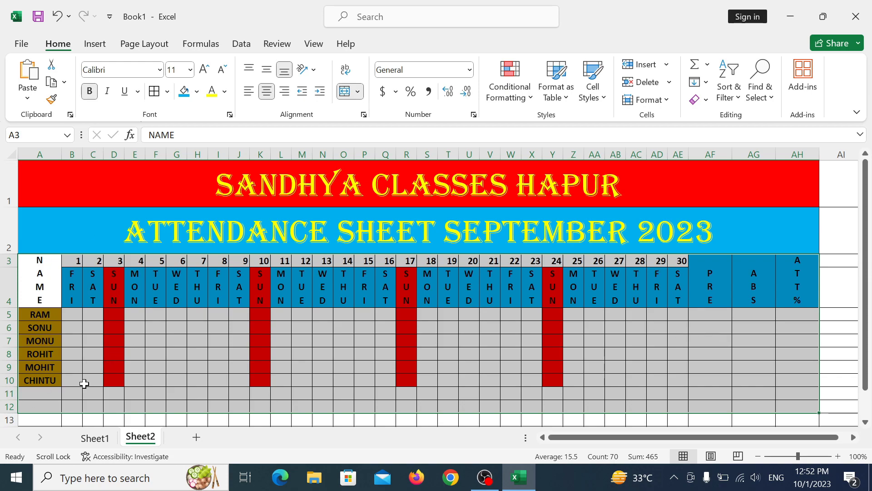
{"action": "left_click", "coordinate": [151, 390]}
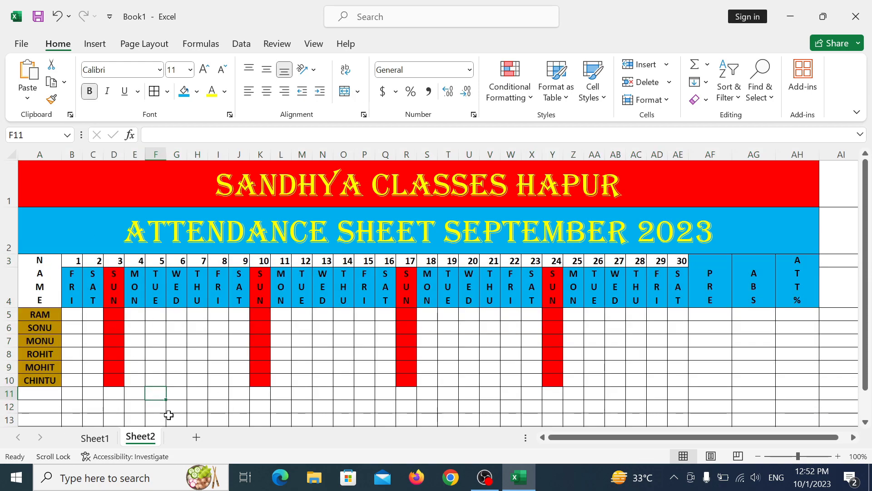
- Centre all worksheet text both horizontally and vertically
{"action": "key", "text": "ctrl+a"}
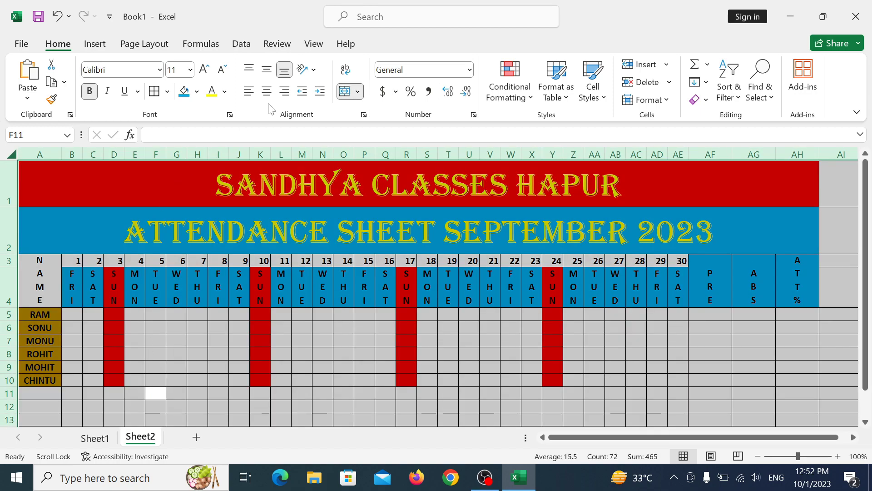
{"action": "left_click", "coordinate": [267, 91]}
{"action": "left_click", "coordinate": [267, 69]}
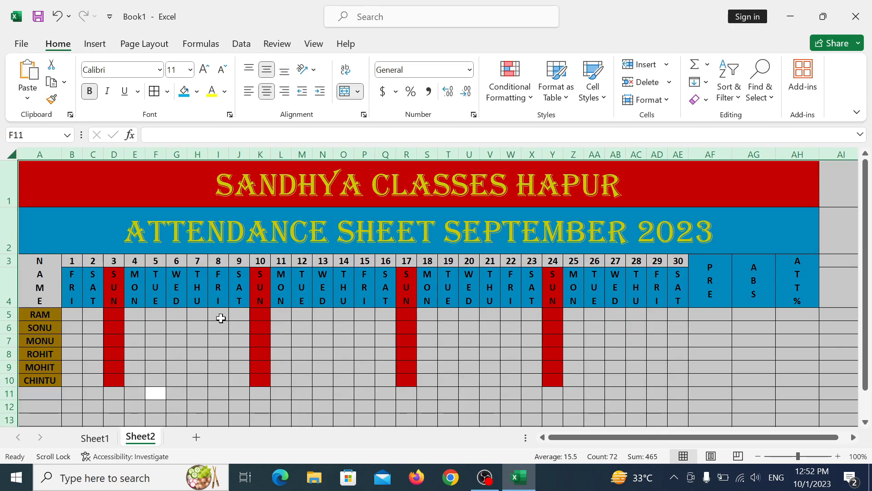
{"action": "left_click", "coordinate": [93, 354]}
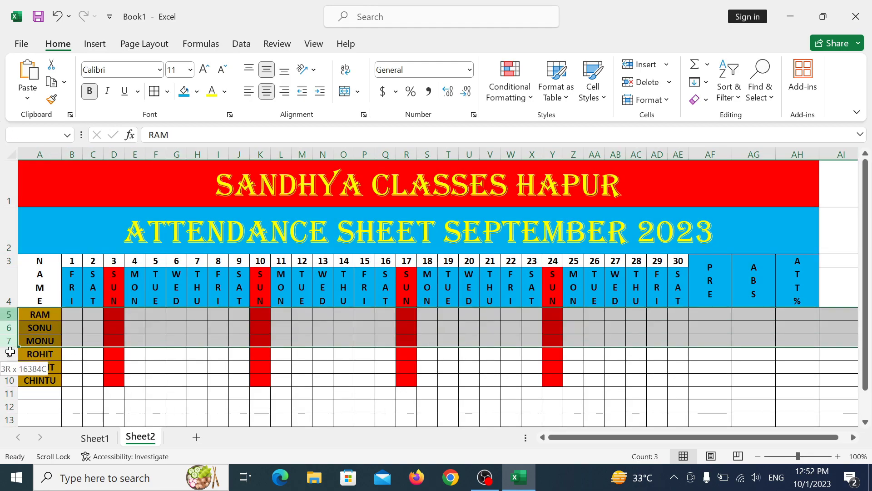
- Increase the height of student rows 5–10 (RAM to CHINTU) to 23
{"action": "left_click_drag", "start_coordinate": [9, 315], "coordinate": [8, 380]}
{"action": "left_click_drag", "start_coordinate": [10, 319], "coordinate": [12, 323]}
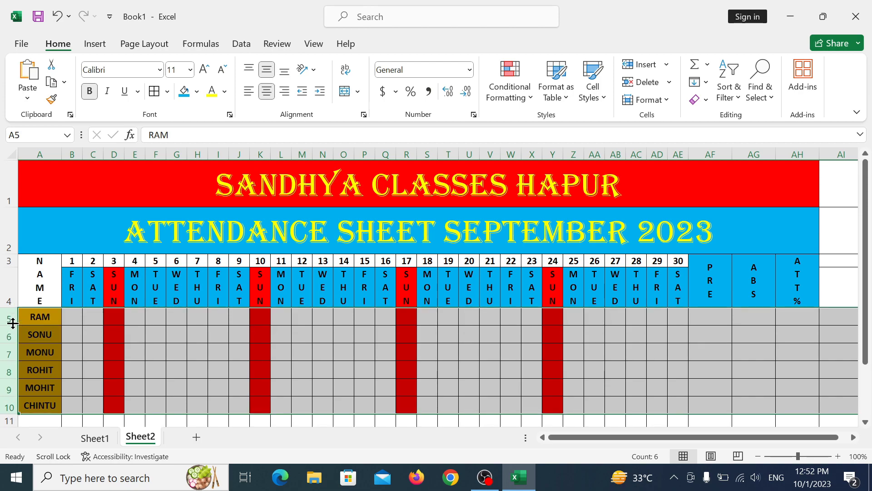
{"action": "left_click_drag", "start_coordinate": [12, 325], "coordinate": [10, 327]}
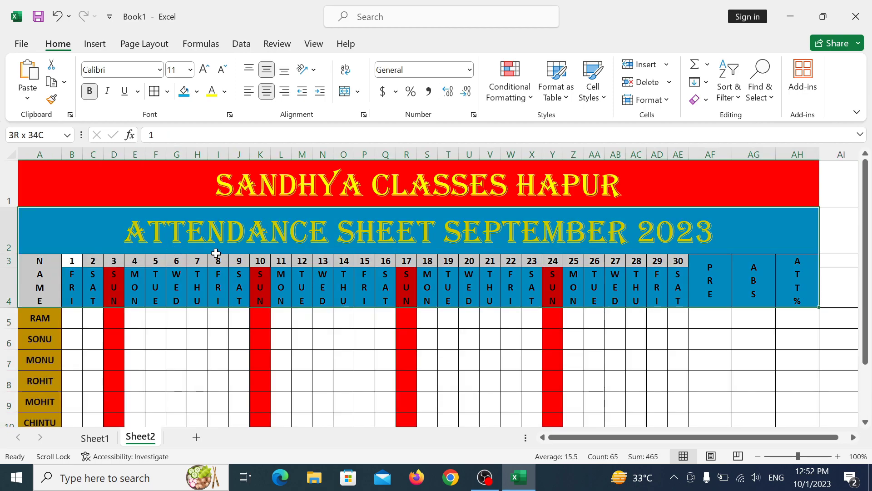
- Give the day numbers 1–30 in B3:AE3 a red fill
{"action": "left_click_drag", "start_coordinate": [71, 266], "coordinate": [386, 262]}
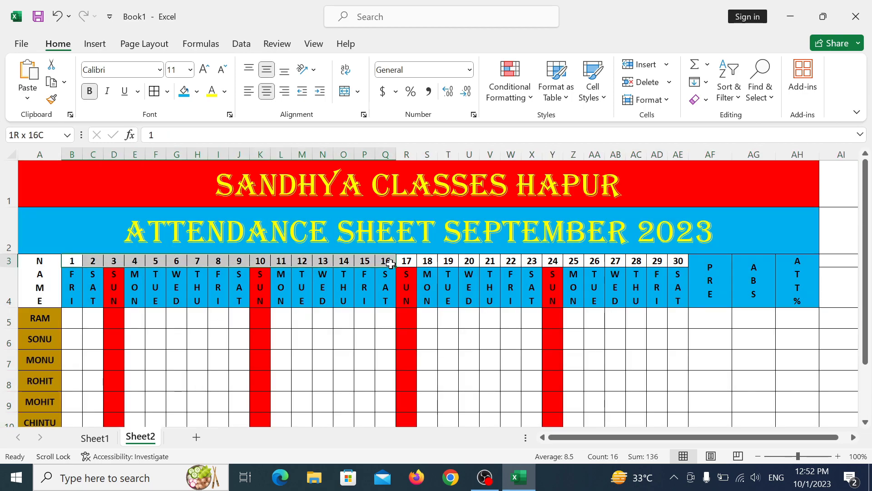
{"action": "left_click", "coordinate": [673, 260]}
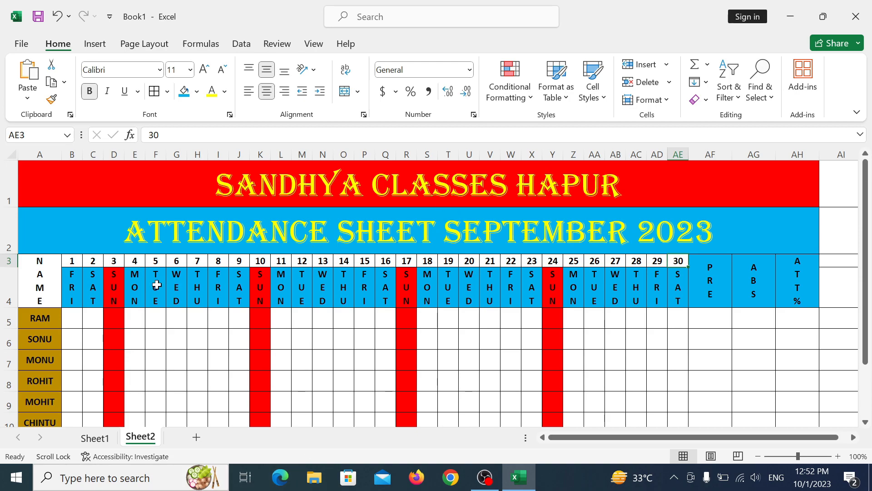
{"action": "mouse_move", "coordinate": [73, 261]}
{"action": "left_mouse_down"}
{"action": "mouse_move", "coordinate": [343, 251]}
{"action": "mouse_move", "coordinate": [673, 255]}
{"action": "left_mouse_up"}
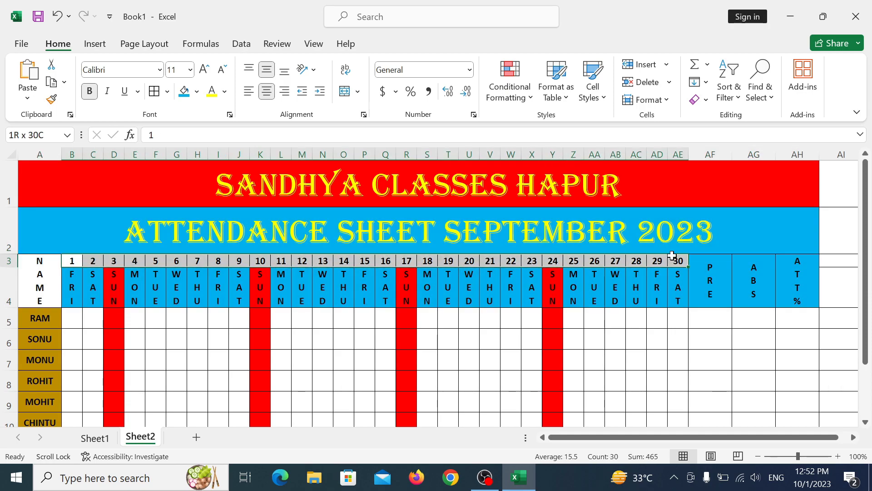
{"action": "left_click", "coordinate": [197, 92]}
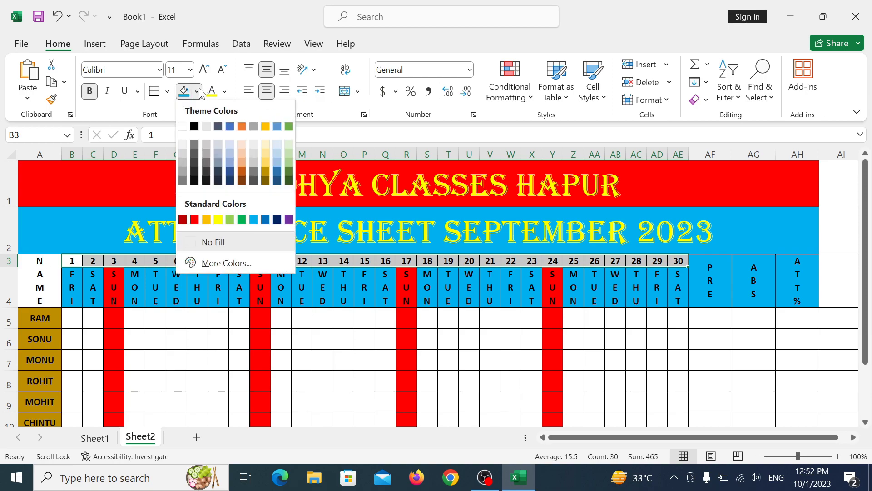
{"action": "left_click", "coordinate": [195, 219]}
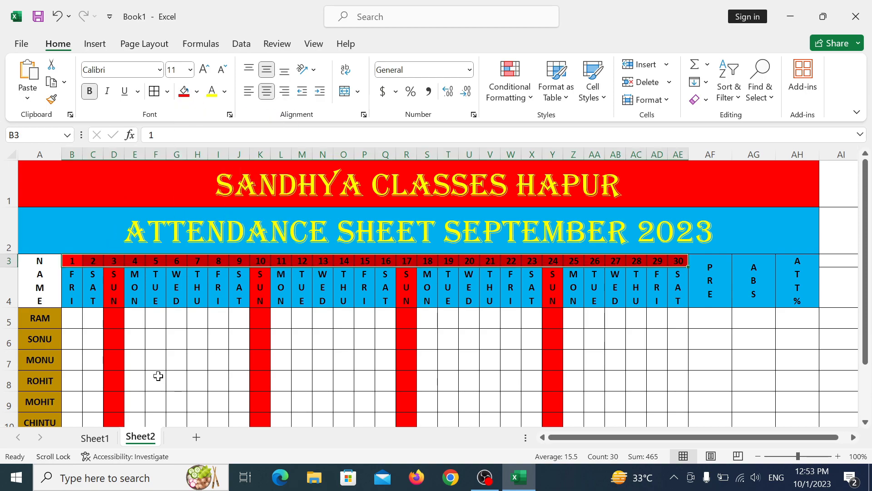
{"action": "left_click_drag", "start_coordinate": [195, 344], "coordinate": [195, 356]}
{"action": "left_click", "coordinate": [44, 278]}
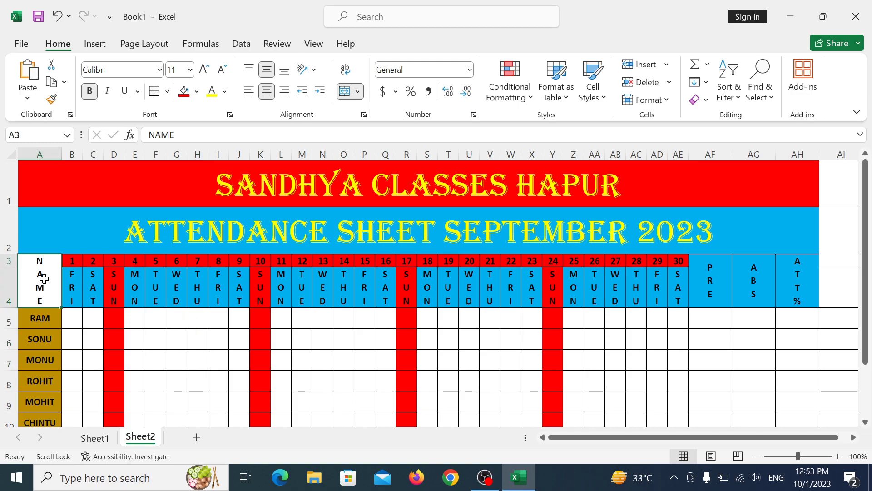
- Give the NAME header and student names in A3:A10 a gold fill
{"action": "left_click", "coordinate": [184, 91]}
{"action": "left_click_drag", "start_coordinate": [41, 313], "coordinate": [40, 419]}
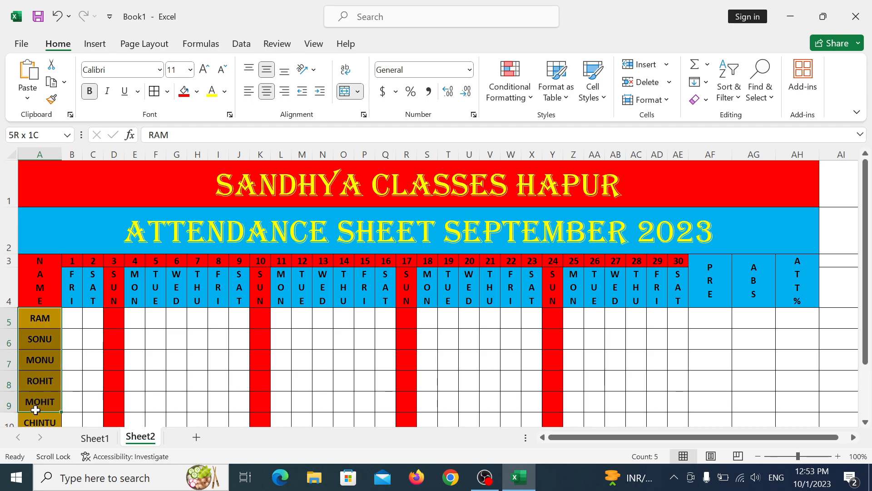
{"action": "left_click_drag", "start_coordinate": [35, 276], "coordinate": [36, 419]}
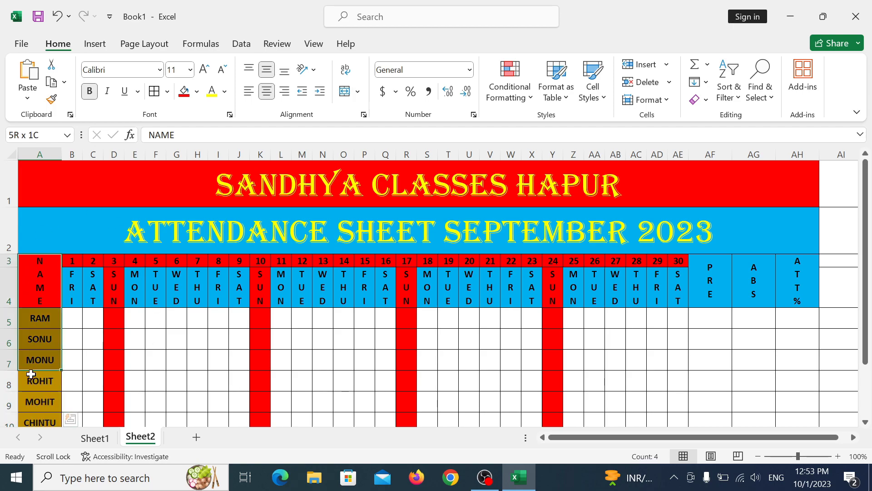
{"action": "left_click", "coordinate": [196, 91]}
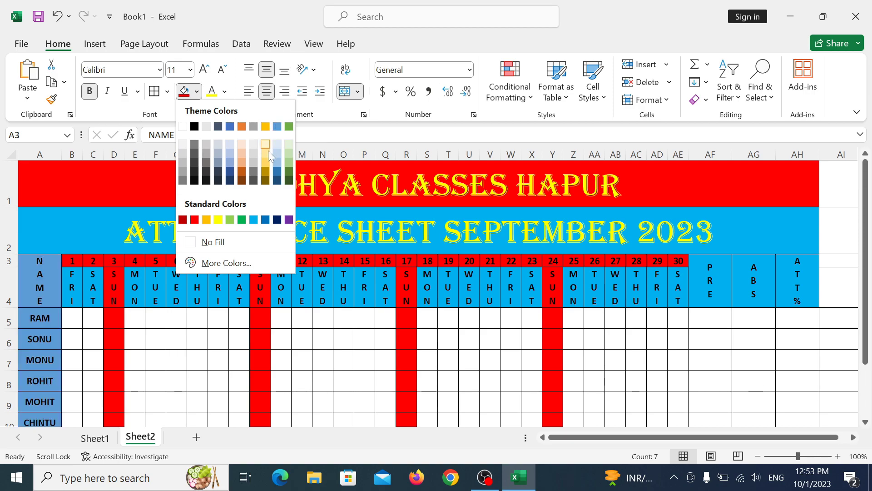
{"action": "left_click", "coordinate": [265, 165]}
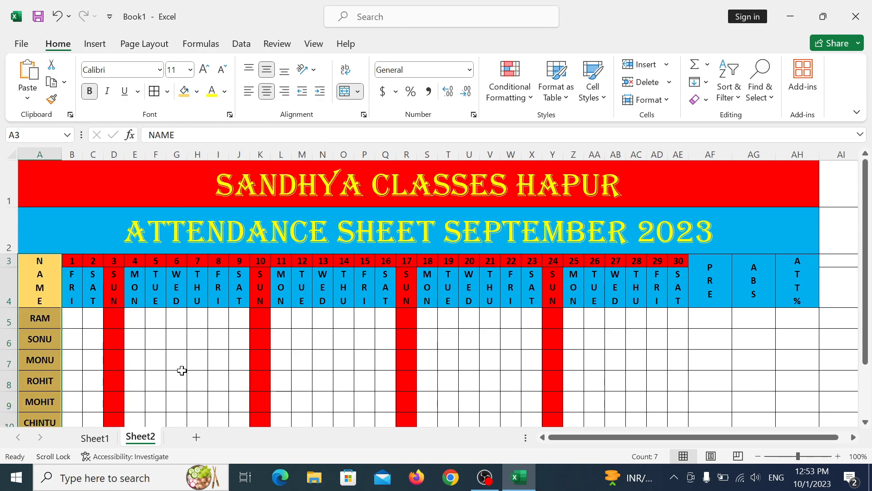
{"action": "left_click", "coordinate": [73, 319]}
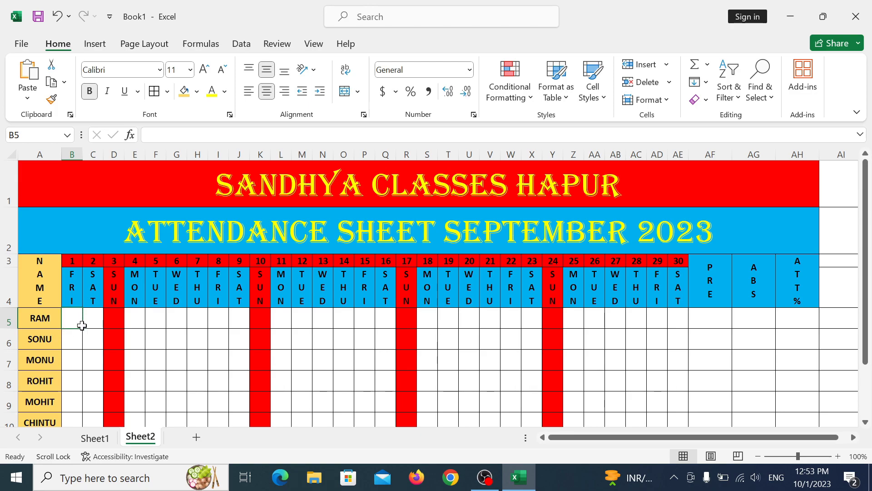
- Select the attendance cells for days 1–2, 4–9, 11–16, 18–23 and 25–30, skipping Sundays
{"action": "left_click_drag", "start_coordinate": [82, 325], "coordinate": [93, 420]}
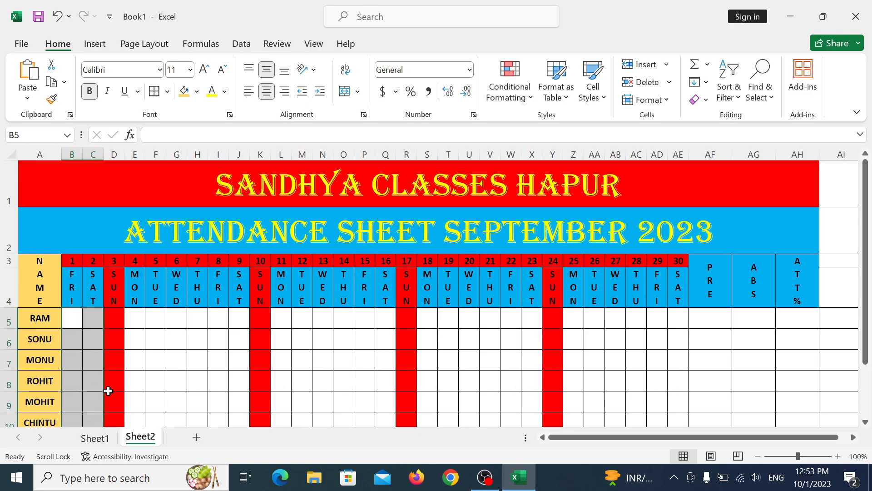
{"action": "left_click_drag", "start_coordinate": [131, 318], "coordinate": [234, 418], "text": "ctrl"}
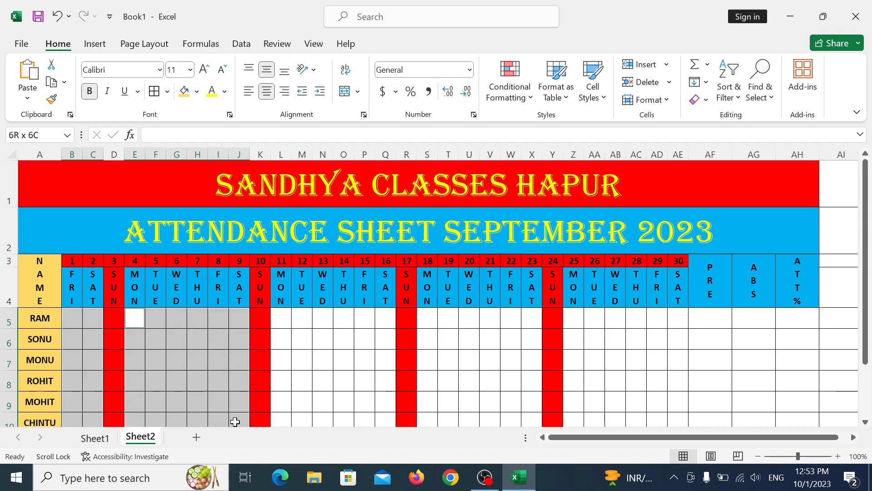
{"action": "mouse_move", "coordinate": [278, 318]}
{"action": "left_mouse_down", "text": "ctrl"}
{"action": "mouse_move", "coordinate": [323, 342]}
{"action": "mouse_move", "coordinate": [382, 418]}
{"action": "left_mouse_up", "text": "ctrl"}
{"action": "left_click_drag", "start_coordinate": [424, 318], "coordinate": [532, 418], "text": "ctrl"}
{"action": "mouse_move", "coordinate": [573, 318]}
{"action": "left_mouse_down", "text": "ctrl"}
{"action": "mouse_move", "coordinate": [613, 331]}
{"action": "mouse_move", "coordinate": [672, 416]}
{"action": "left_mouse_up", "text": "ctrl"}
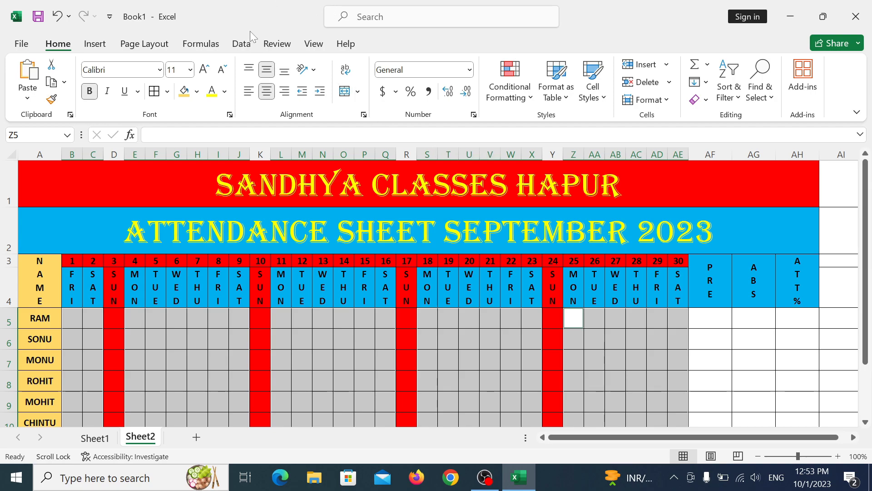
- Add a data validation rule allowing only a list of P and A
{"action": "left_click", "coordinate": [241, 43]}
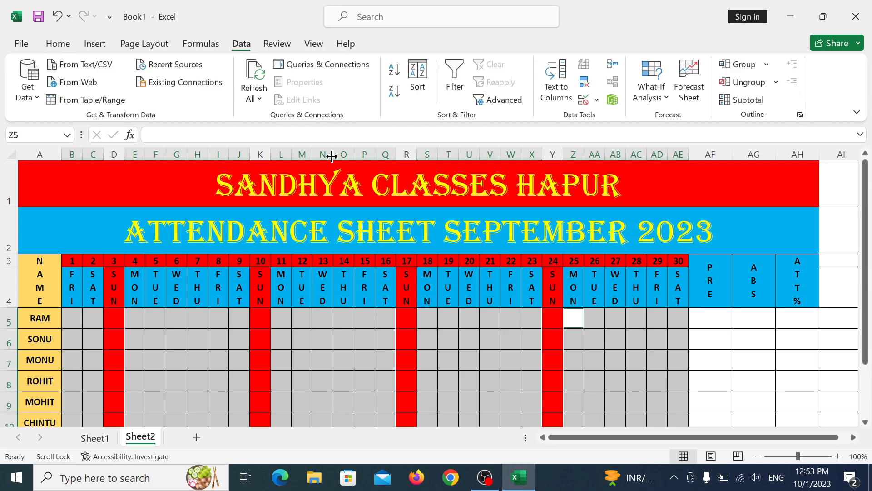
{"action": "left_click", "coordinate": [596, 100]}
{"action": "left_click", "coordinate": [611, 121]}
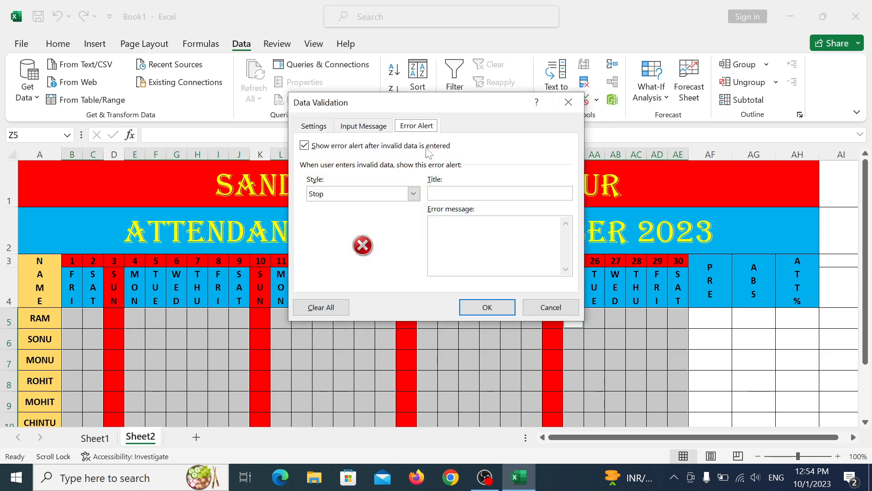
{"action": "left_click", "coordinate": [328, 128]}
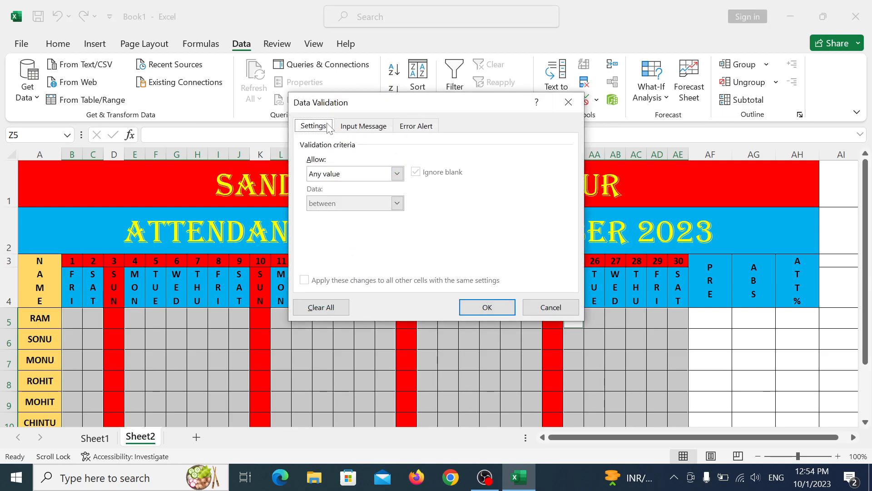
{"action": "left_click", "coordinate": [335, 176]}
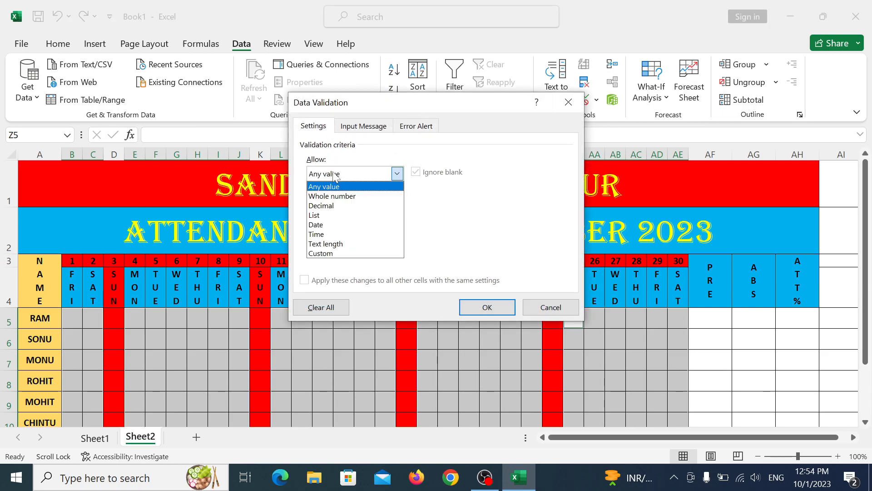
{"action": "left_click", "coordinate": [331, 215]}
{"action": "left_click", "coordinate": [390, 232]}
{"action": "type", "text": "P,A"}
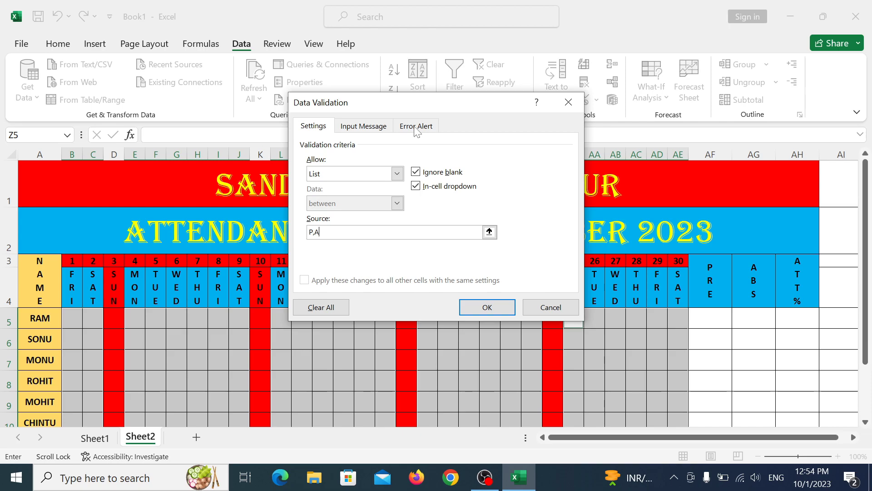
- Set a Stop error alert titled SORRY with message 'PLEASE TYPE ONLY P & A' and apply it
{"action": "left_click", "coordinate": [416, 130]}
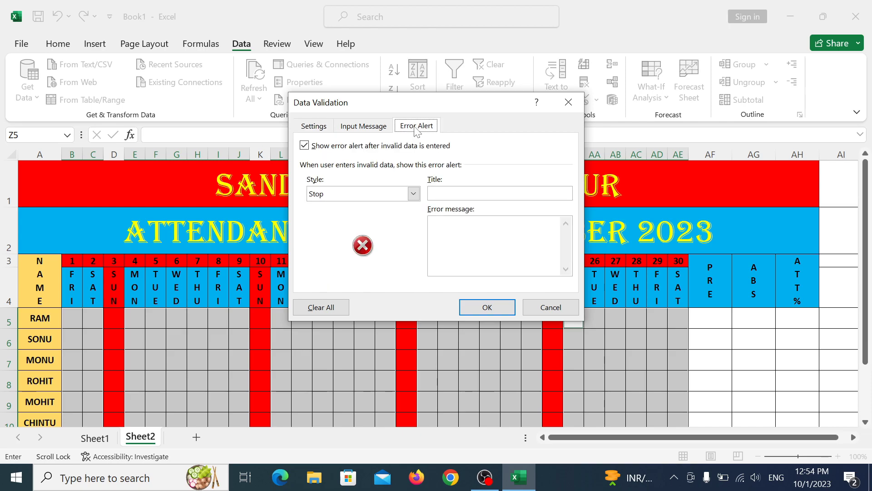
{"action": "left_click", "coordinate": [500, 194]}
{"action": "type", "text": "PLEASE"}
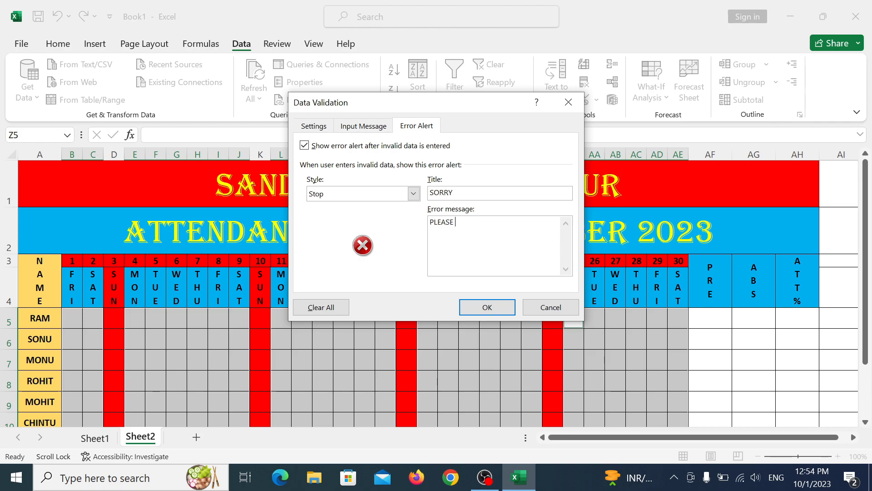
{"action": "type", "text": "TYPE ONLY P & A"}
{"action": "left_click", "coordinate": [484, 306]}
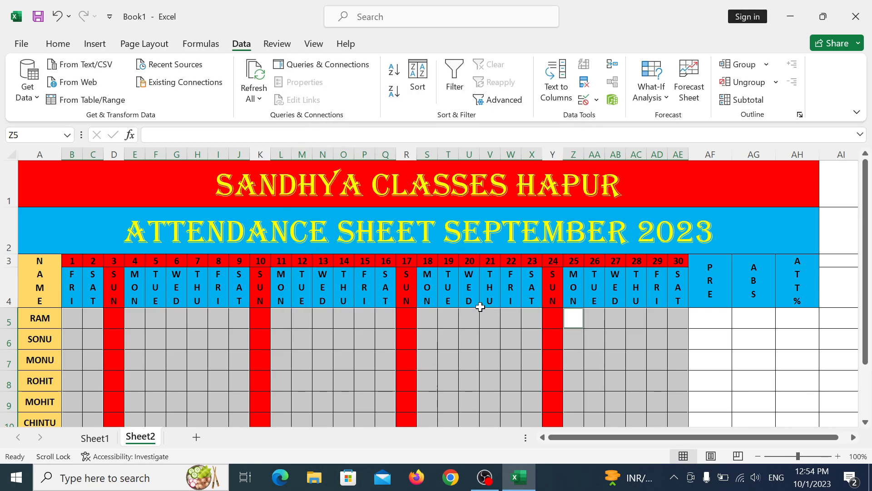
- Test the validation with P for RAM and A for SONU; a W is rejected
{"action": "left_click", "coordinate": [79, 319]}
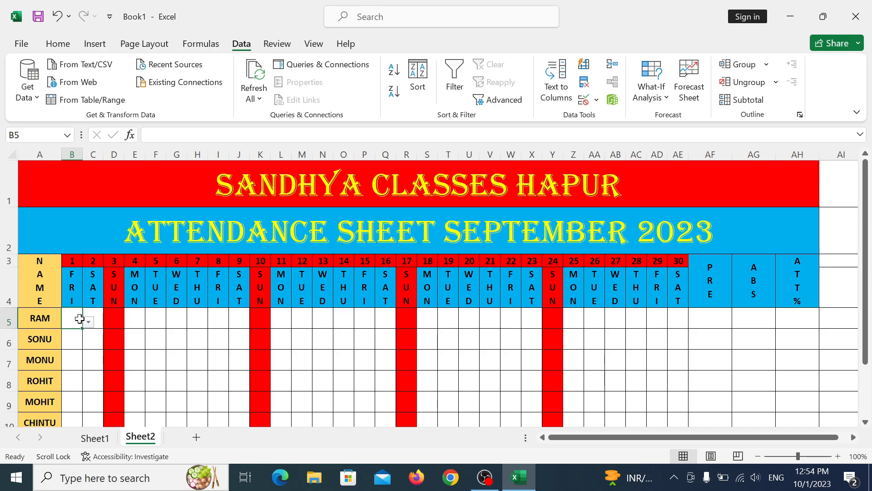
{"action": "type", "text": "P"}
{"action": "key", "text": "Return"}
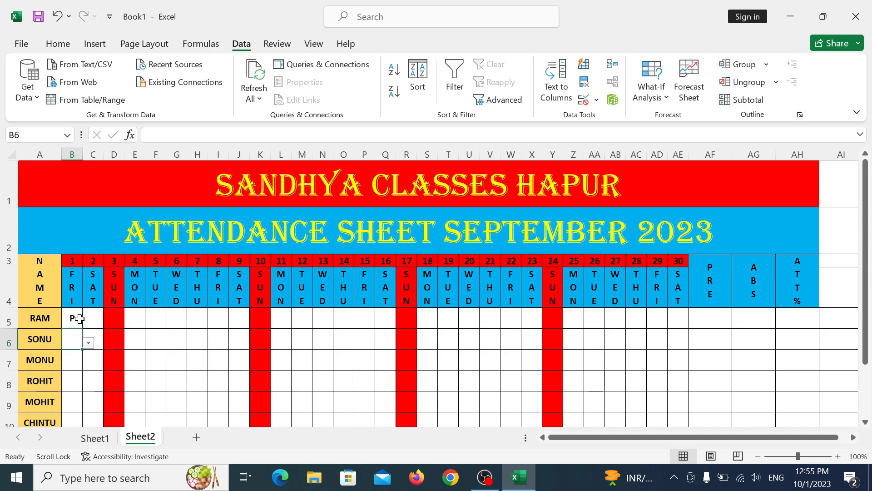
{"action": "type", "text": "A"}
{"action": "key", "text": "Return"}
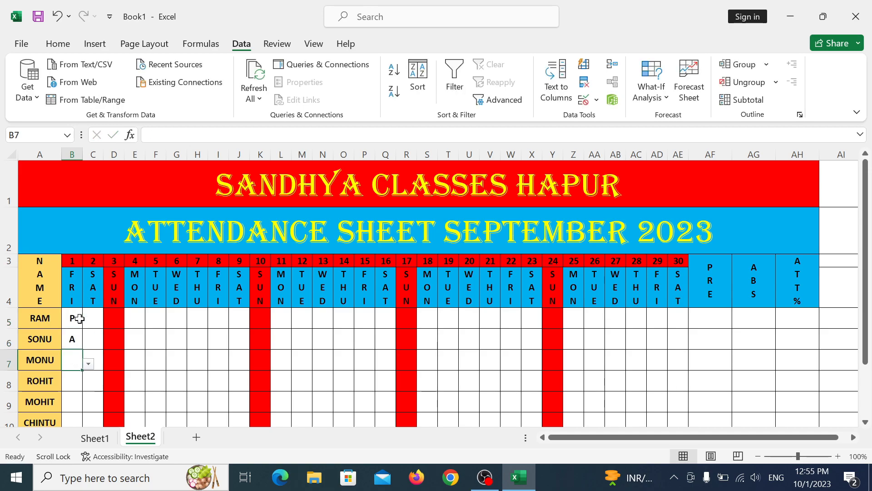
{"action": "type", "text": "W"}
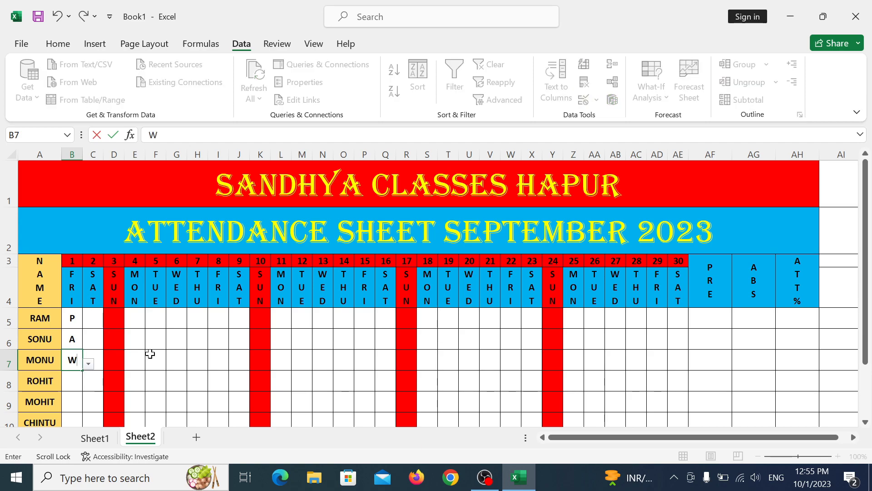
{"action": "key", "text": "Return"}
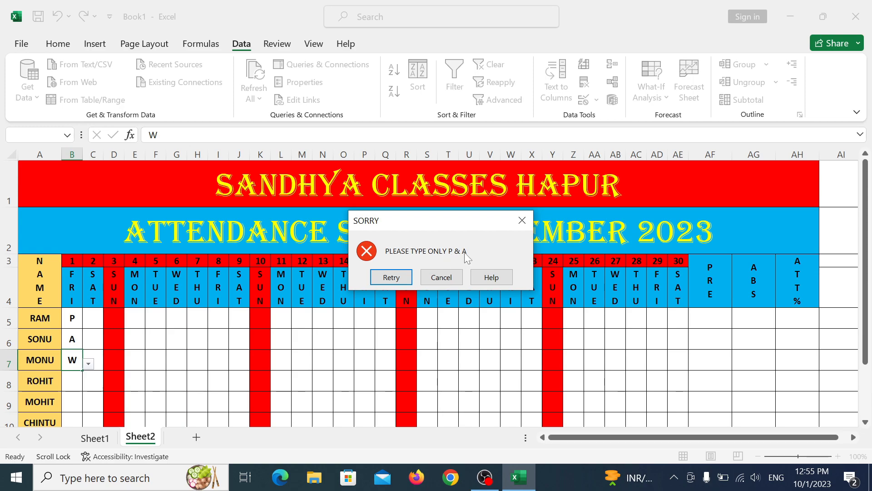
{"action": "left_click", "coordinate": [452, 279]}
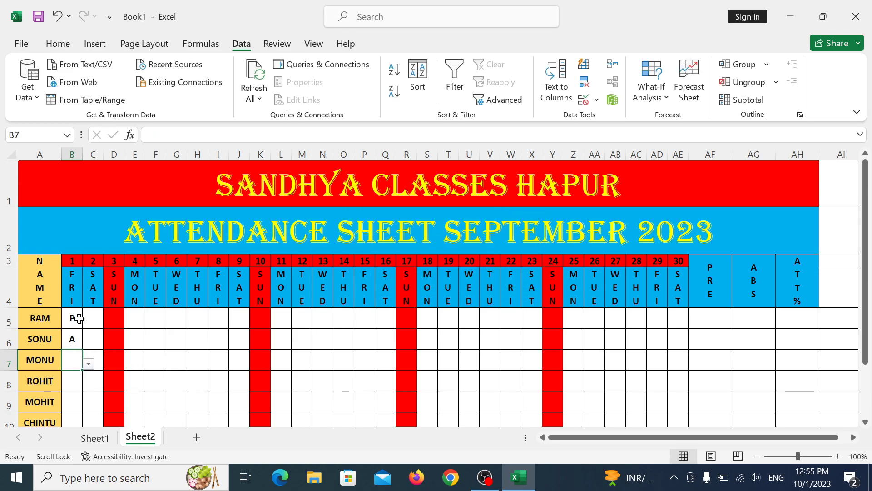
- Delete the trial P and A entries from the first days' attendance cells
{"action": "left_click_drag", "start_coordinate": [76, 319], "coordinate": [101, 364]}
{"action": "key", "text": "Delete"}
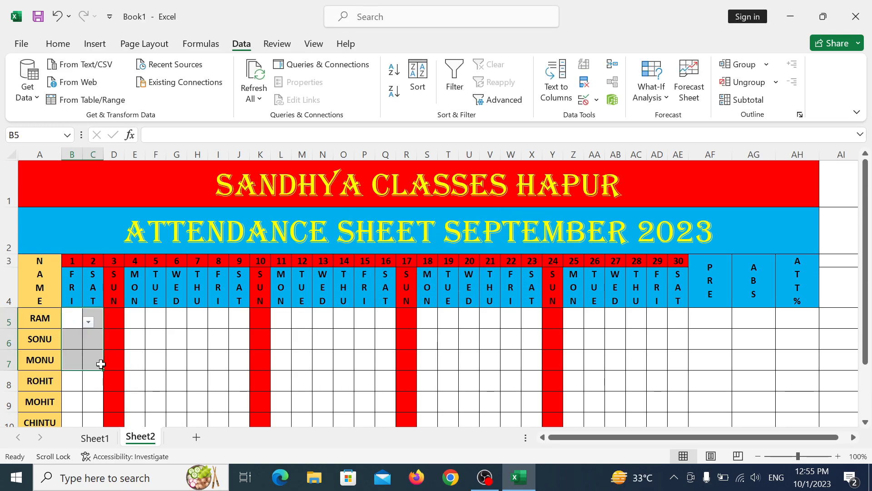
{"action": "left_click", "coordinate": [76, 321]}
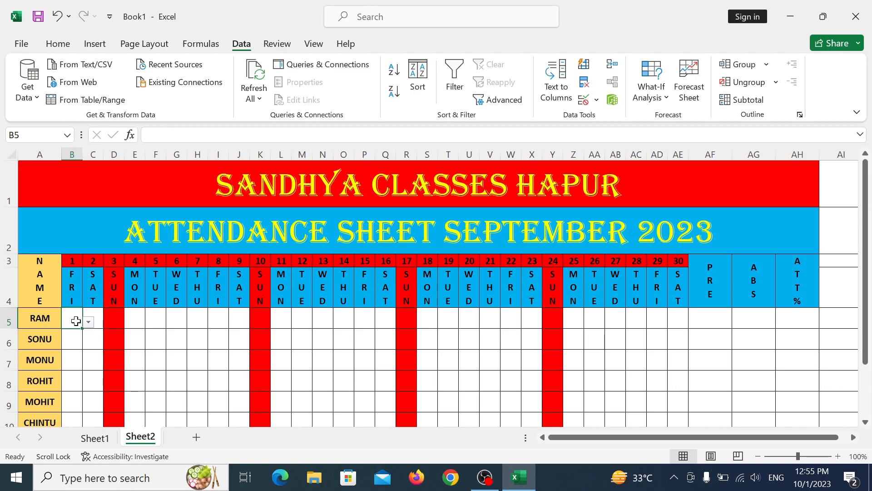
- Select the attendance cells for days 1–2, 4–9, 11–16, 18–23 and 25–30 for all six students
{"action": "left_click_drag", "start_coordinate": [76, 321], "coordinate": [88, 413]}
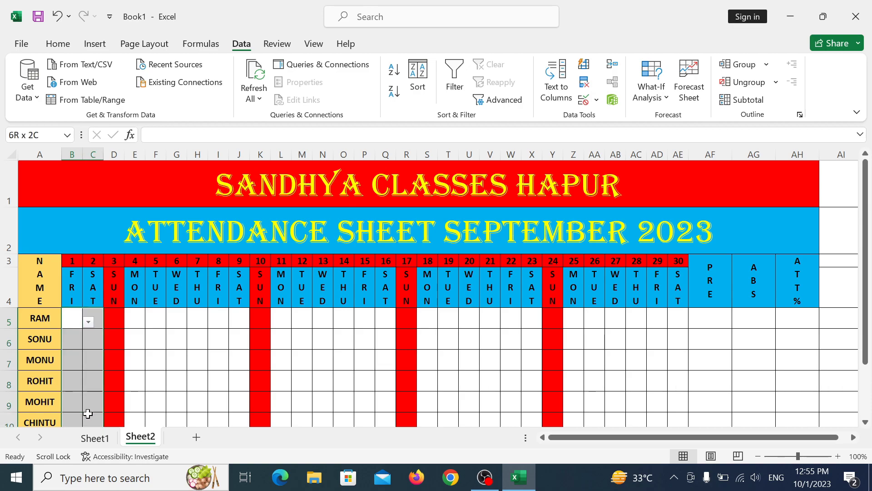
{"action": "left_click_drag", "start_coordinate": [136, 318], "coordinate": [238, 419]}
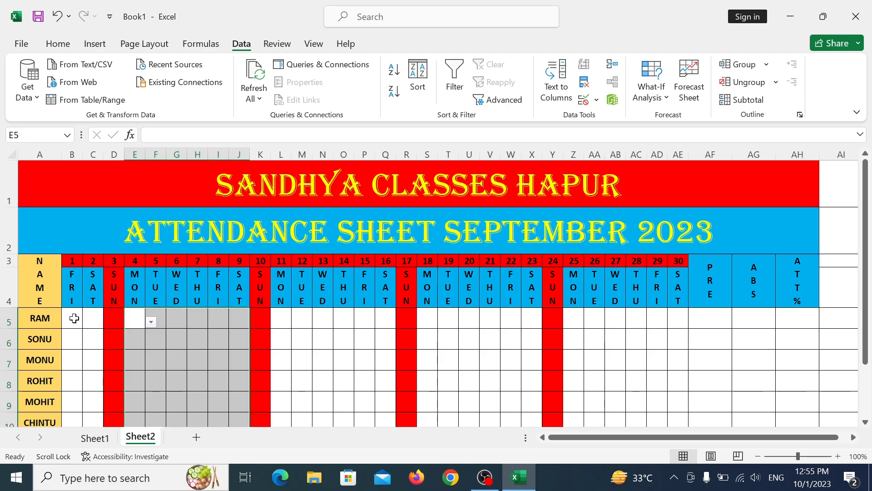
{"action": "left_click_drag", "start_coordinate": [74, 318], "coordinate": [86, 415]}
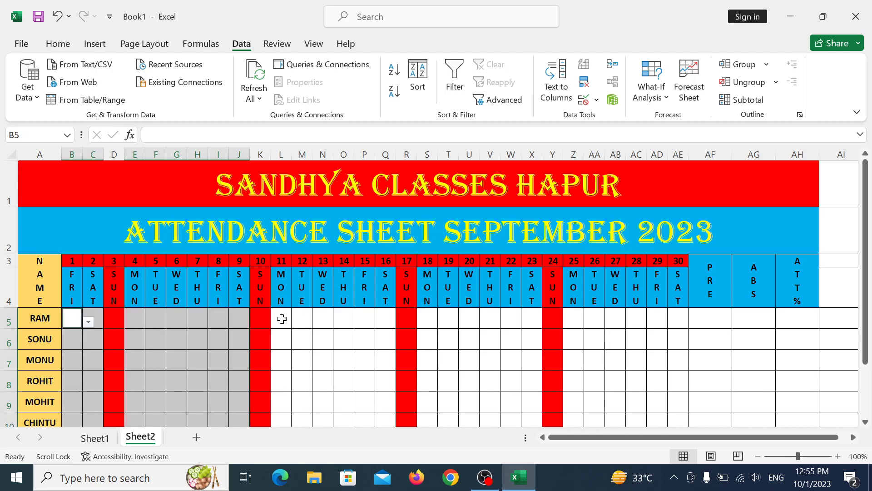
{"action": "mouse_move", "coordinate": [282, 318]}
{"action": "left_mouse_down"}
{"action": "mouse_move", "coordinate": [346, 393]}
{"action": "mouse_move", "coordinate": [387, 414]}
{"action": "left_mouse_up"}
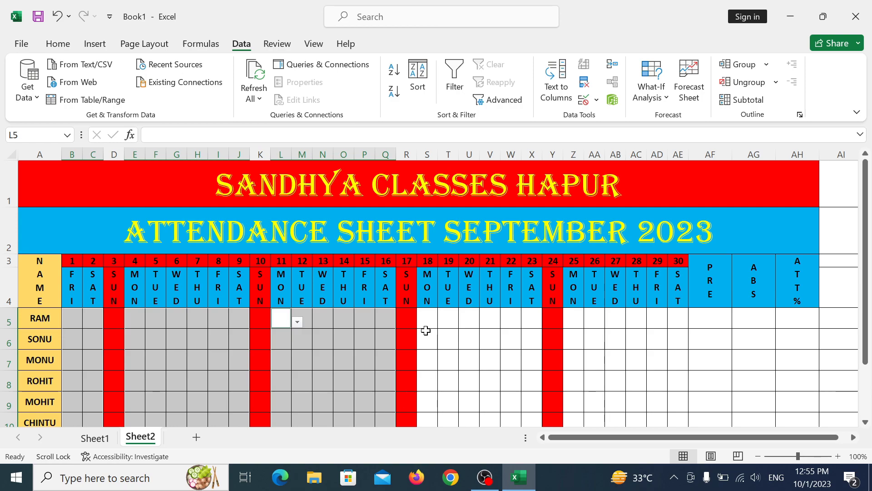
{"action": "mouse_move", "coordinate": [426, 330]}
{"action": "left_mouse_down"}
{"action": "mouse_move", "coordinate": [444, 325]}
{"action": "mouse_move", "coordinate": [496, 403]}
{"action": "mouse_move", "coordinate": [528, 419]}
{"action": "left_mouse_up"}
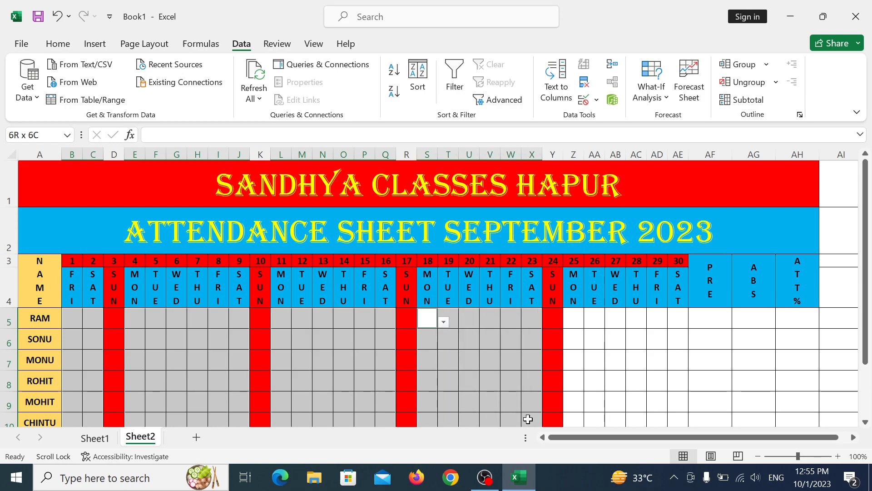
{"action": "mouse_move", "coordinate": [574, 322]}
{"action": "left_mouse_down"}
{"action": "mouse_move", "coordinate": [658, 366]}
{"action": "mouse_move", "coordinate": [681, 416]}
{"action": "left_mouse_up"}
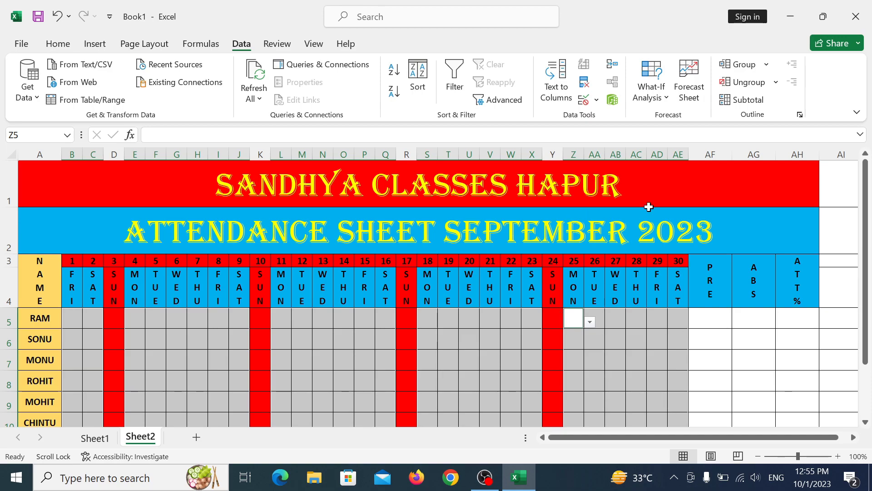
- Add an Equal To rule highlighting P with green fill and dark green text
{"action": "left_click", "coordinate": [48, 46]}
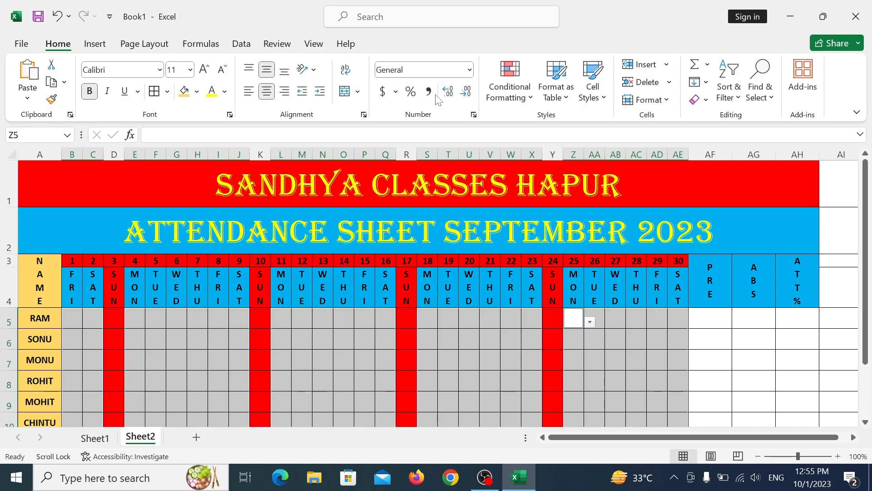
{"action": "left_click", "coordinate": [522, 100]}
{"action": "mouse_move", "coordinate": [558, 124]}
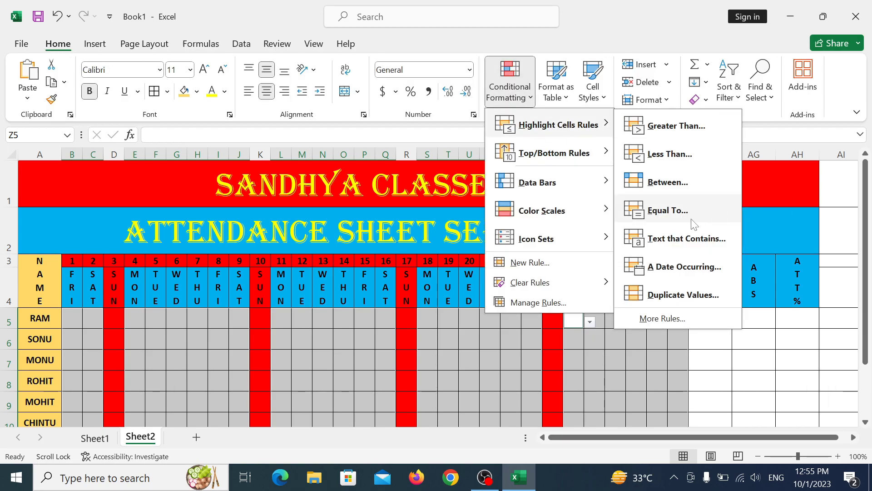
{"action": "left_click", "coordinate": [689, 217]}
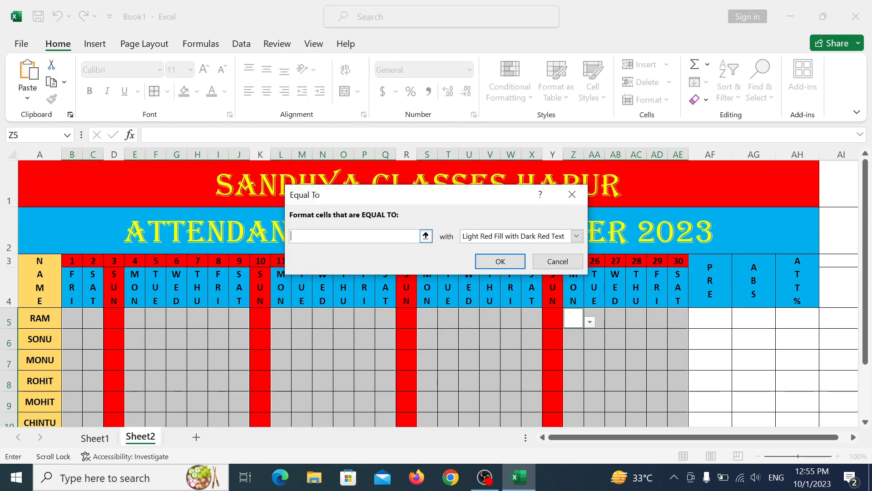
{"action": "type", "text": "P"}
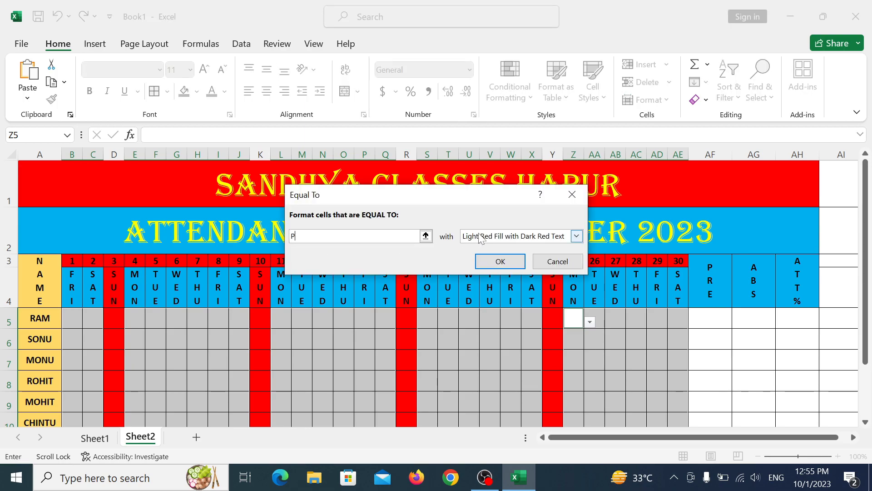
{"action": "left_click", "coordinate": [577, 236]}
{"action": "left_click", "coordinate": [487, 268]}
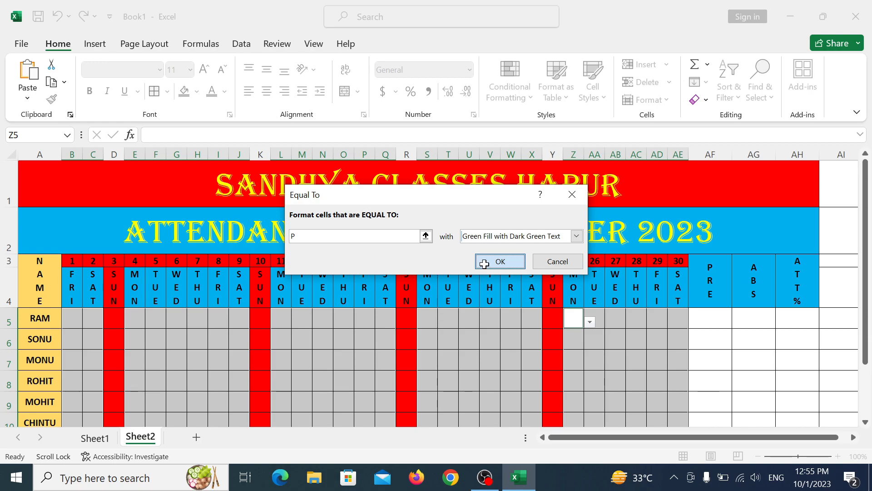
{"action": "left_click", "coordinate": [485, 264]}
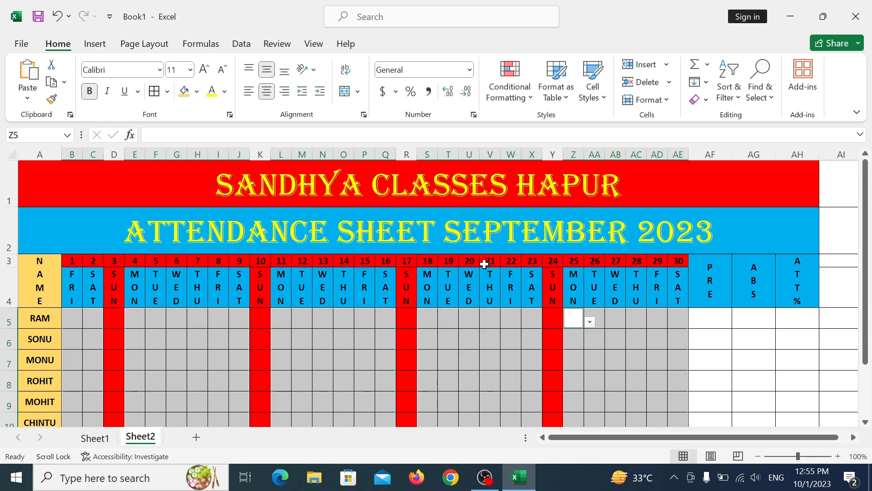
- Add an Equal To rule highlighting A with light red fill
{"action": "left_click", "coordinate": [509, 86]}
{"action": "mouse_move", "coordinate": [557, 124]}
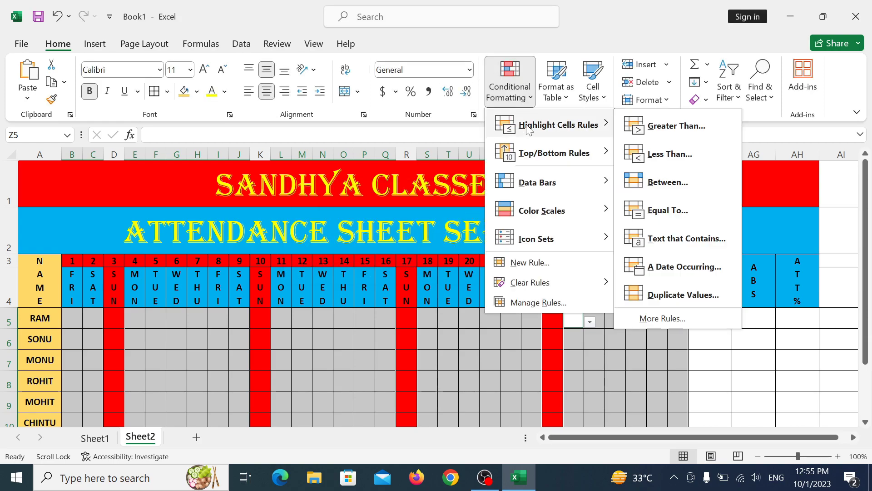
{"action": "left_click", "coordinate": [651, 209]}
{"action": "type", "text": "A"}
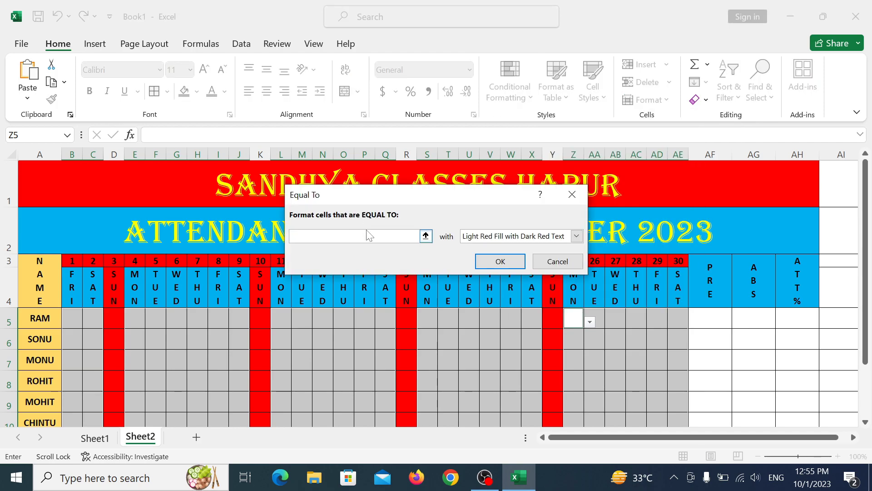
{"action": "left_click", "coordinate": [490, 236]}
{"action": "left_click", "coordinate": [496, 248]}
{"action": "left_click", "coordinate": [500, 262]}
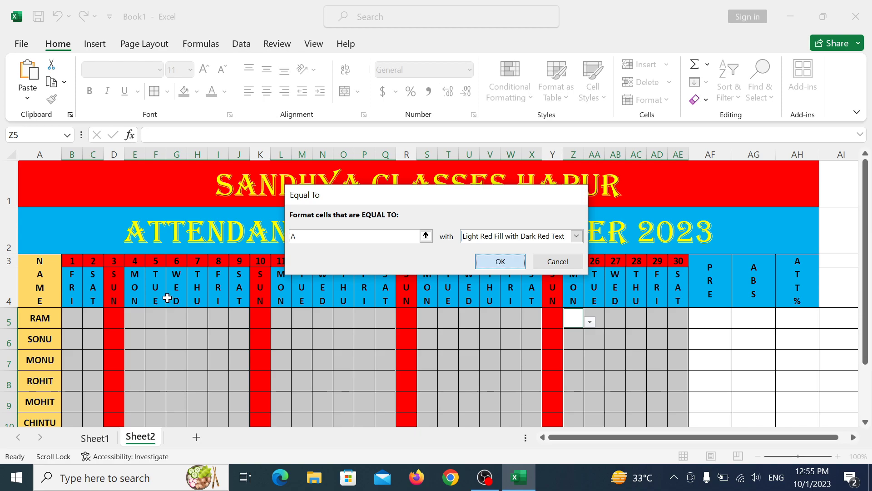
- Enter P for RAM and A for SONU on day 1
{"action": "left_click", "coordinate": [76, 315]}
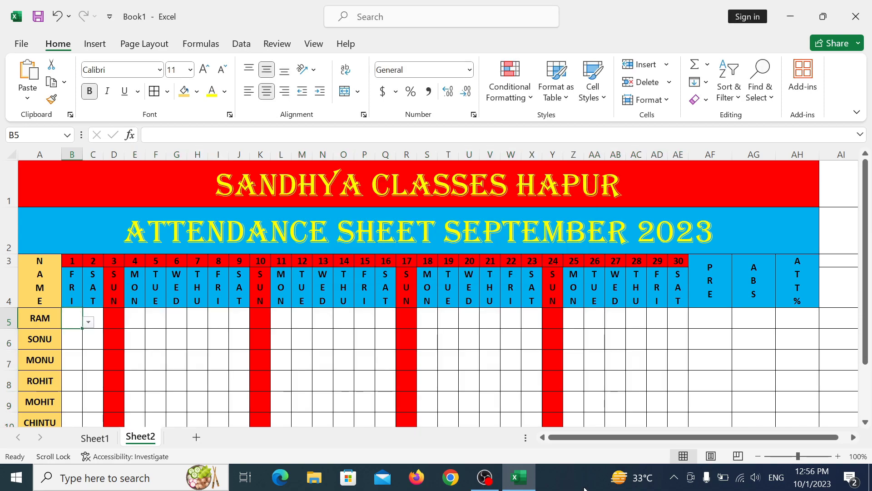
{"action": "type", "text": "P"}
{"action": "key", "text": "Return"}
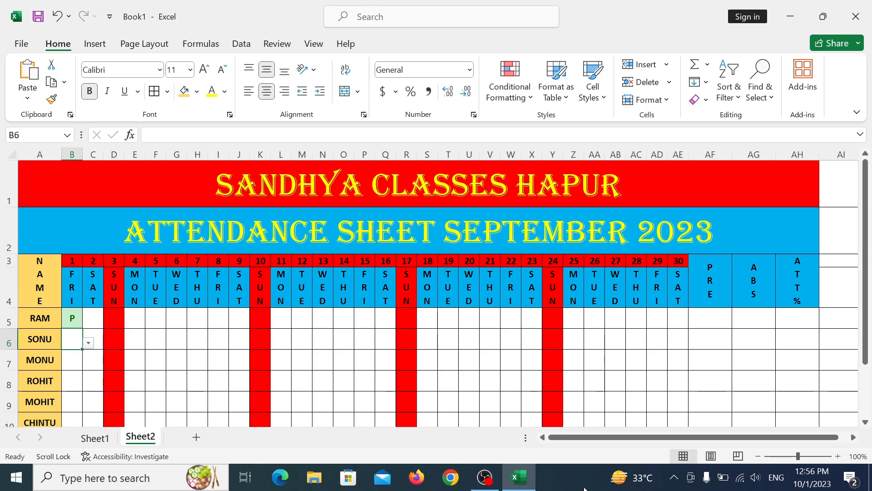
{"action": "type", "text": "A"}
{"action": "key", "text": "Return"}
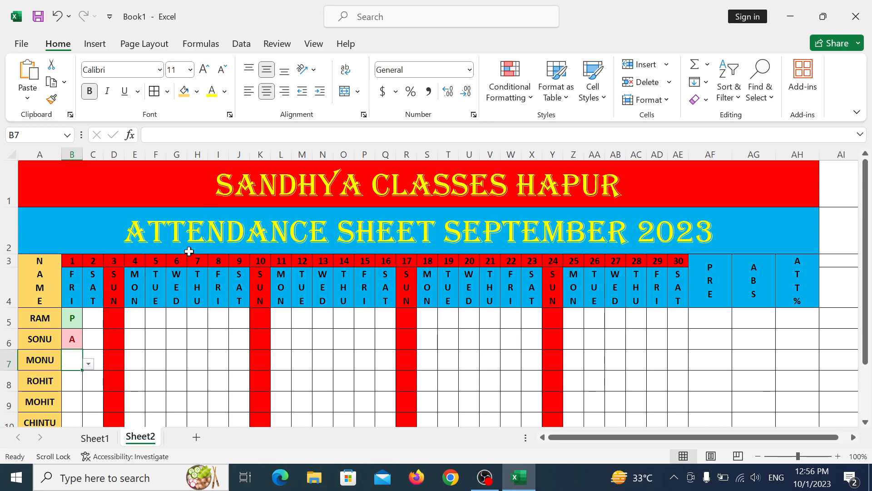
- Copy the days 1–2 attendance from Sheet1 into Sheet2 at RAM's day 1 cell
{"action": "left_click", "coordinate": [95, 437]}
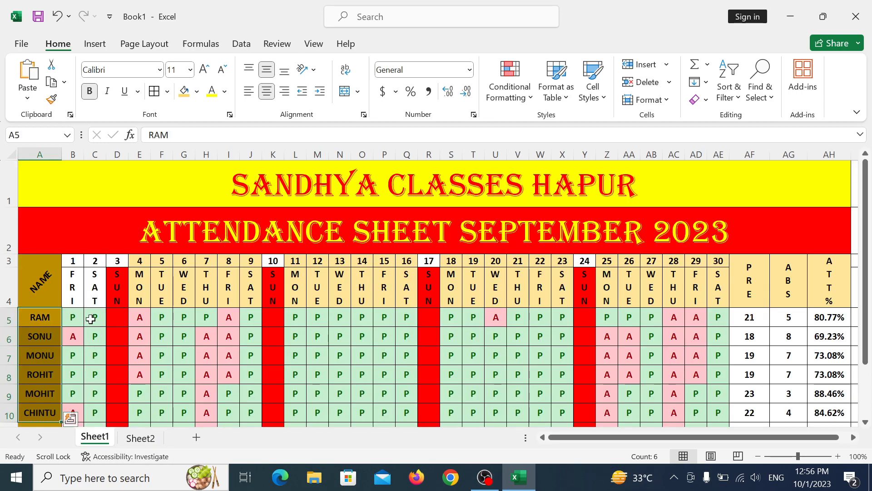
{"action": "left_click_drag", "start_coordinate": [73, 317], "coordinate": [94, 413]}
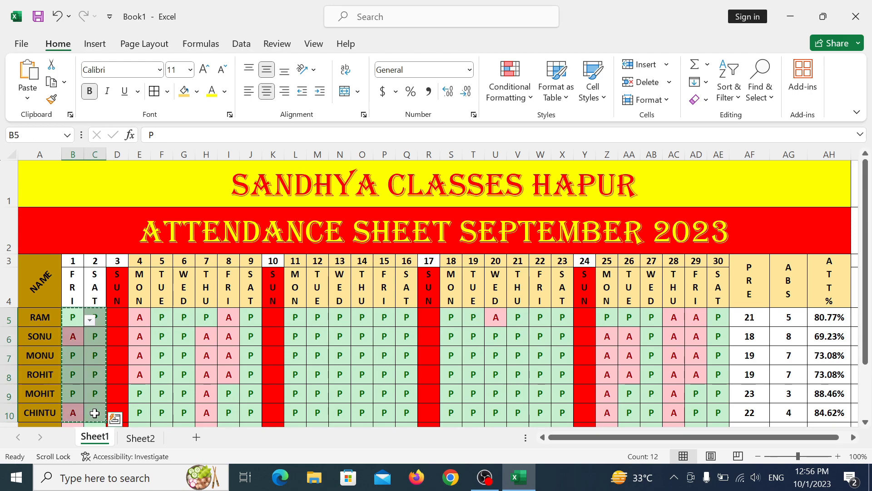
{"action": "key", "text": "ctrl+c"}
{"action": "left_click", "coordinate": [140, 437]}
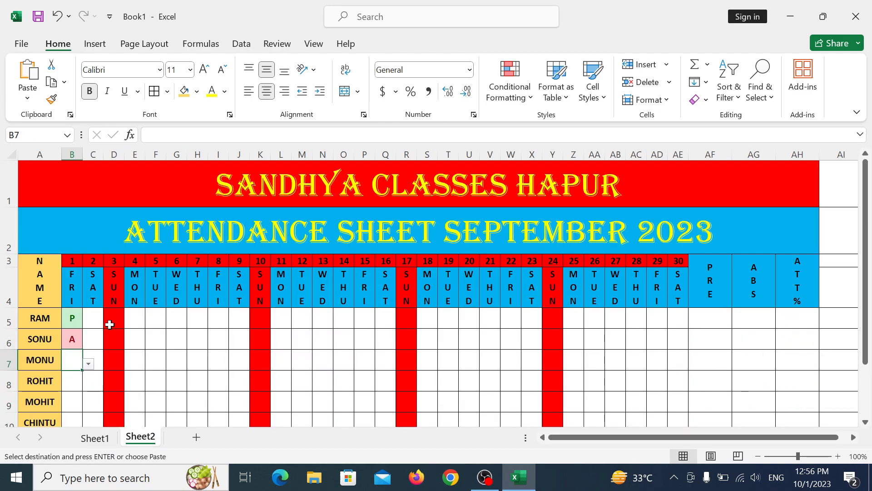
{"action": "left_click", "coordinate": [75, 319]}
{"action": "key", "text": "ctrl+v"}
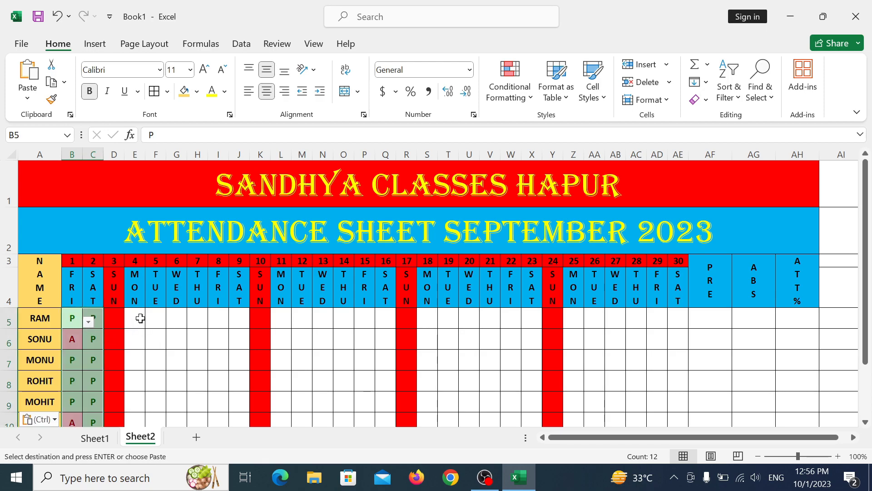
- Copy the days 4–9 attendance from Sheet1 into Sheet2 at RAM's day 4 cell
{"action": "key", "text": "ctrl+Page_Up"}
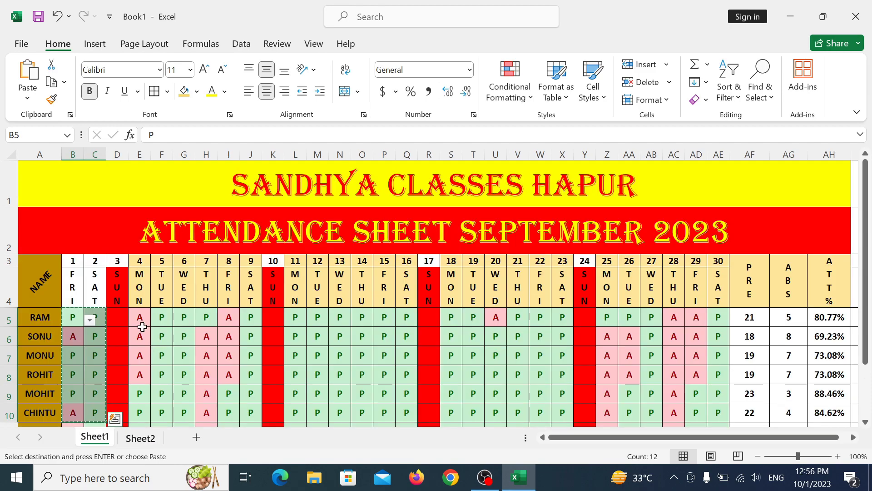
{"action": "left_click_drag", "start_coordinate": [142, 327], "coordinate": [248, 426]}
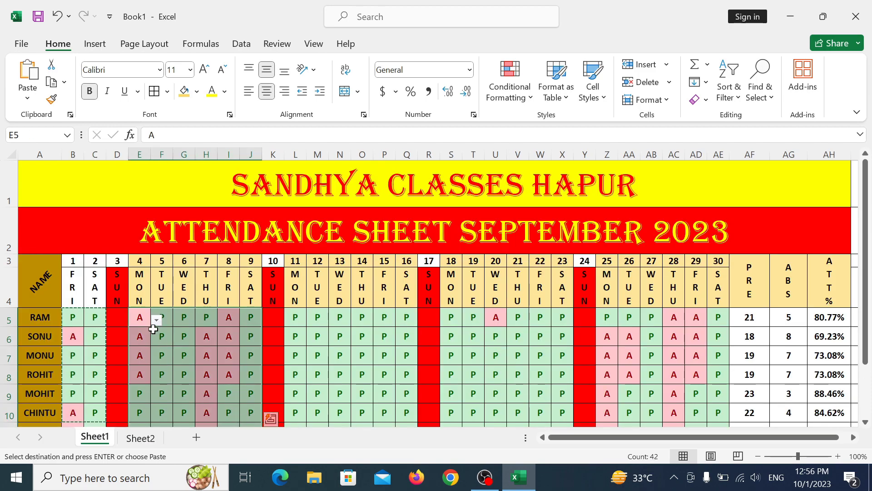
{"action": "left_click_drag", "start_coordinate": [143, 318], "coordinate": [250, 411]}
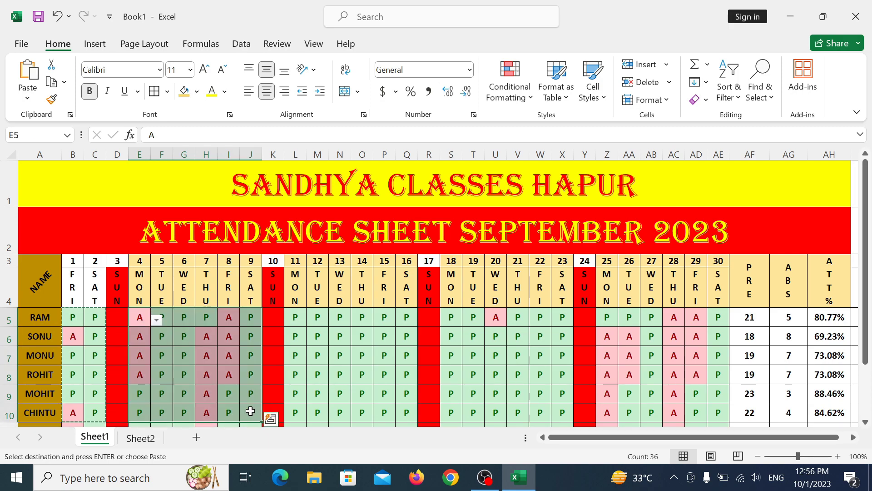
{"action": "key", "text": "ctrl+c"}
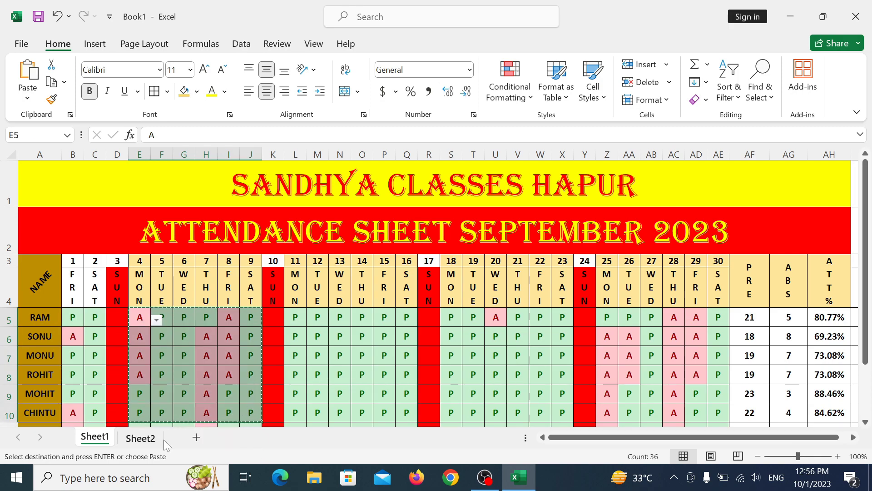
{"action": "left_click", "coordinate": [141, 437]}
{"action": "left_click", "coordinate": [134, 314]}
{"action": "key", "text": "Return"}
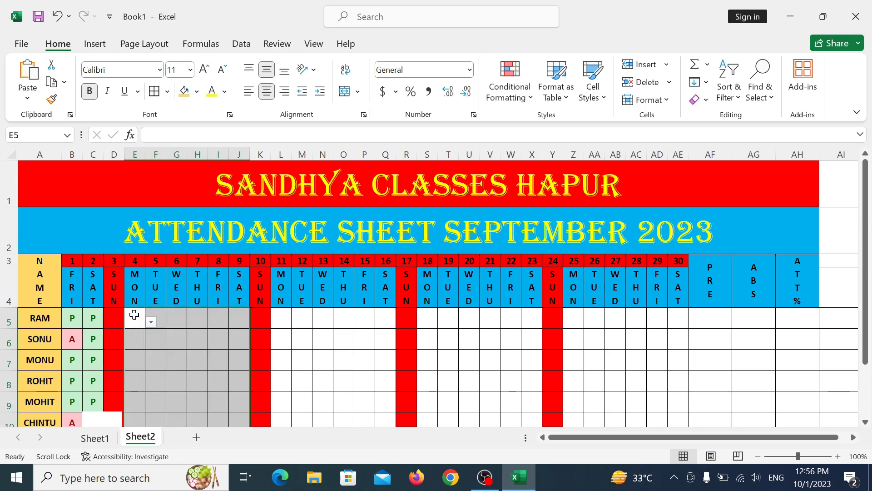
{"action": "key", "text": "ctrl+v"}
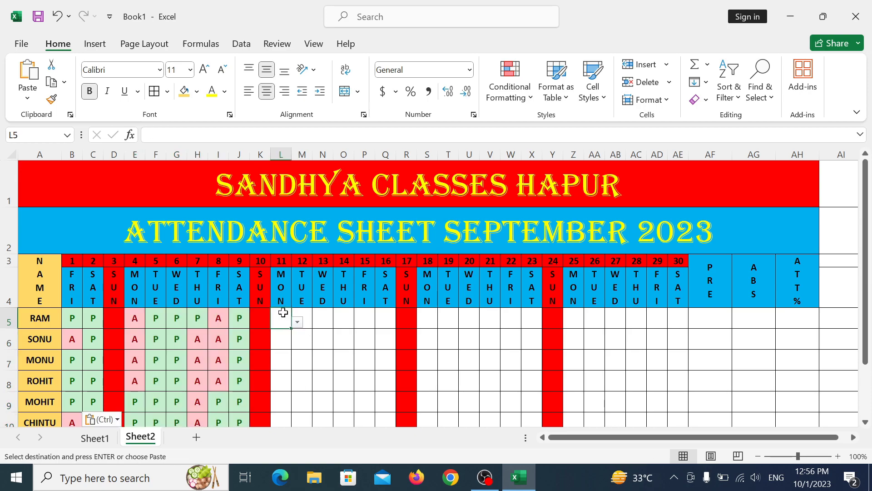
- Paste the P/A block into the days 11–16, 18–23 and 25–30 columns
{"action": "key", "text": "ctrl+v"}
{"action": "left_click", "coordinate": [433, 323]}
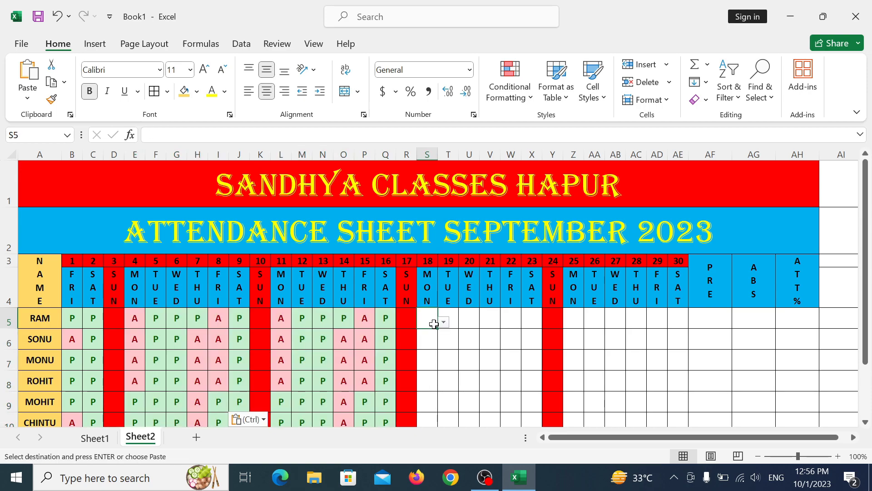
{"action": "key", "text": "ctrl+v"}
{"action": "left_click", "coordinate": [566, 318]}
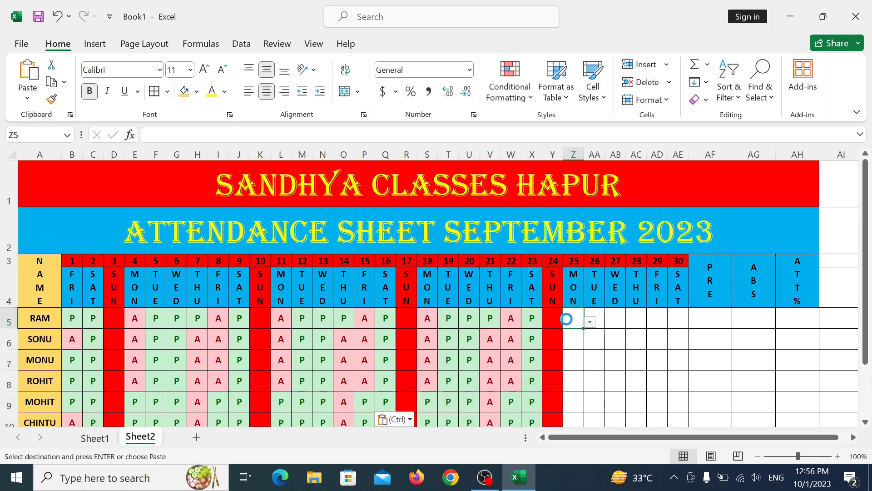
{"action": "key", "text": "ctrl+v"}
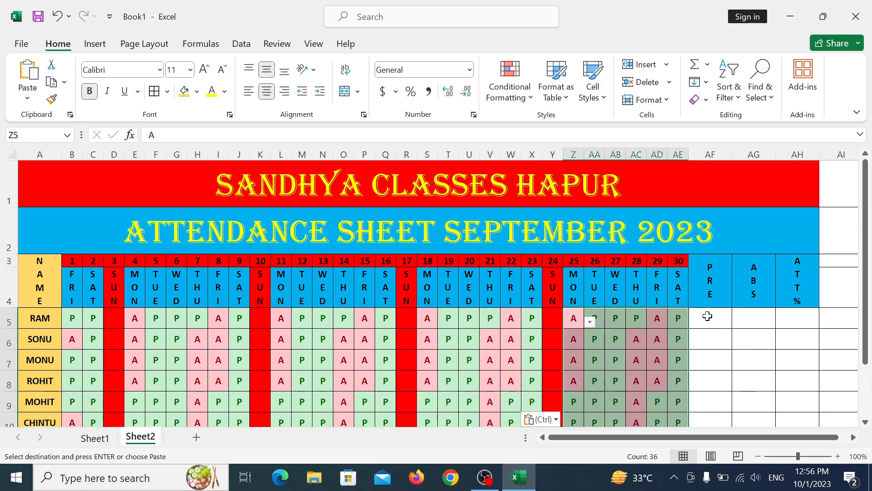
{"action": "left_click", "coordinate": [708, 316]}
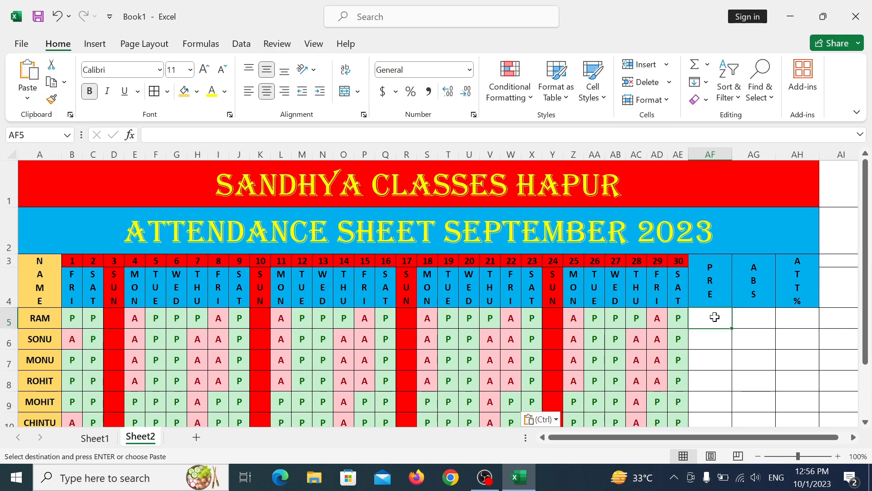
- Enter =COUNTIF(B5:AE5,"P") in AF5 and fill it down to AF10, giving 18, 13, 14, 14, 22, 21
{"action": "type", "text": "=COUNT"}
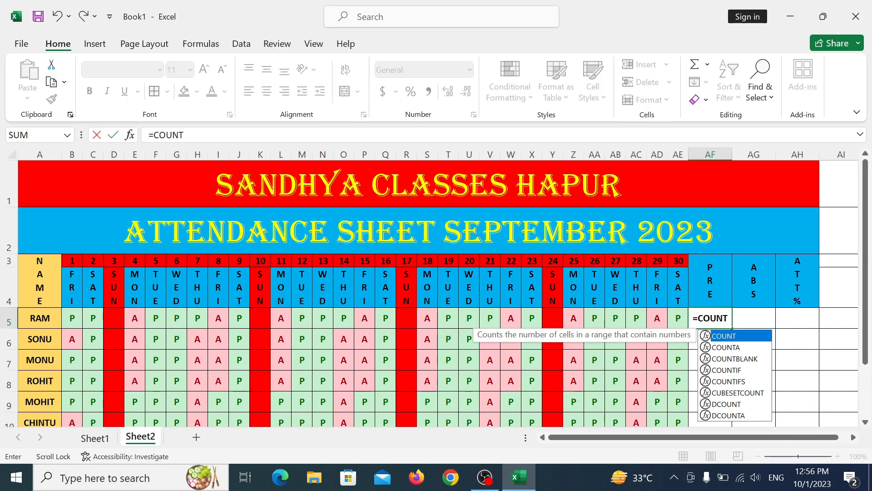
{"action": "type", "text": "IF("}
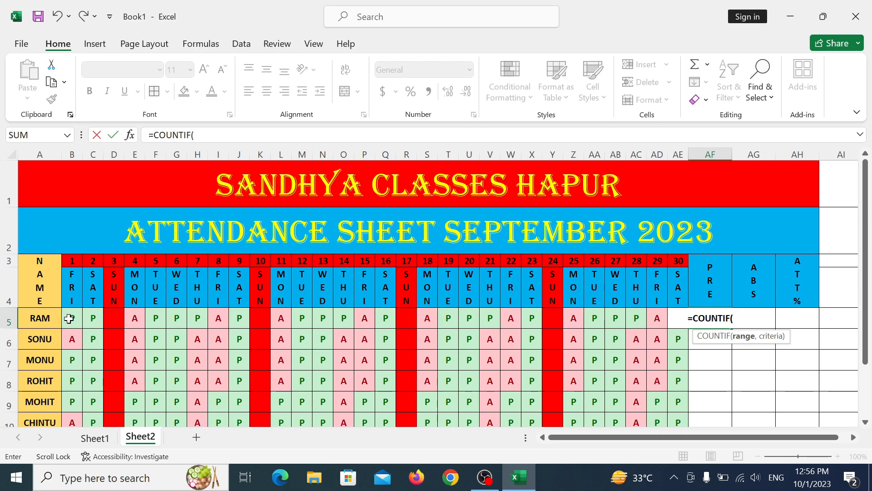
{"action": "left_click_drag", "start_coordinate": [68, 318], "coordinate": [674, 316]}
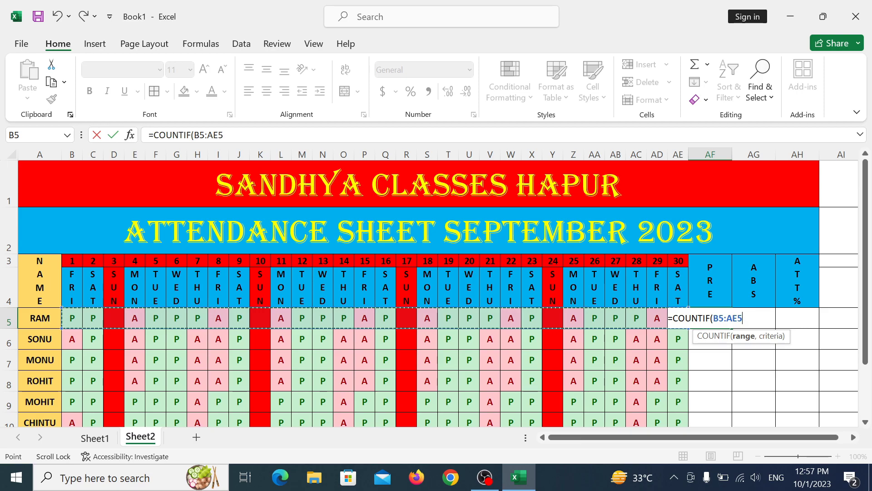
{"action": "type", "text": ",\""}
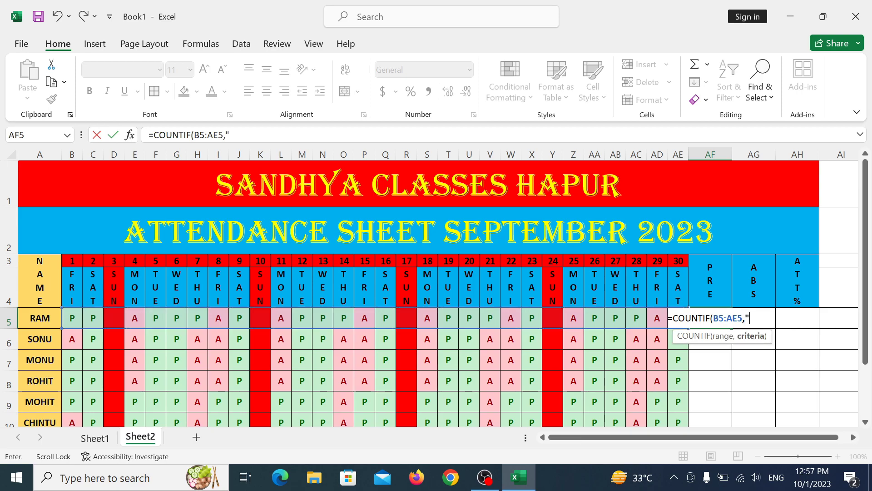
{"action": "type", "text": "P"}
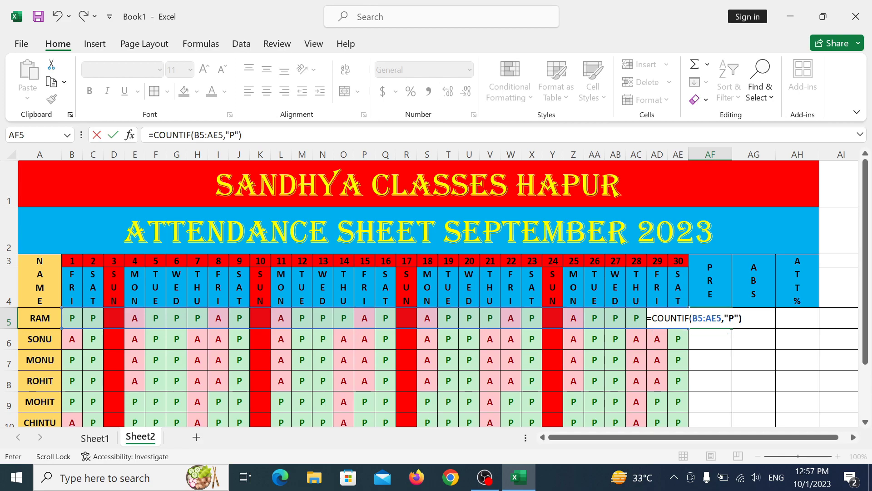
{"action": "key", "text": "Return"}
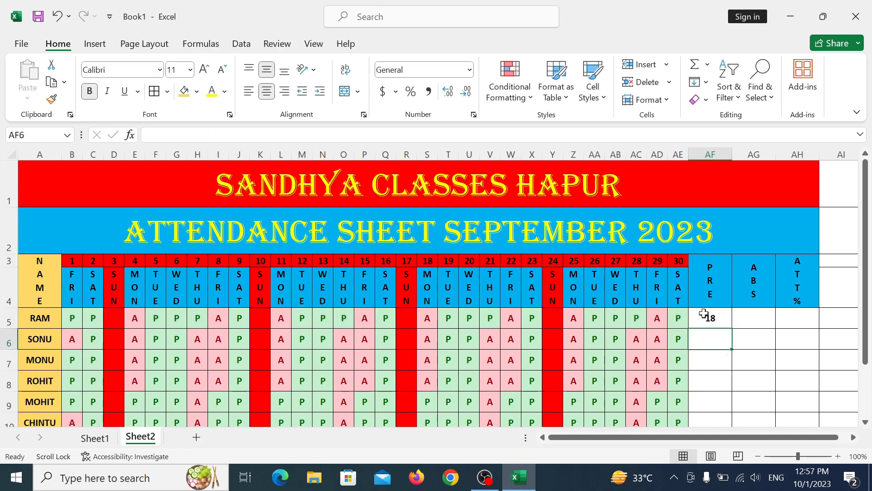
{"action": "left_click", "coordinate": [704, 313]}
{"action": "left_click_drag", "start_coordinate": [732, 328], "coordinate": [726, 422]}
{"action": "left_click", "coordinate": [756, 315]}
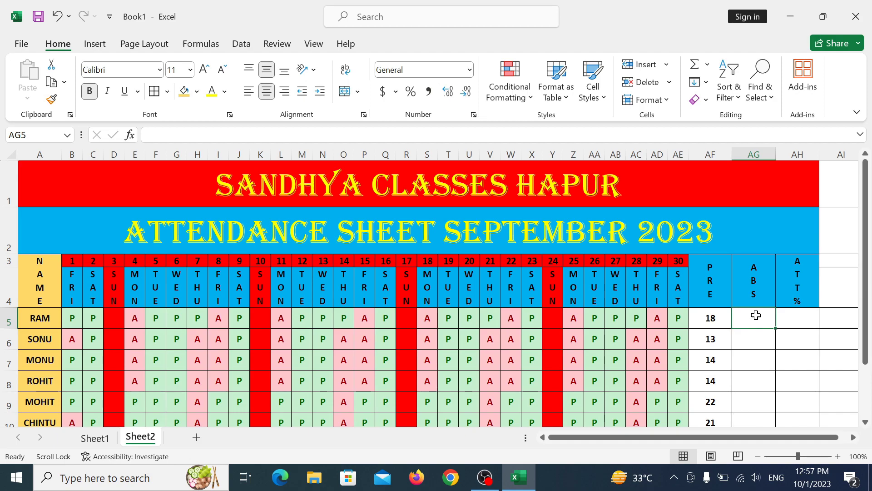
- Enter =COUNTIF(B5:AE5,"A") in AG5 and fill it down to AG10, giving 8, 13, 12, 12, 4, 5
{"action": "type", "text": "=C"}
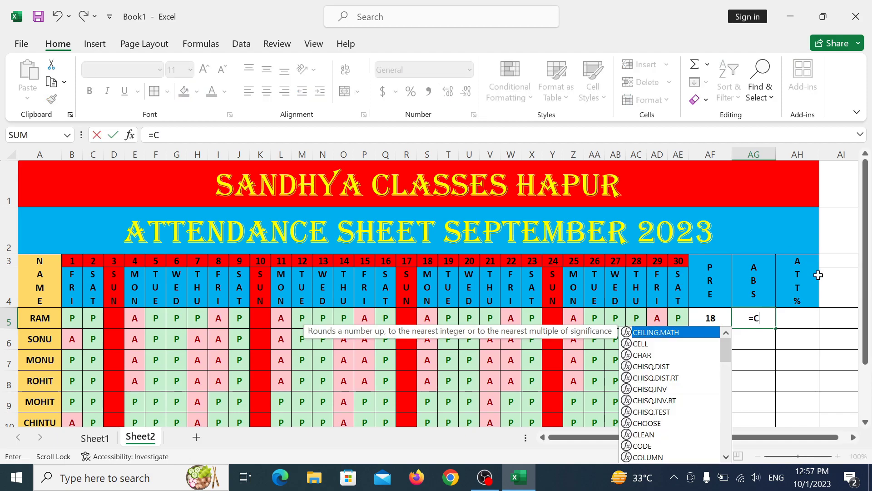
{"action": "type", "text": "OUNTIF"}
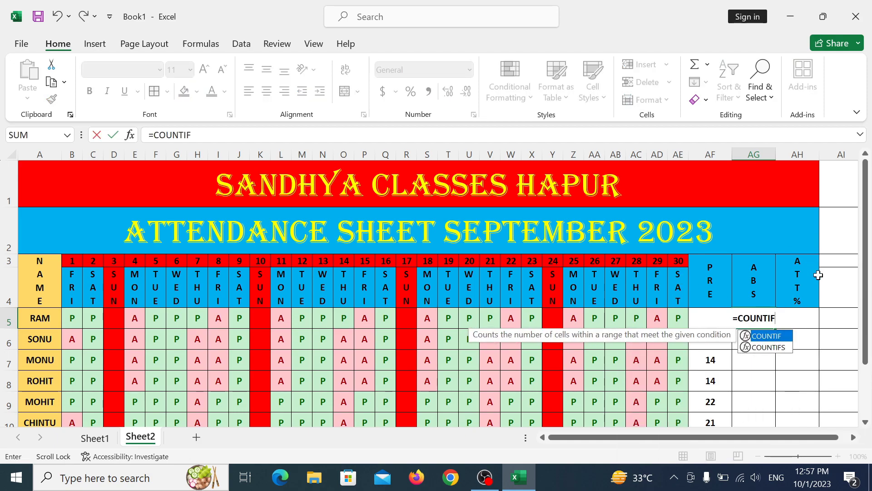
{"action": "type", "text": "("}
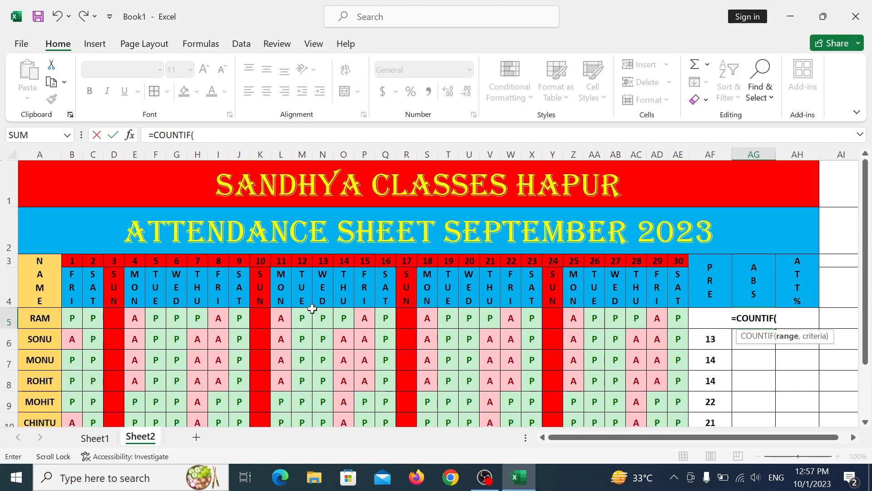
{"action": "left_click_drag", "start_coordinate": [72, 318], "coordinate": [676, 317]}
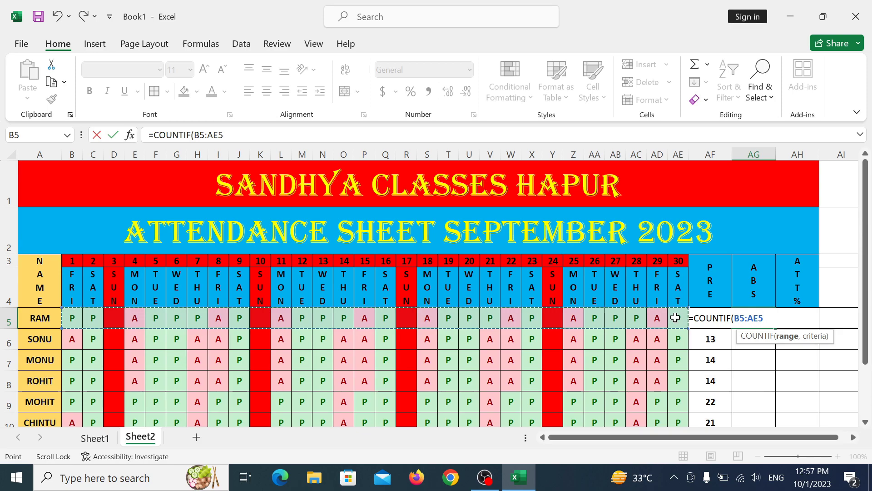
{"action": "type", "text": ",\"A"}
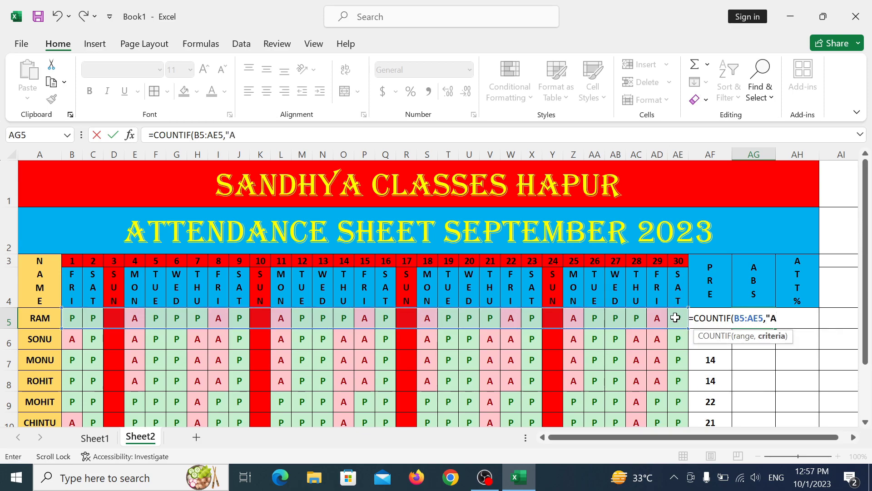
{"action": "type", "text": "\""}
{"action": "key", "text": "Return"}
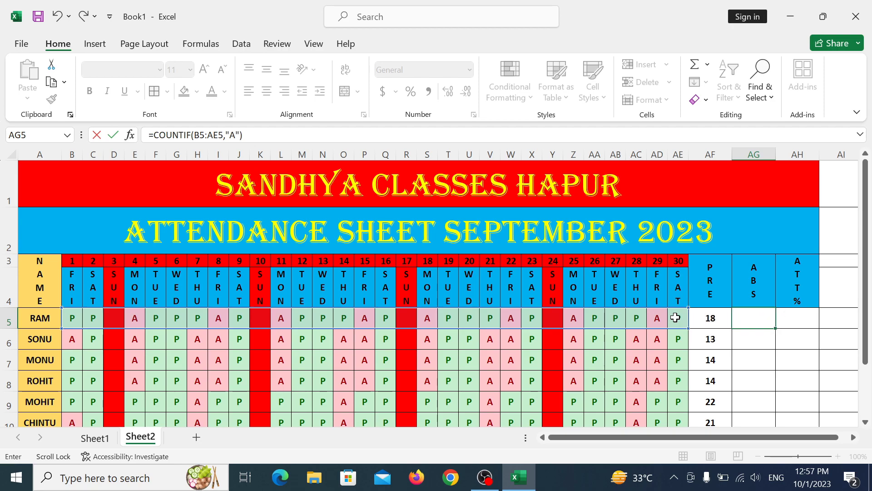
{"action": "left_click", "coordinate": [752, 312]}
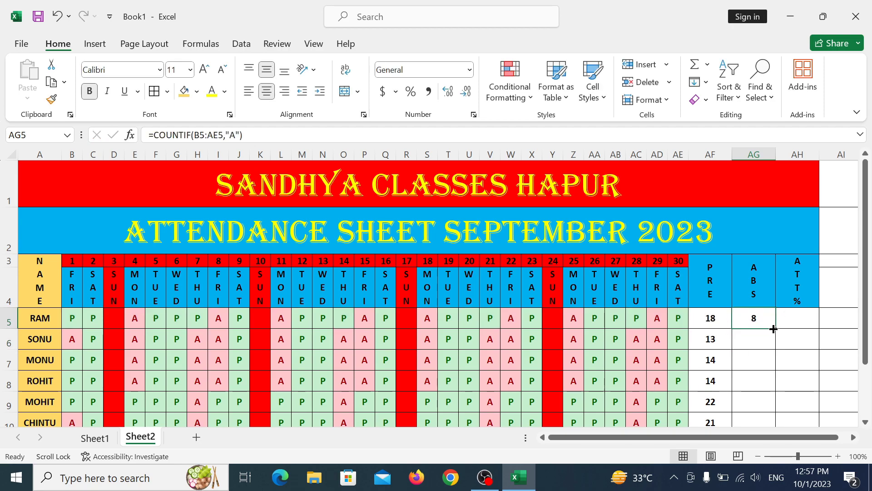
{"action": "left_click_drag", "start_coordinate": [774, 329], "coordinate": [767, 424]}
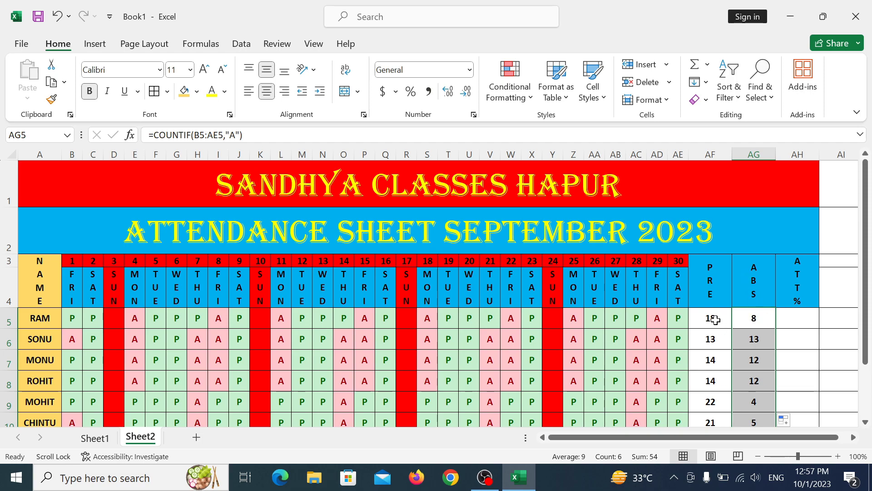
{"action": "left_click", "coordinate": [806, 317]}
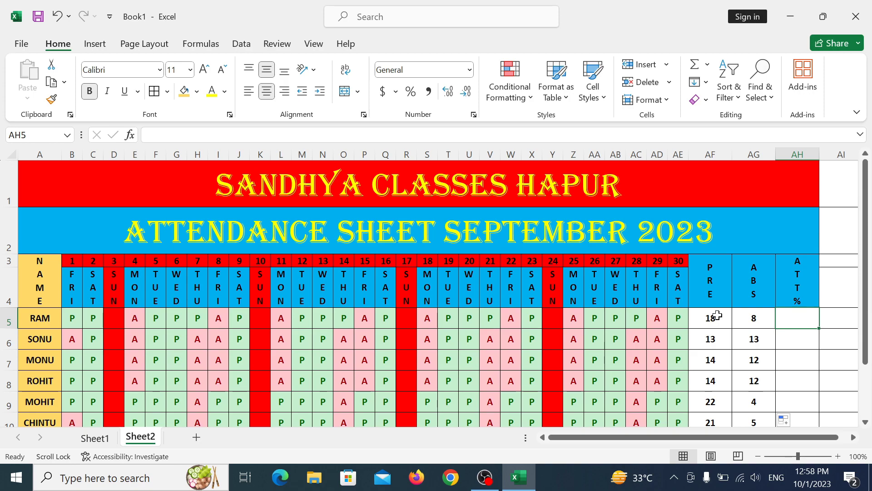
- Enter the attendance ratio =AF5/26 in AH5 and fill it down to AH10
{"action": "type", "text": "="}
{"action": "left_click", "coordinate": [717, 314]}
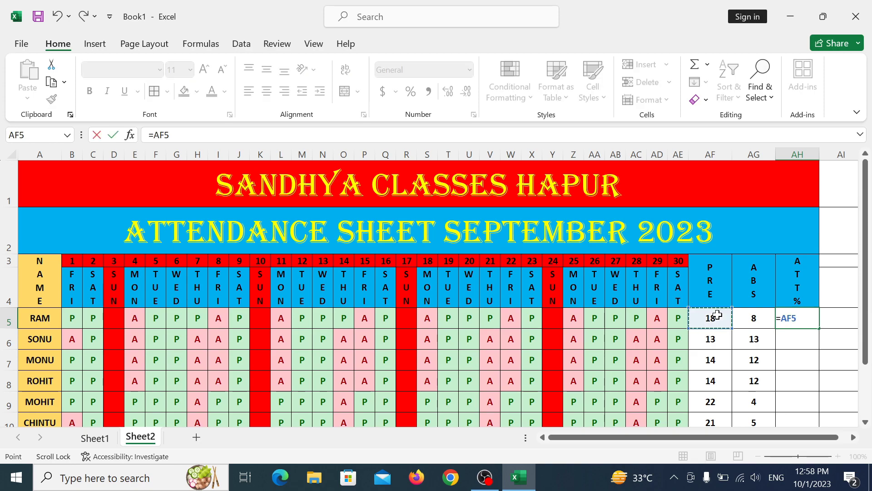
{"action": "type", "text": "/26"}
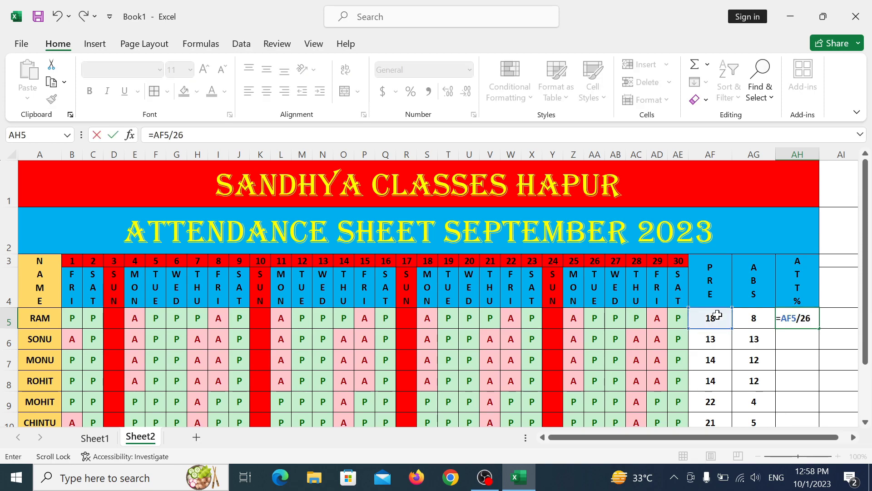
{"action": "key", "text": "Return"}
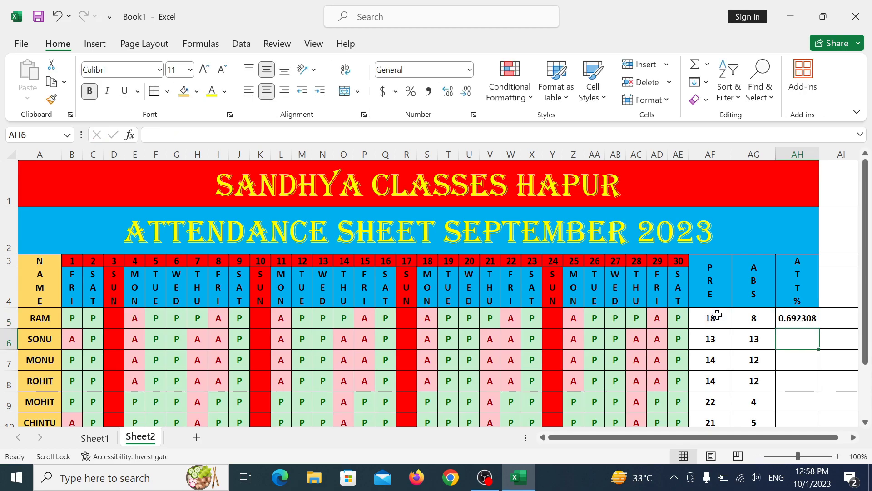
{"action": "left_click", "coordinate": [789, 318]}
{"action": "left_click", "coordinate": [820, 329]}
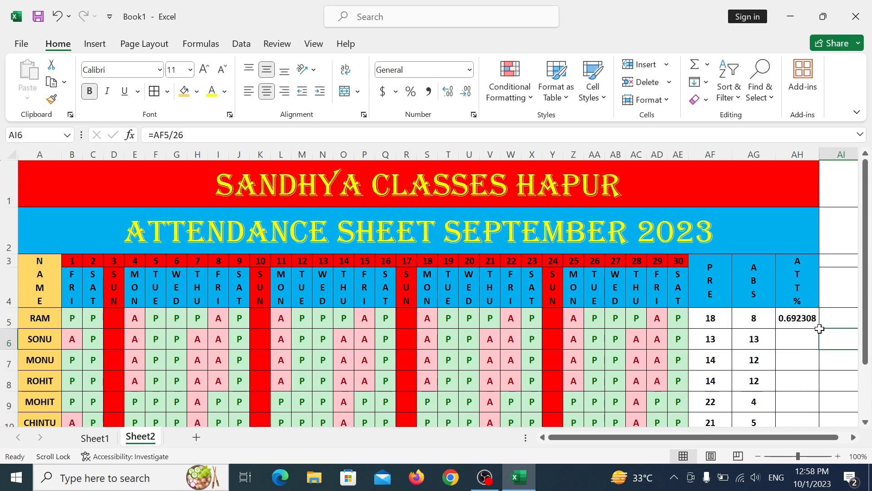
{"action": "right_click", "coordinate": [666, 291]}
{"action": "left_click", "coordinate": [635, 286]}
{"action": "right_click", "coordinate": [636, 287]}
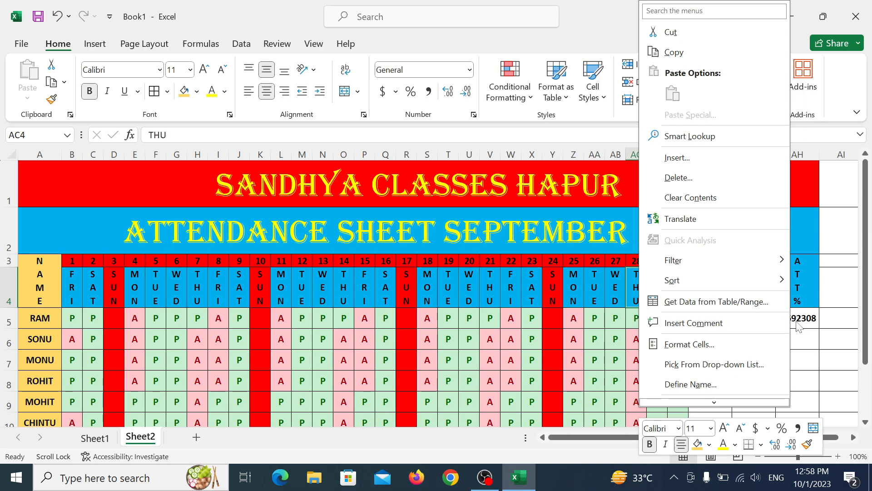
{"action": "left_click", "coordinate": [798, 326]}
{"action": "left_click", "coordinate": [808, 313]}
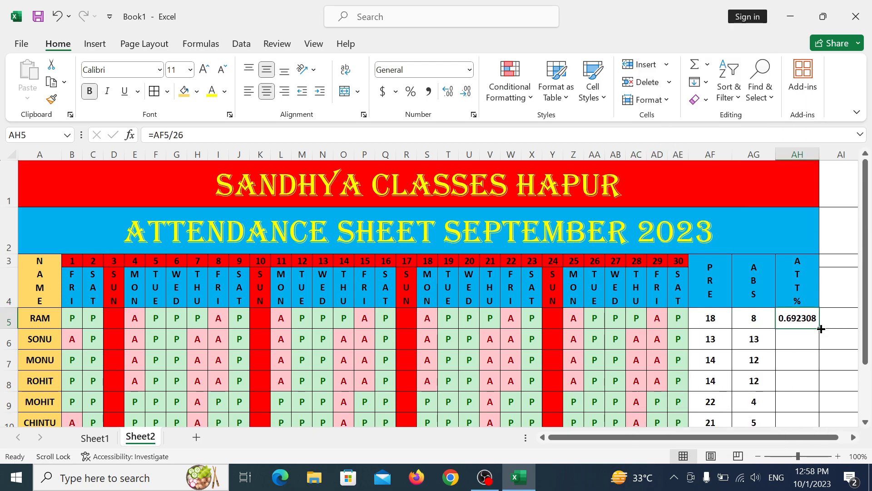
{"action": "left_click_drag", "start_coordinate": [821, 328], "coordinate": [808, 424]}
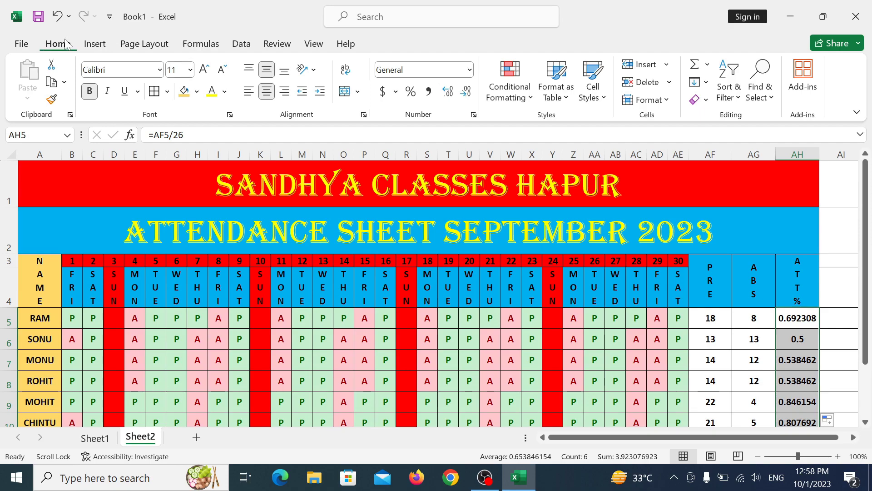
- Format the ATT % ratios as Percentage, e.g. 69.23%
{"action": "left_click", "coordinate": [471, 71]}
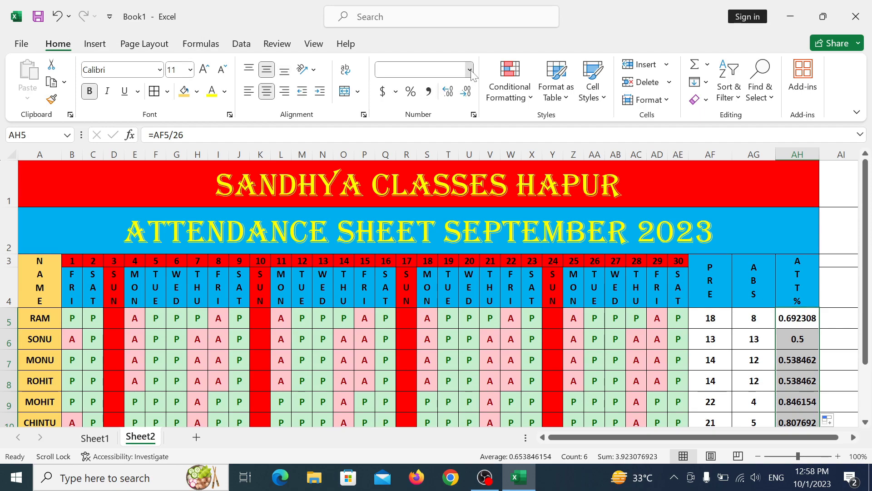
{"action": "left_click", "coordinate": [441, 327]}
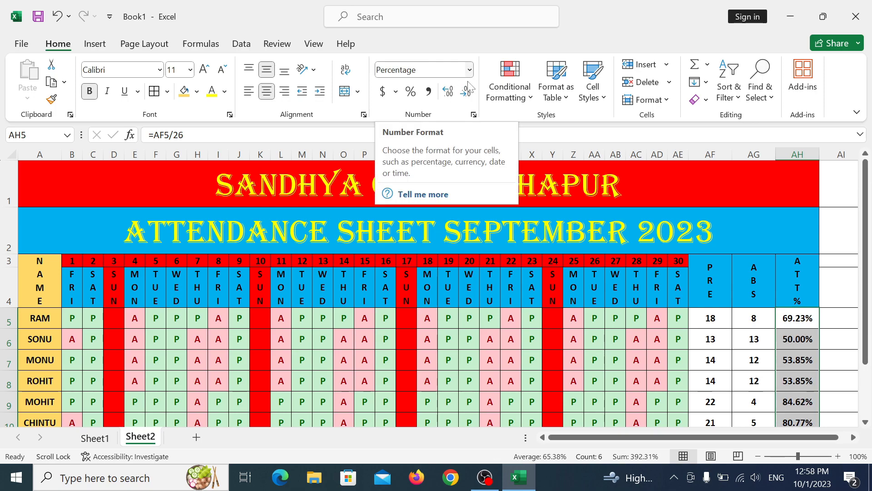
{"action": "left_click", "coordinate": [216, 319]}
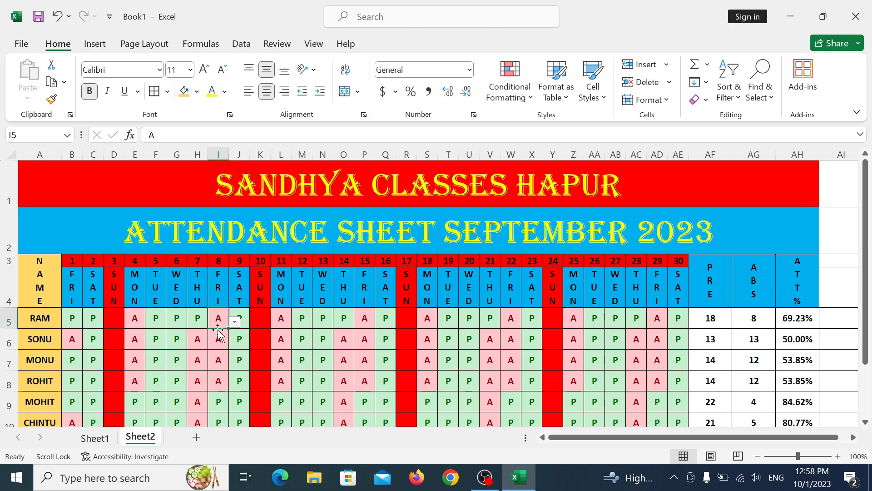
- Change the day 4 entries in column E, starting at E5, to P
{"action": "left_click", "coordinate": [133, 320]}
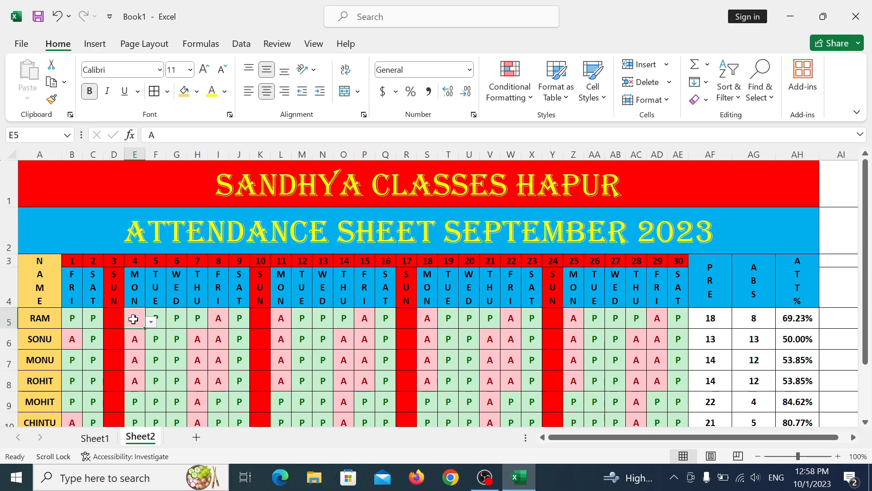
{"action": "type", "text": "P"}
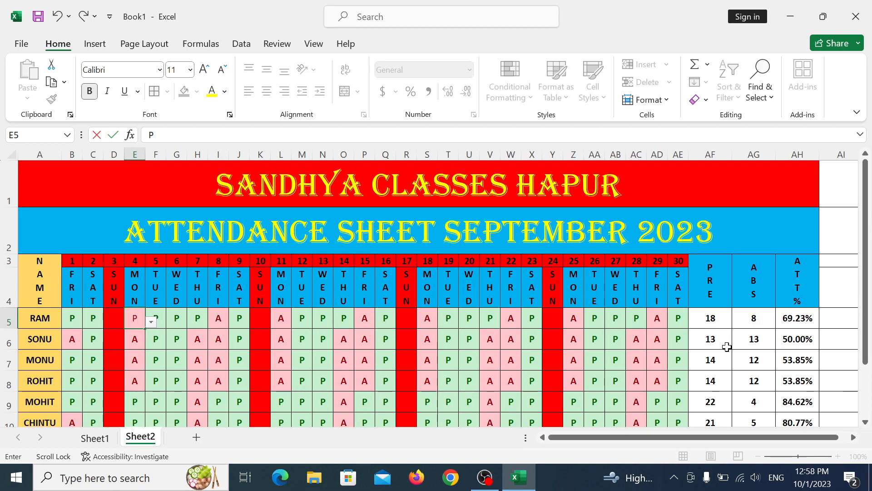
{"action": "key", "text": "Return"}
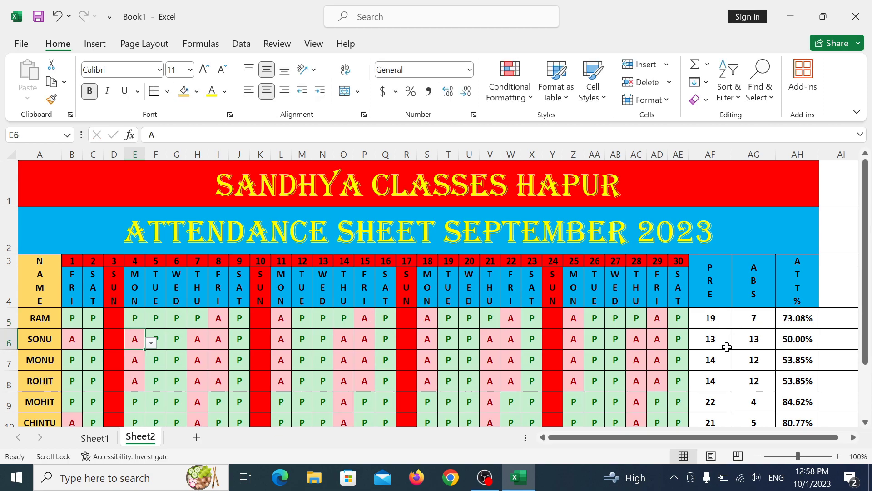
{"action": "type", "text": "P"}
{"action": "key", "text": "Return"}
{"action": "type", "text": "P P"}
{"action": "key", "text": "Return"}
{"action": "type", "text": "P"}
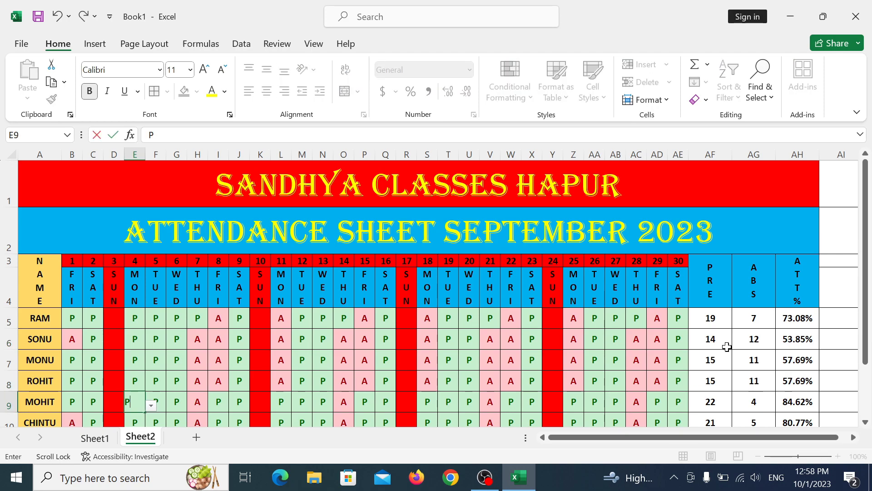
- Change the day 7 entries in H6:H10 to P
{"action": "left_click", "coordinate": [201, 340]}
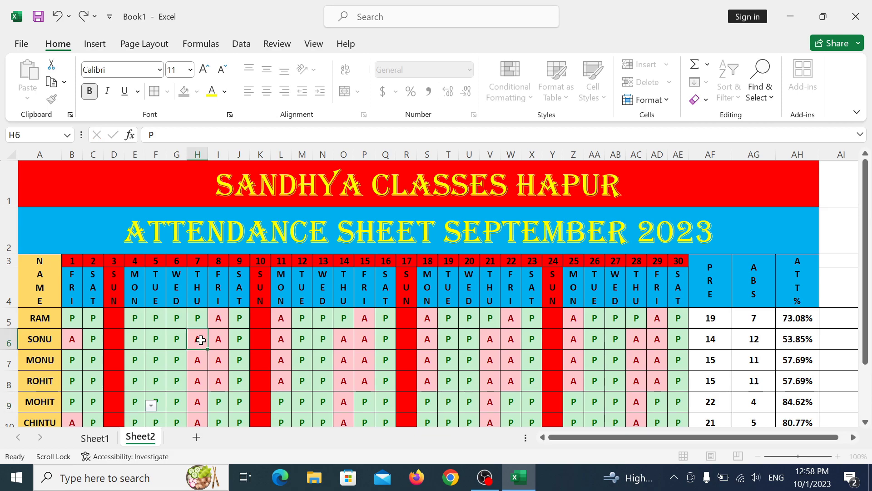
{"action": "type", "text": "P"}
{"action": "key", "text": "Return"}
{"action": "type", "text": "P"}
{"action": "key", "text": "Return"}
{"action": "type", "text": "P"}
{"action": "key", "text": "Return"}
{"action": "type", "text": "P"}
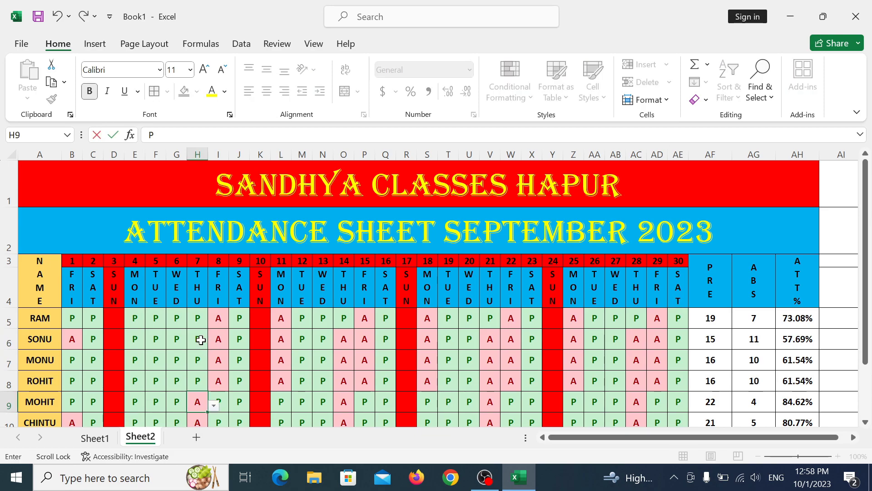
{"action": "key", "text": "Return"}
{"action": "type", "text": "P"}
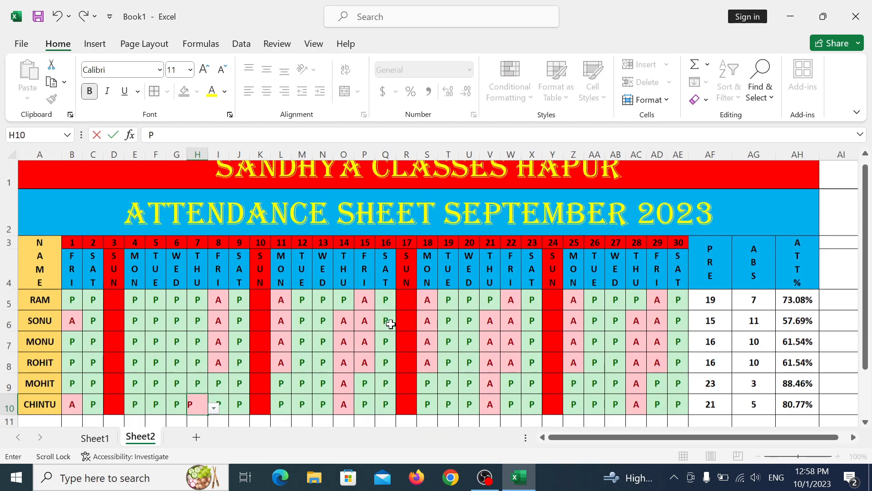
{"action": "scroll", "coordinate": [386, 322], "scroll_direction": "up", "scroll_amount": 1}
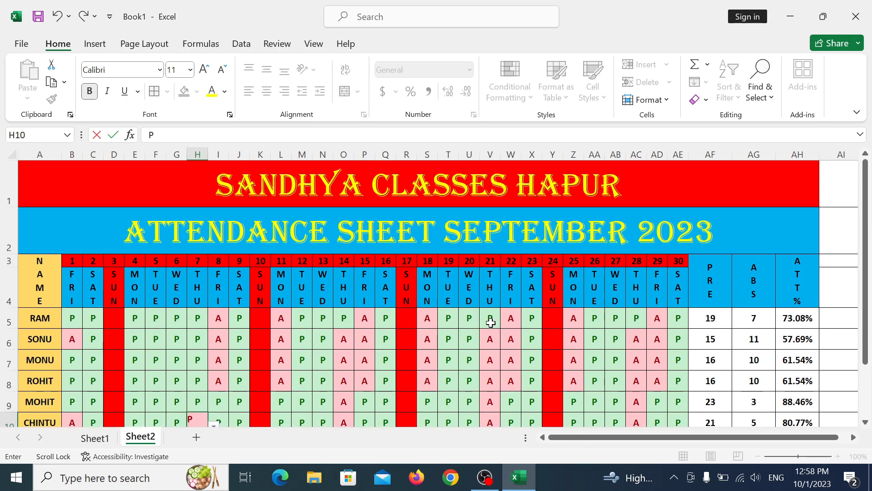
- Change the day 22 entries in W5:W8 to P
{"action": "left_click", "coordinate": [506, 326]}
{"action": "type", "text": "P"}
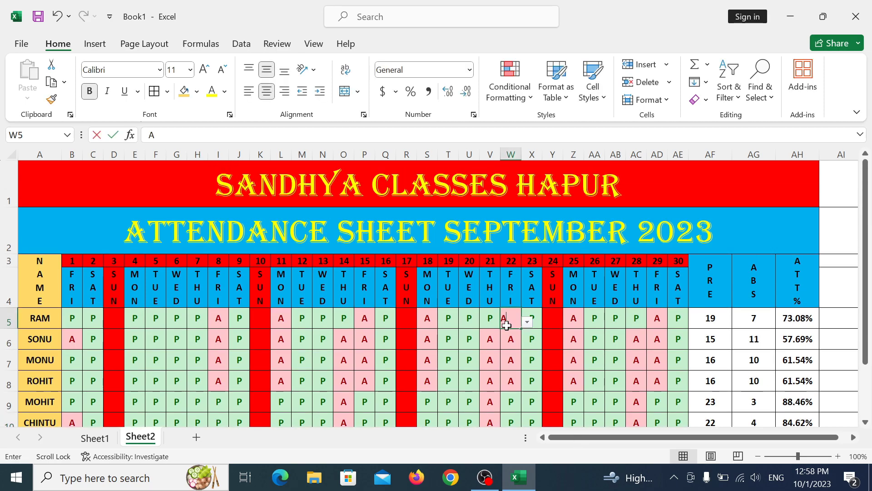
{"action": "key", "text": "Return"}
{"action": "type", "text": "P"}
{"action": "key", "text": "Return"}
{"action": "type", "text": "P"}
{"action": "key", "text": "Return"}
{"action": "type", "text": "P"}
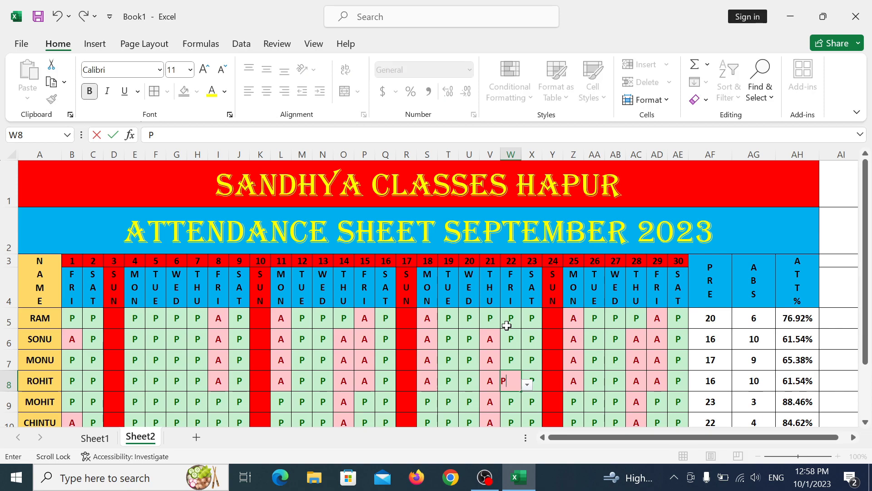
{"action": "left_click", "coordinate": [705, 351]}
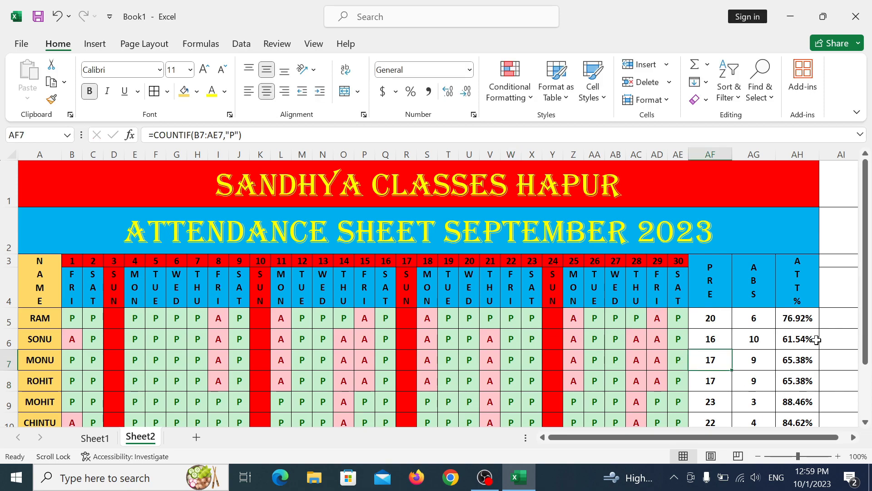
- Fill the PRE, ABS and ATT % total cells AF5:AH10 yellow
{"action": "mouse_move", "coordinate": [711, 317]}
{"action": "left_mouse_down"}
{"action": "mouse_move", "coordinate": [800, 375]}
{"action": "mouse_move", "coordinate": [801, 420]}
{"action": "left_mouse_up"}
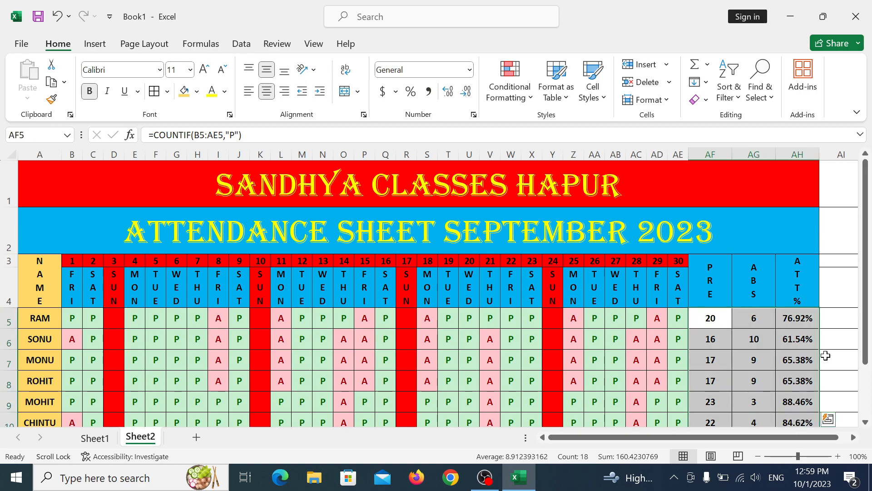
{"action": "left_click", "coordinate": [196, 91]}
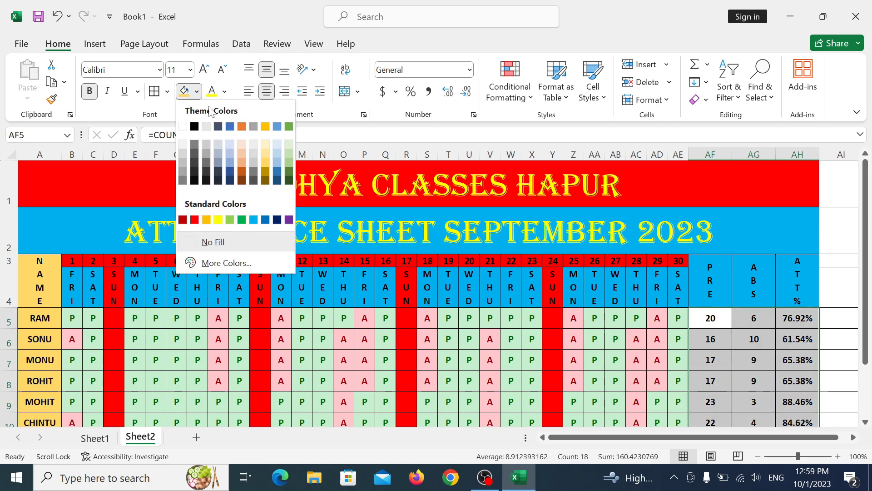
{"action": "left_click", "coordinate": [218, 219]}
- Select the FRI, SAT and MON to SAT weekday header cells
{"action": "left_click_drag", "start_coordinate": [134, 317], "coordinate": [234, 394]}
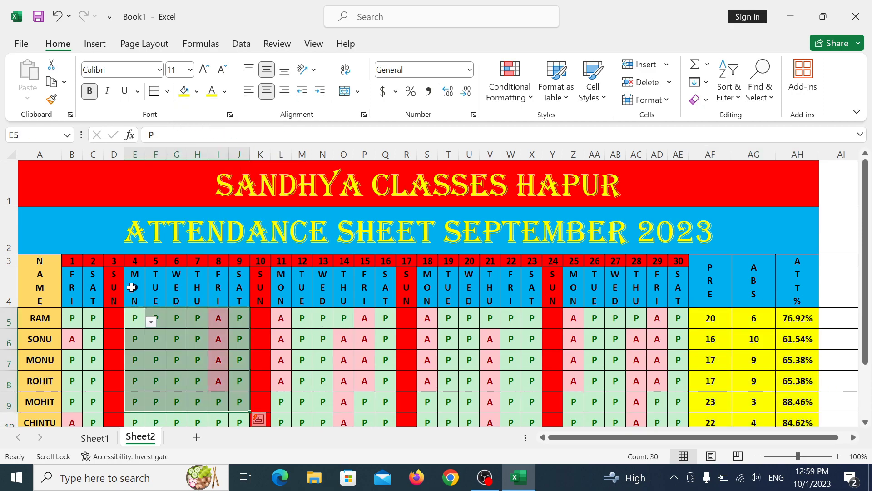
{"action": "left_click", "coordinate": [88, 277]}
{"action": "left_click_drag", "start_coordinate": [74, 279], "coordinate": [83, 284]}
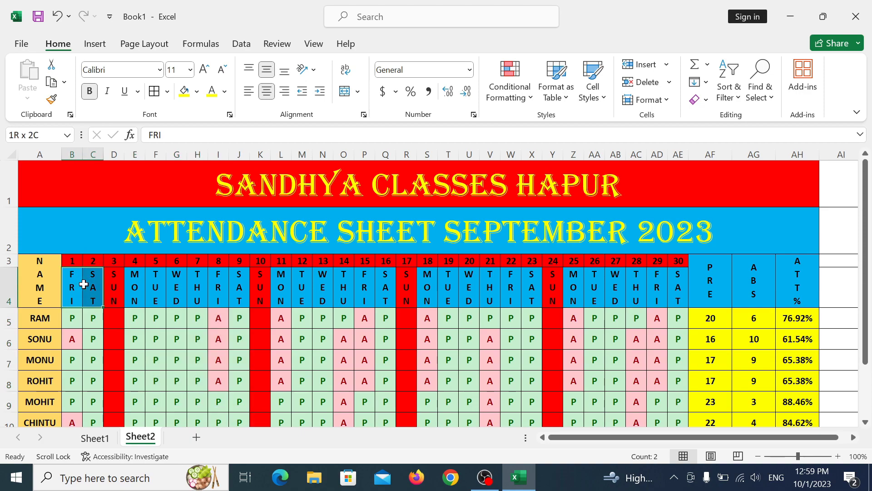
{"action": "mouse_move", "coordinate": [136, 280]}
{"action": "left_mouse_down", "text": "ctrl"}
{"action": "mouse_move", "coordinate": [238, 291]}
{"action": "mouse_move", "coordinate": [719, 288]}
{"action": "mouse_move", "coordinate": [676, 299]}
{"action": "left_mouse_up", "text": "ctrl"}
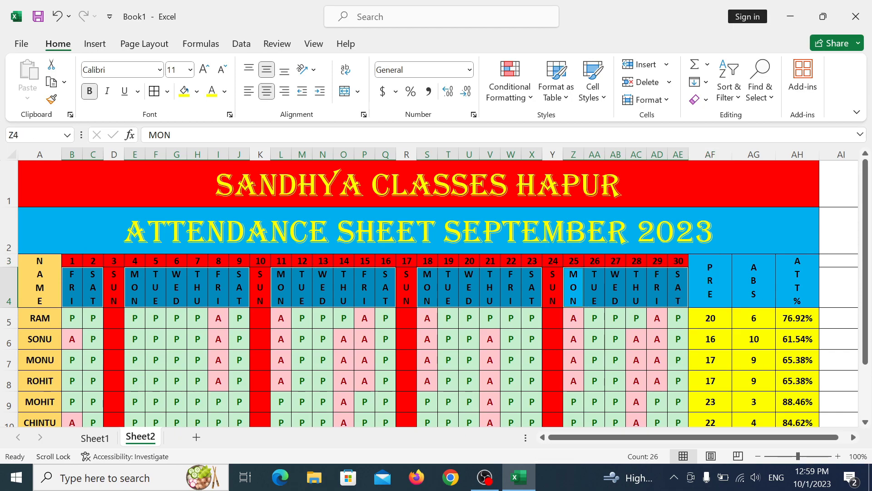
- Fill the weekday headers yellow and keep their text black
{"action": "left_click", "coordinate": [184, 91]}
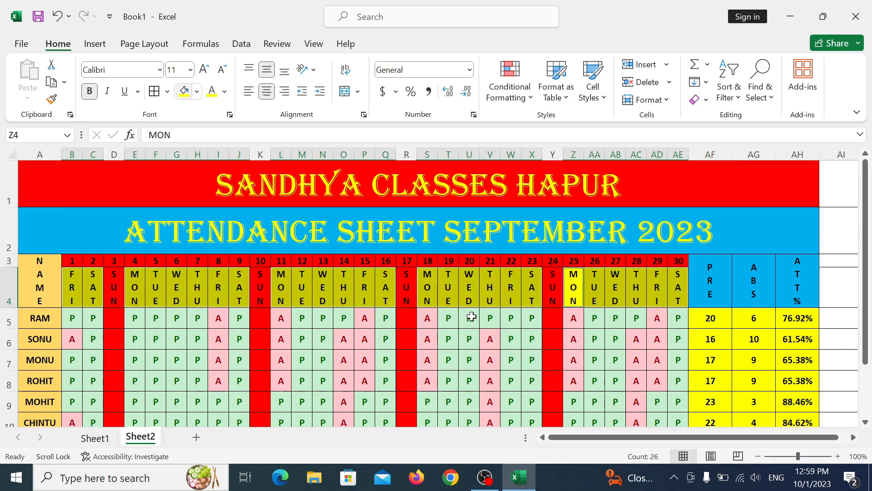
{"action": "left_click", "coordinate": [225, 91]}
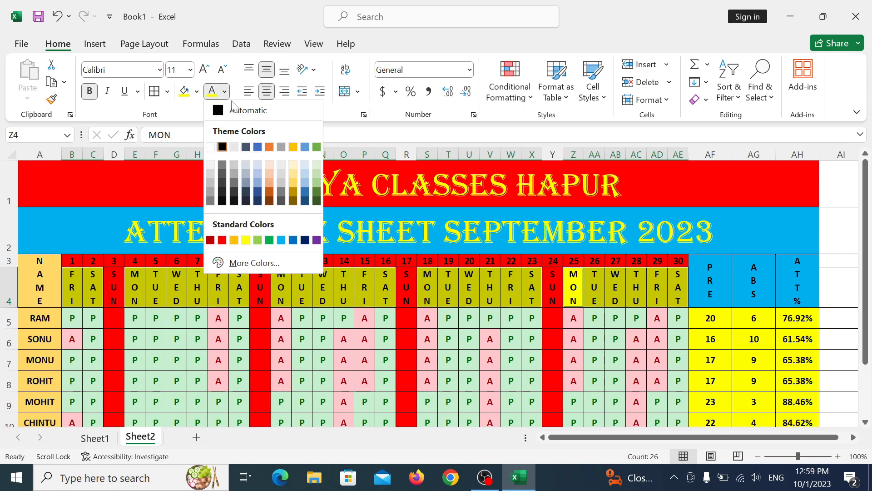
{"action": "left_click", "coordinate": [222, 240]}
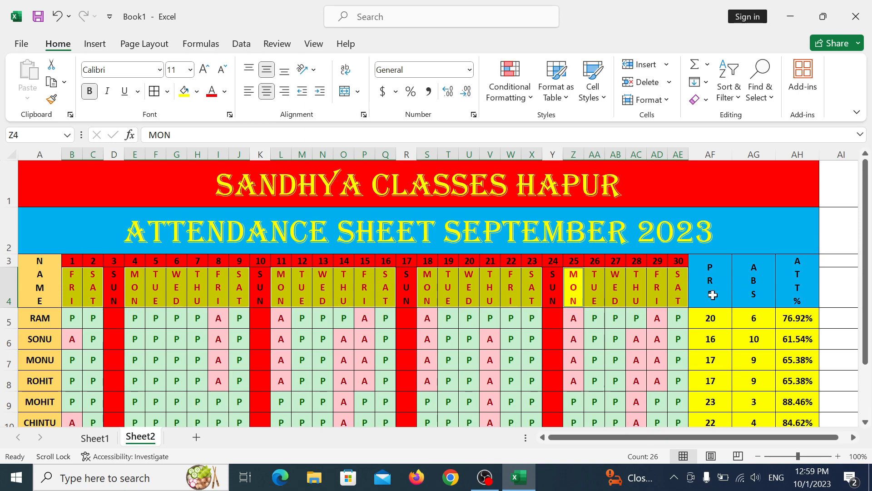
{"action": "left_click", "coordinate": [224, 92]}
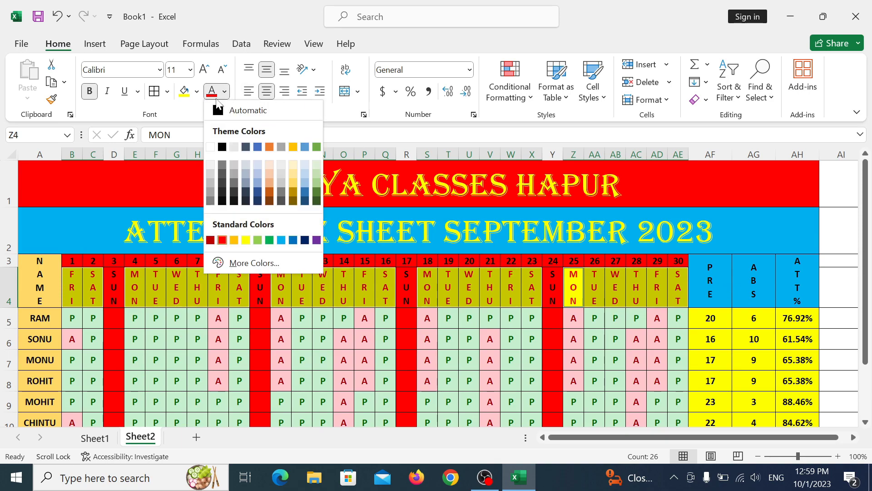
{"action": "left_click", "coordinate": [219, 111]}
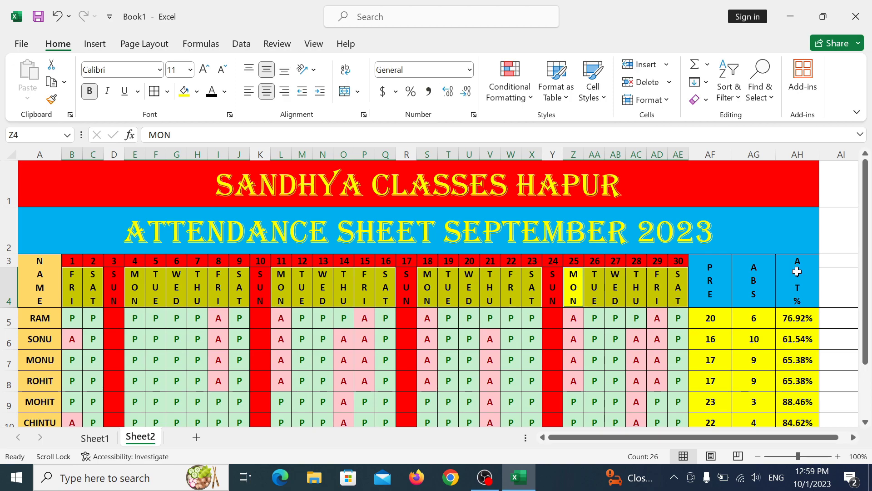
- Fill the PRE, ABS and ATT % headers and the NAME column A3:A10 yellow
{"action": "left_click_drag", "start_coordinate": [710, 281], "coordinate": [790, 285]}
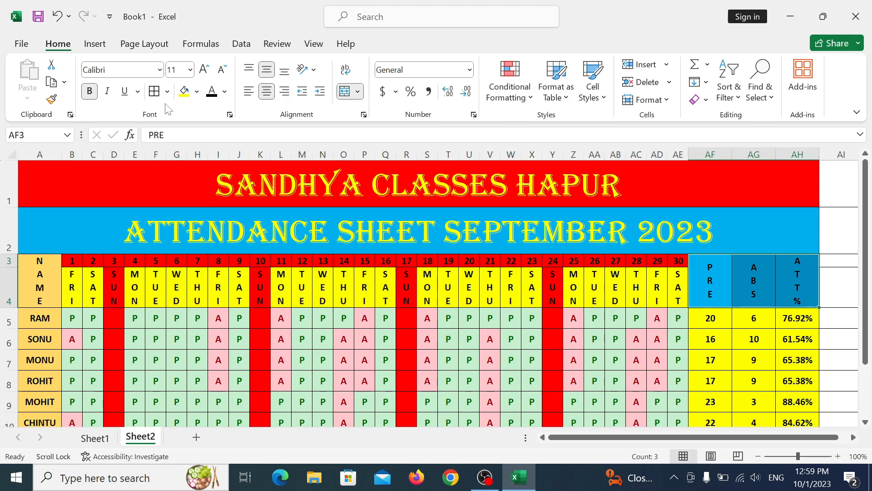
{"action": "left_click", "coordinate": [181, 95]}
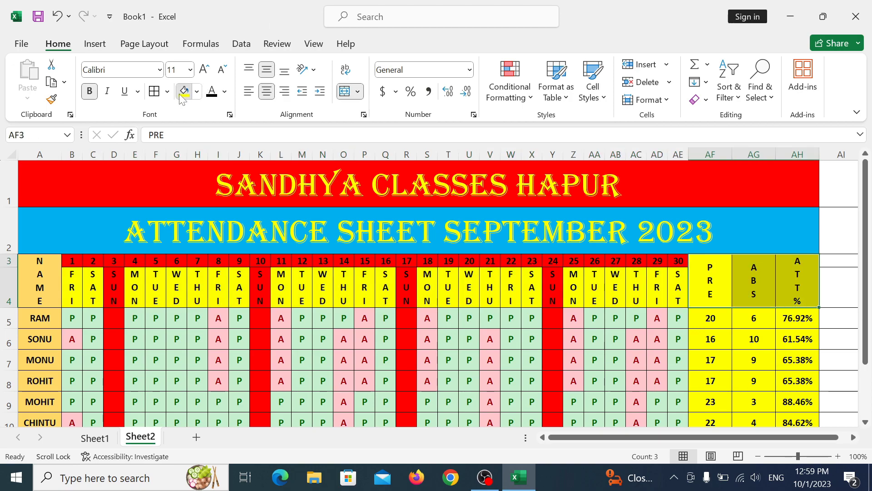
{"action": "left_click", "coordinate": [685, 357]}
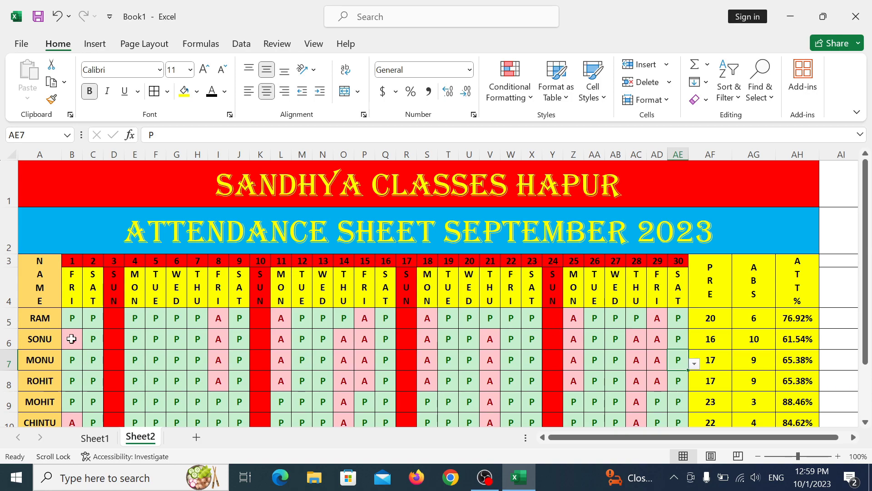
{"action": "left_click_drag", "start_coordinate": [37, 278], "coordinate": [40, 420]}
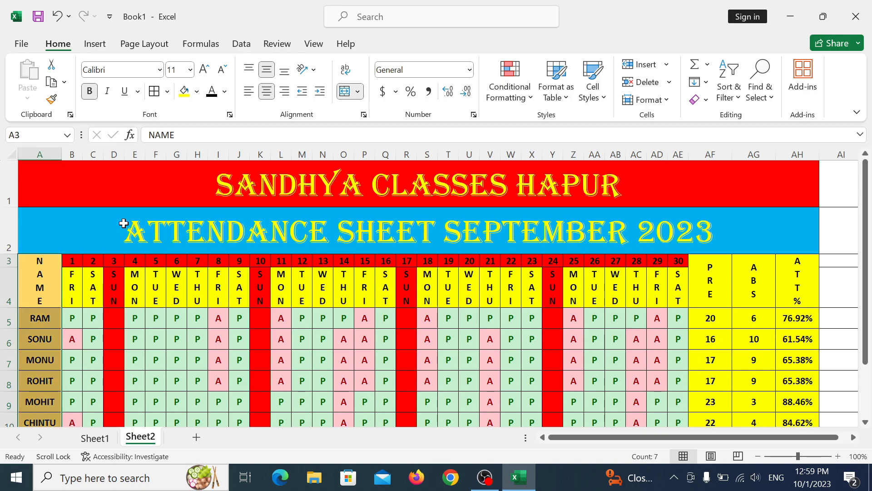
{"action": "left_click", "coordinate": [183, 93]}
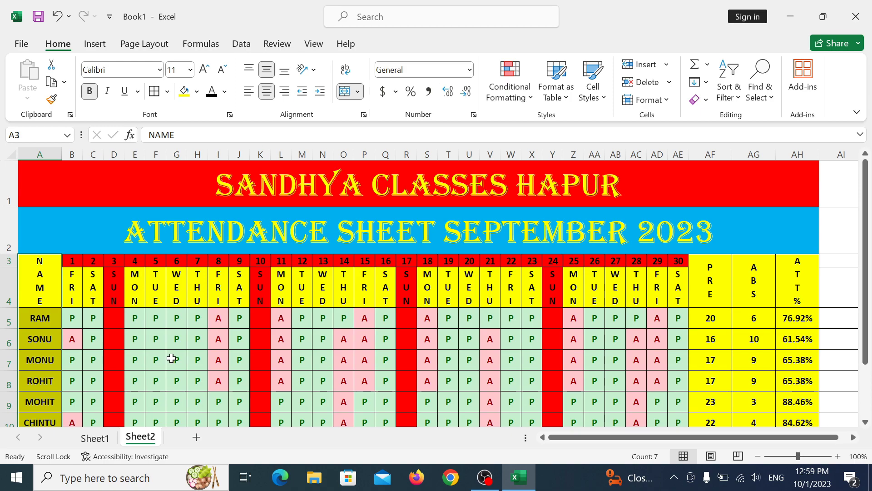
- Widen column AH (ATT %), column AF (PRE) and column A (NAME)
{"action": "left_click", "coordinate": [178, 343]}
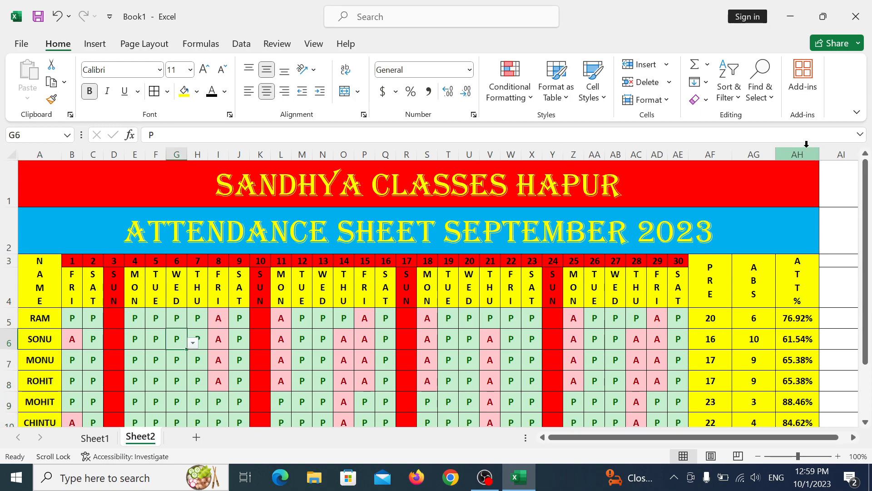
{"action": "left_click_drag", "start_coordinate": [825, 155], "coordinate": [792, 156]}
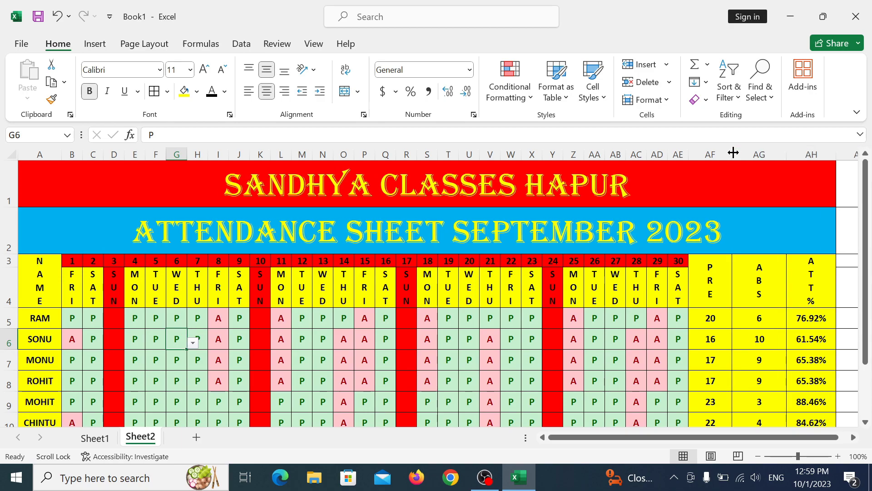
{"action": "left_click_drag", "start_coordinate": [738, 155], "coordinate": [746, 154]}
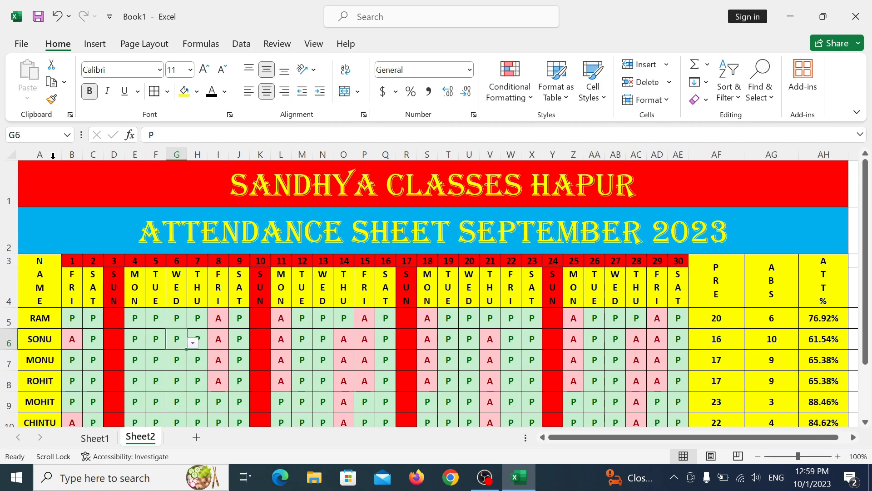
{"action": "left_click_drag", "start_coordinate": [62, 154], "coordinate": [69, 154]}
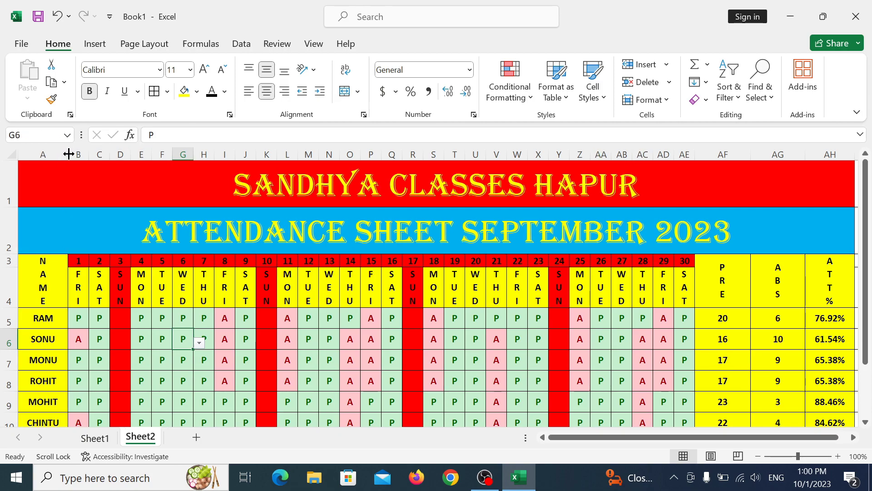
- Give the SANDHYA CLASSES HAPUR title a yellow fill with red text, then select Sunday column D
{"action": "left_click", "coordinate": [136, 181]}
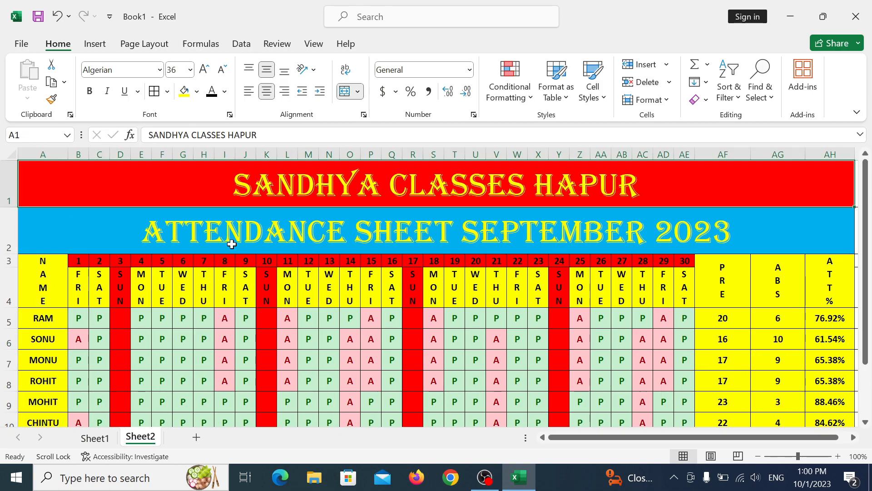
{"action": "left_click", "coordinate": [185, 92]}
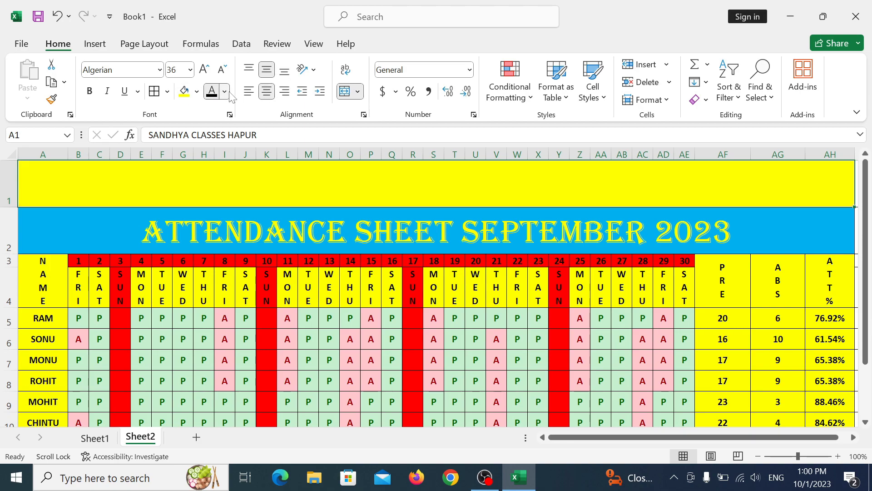
{"action": "left_click", "coordinate": [225, 92]}
{"action": "left_click", "coordinate": [222, 241]}
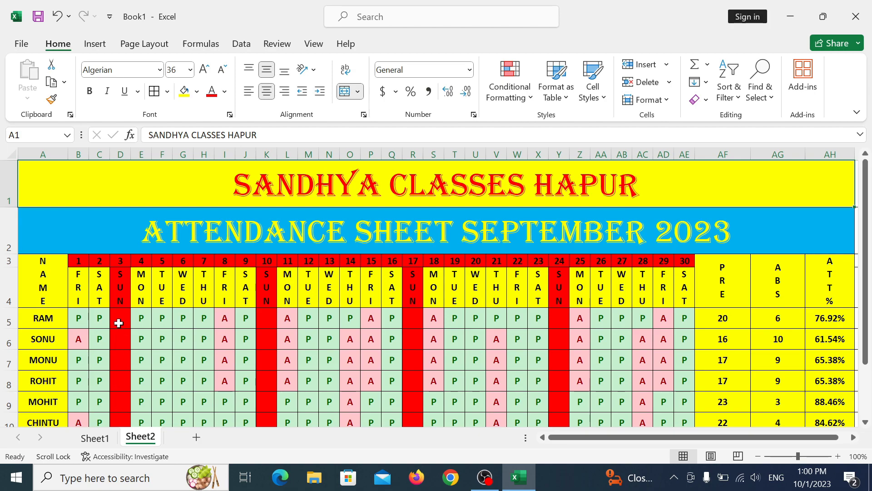
{"action": "left_click_drag", "start_coordinate": [119, 296], "coordinate": [116, 425]}
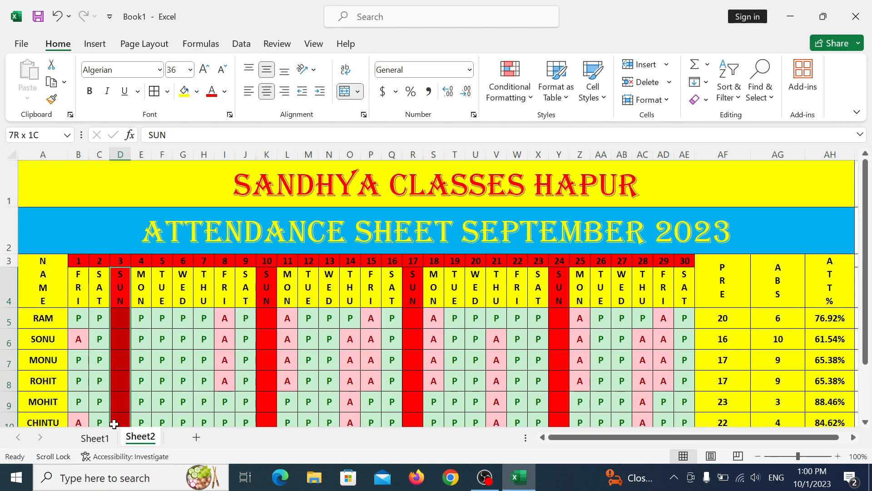
- Merge and center each Sunday column D, K, R and Y into one tall cell
{"action": "left_click", "coordinate": [344, 91]}
{"action": "left_click_drag", "start_coordinate": [268, 285], "coordinate": [267, 420]}
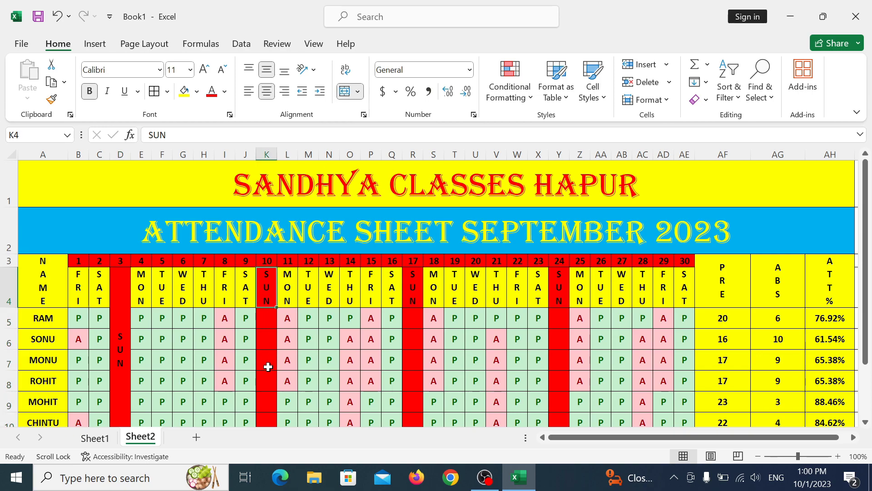
{"action": "left_click_drag", "start_coordinate": [409, 286], "coordinate": [413, 420], "text": "ctrl"}
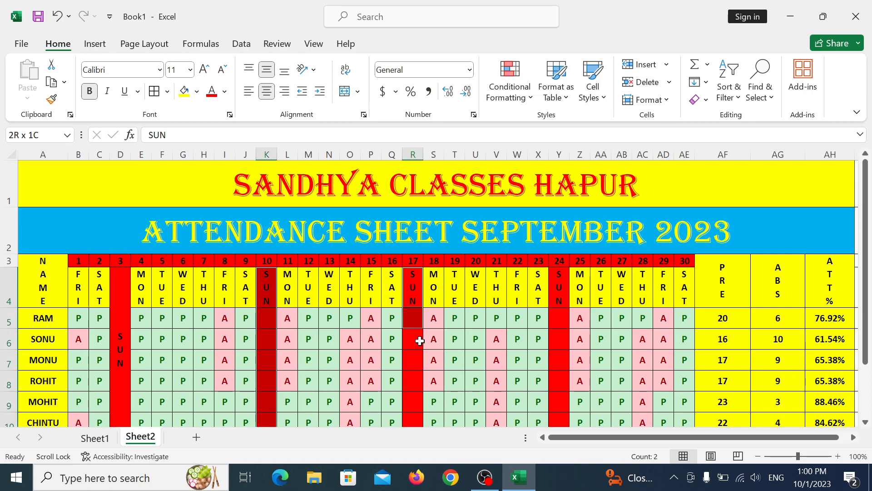
{"action": "left_click_drag", "start_coordinate": [559, 290], "coordinate": [560, 417], "text": "ctrl"}
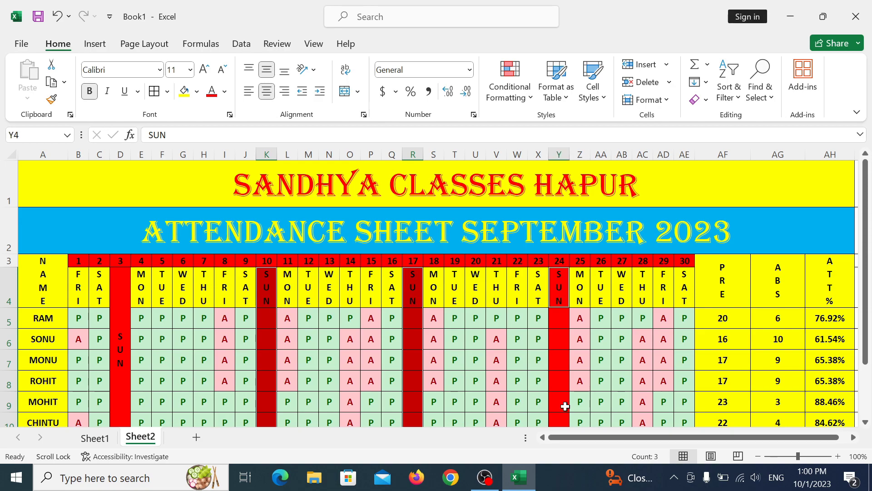
{"action": "left_click", "coordinate": [344, 91]}
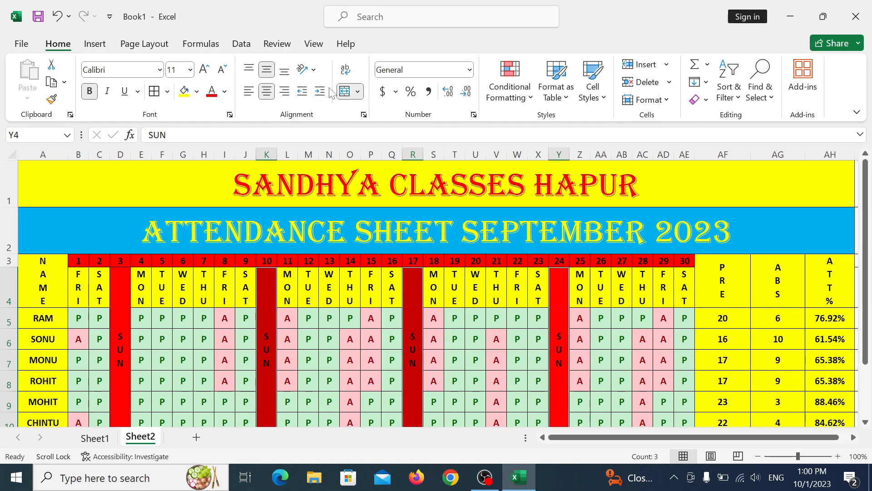
- Change the SUN labels in D4 and K4 to SUNDAY
{"action": "left_click", "coordinate": [121, 337]}
{"action": "key", "text": "F2"}
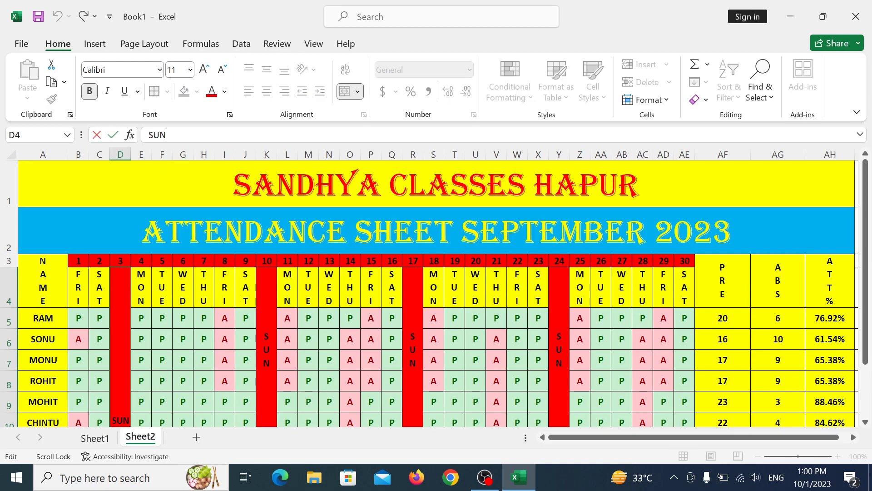
{"action": "type", "text": "DAY"}
{"action": "left_click", "coordinate": [203, 341]}
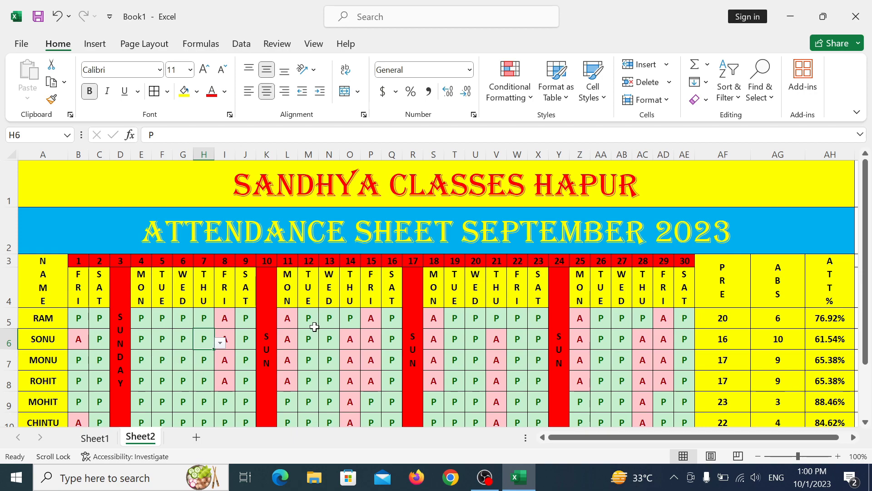
{"action": "left_click", "coordinate": [264, 304]}
{"action": "key", "text": "F2"}
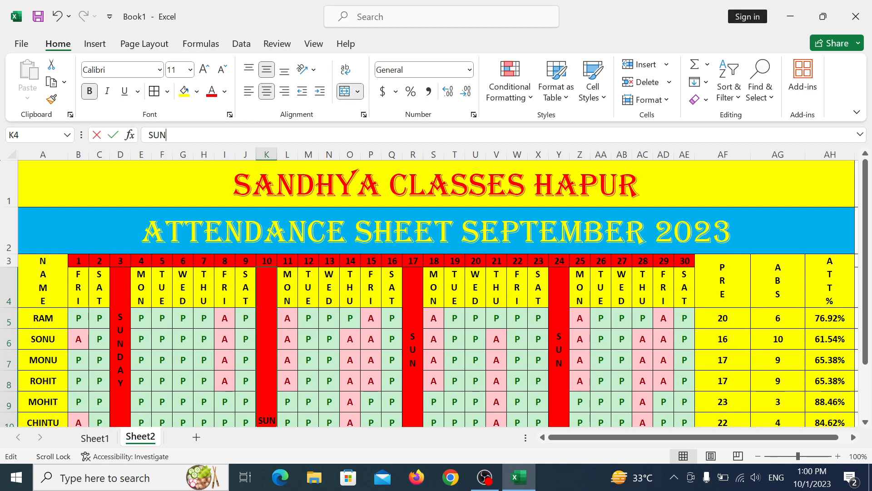
{"action": "type", "text": "DA"}
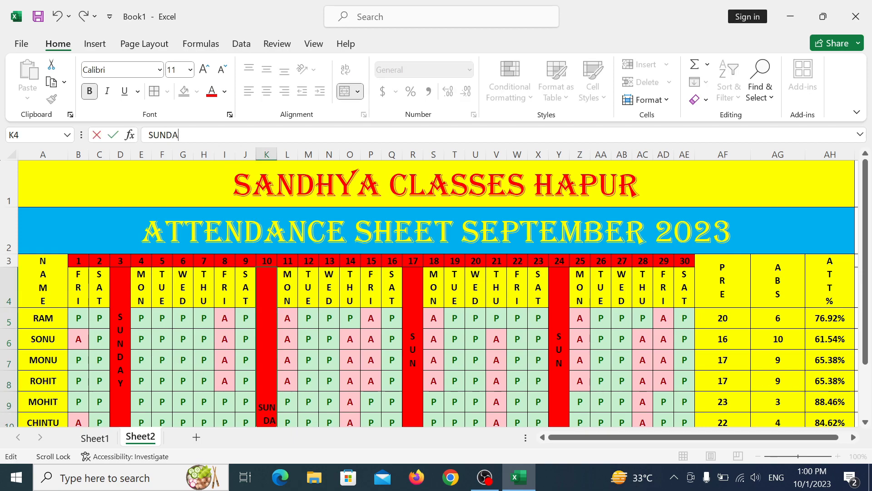
{"action": "type", "text": "Y"}
{"action": "left_click", "coordinate": [411, 304]}
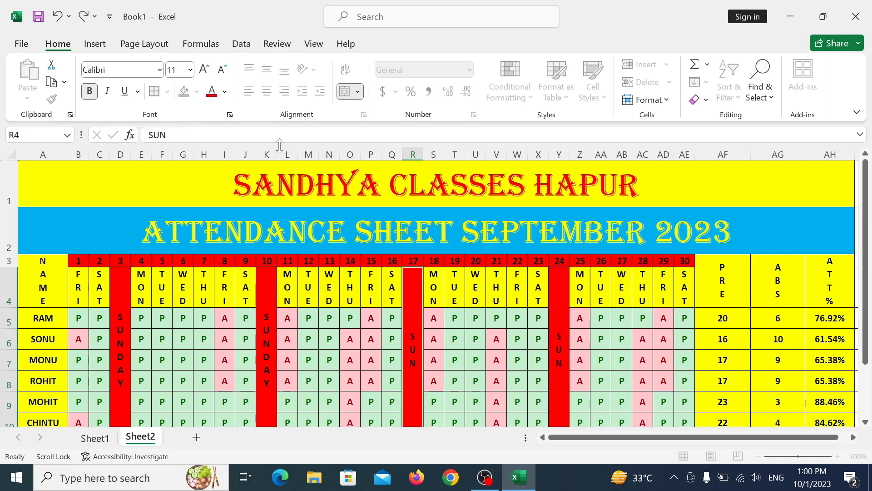
- Change the SUN labels in R4 and Y4 to SUNDAY
{"action": "key", "text": "F2"}
{"action": "type", "text": "DA"}
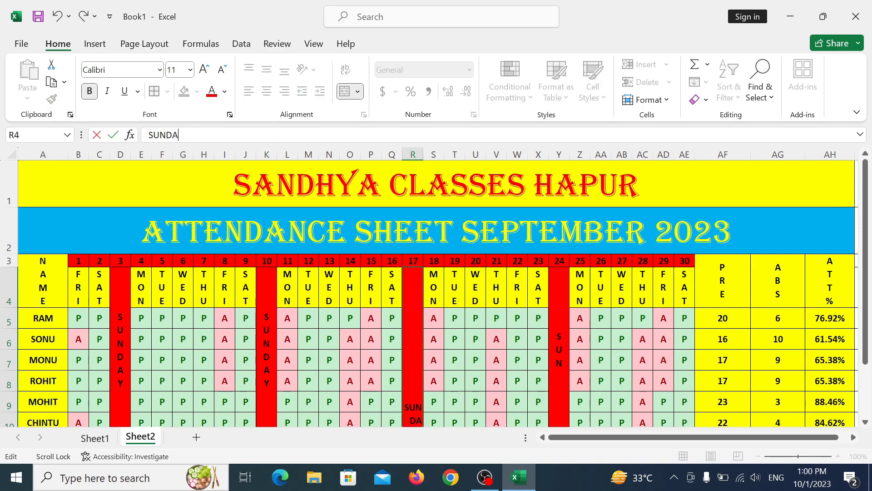
{"action": "type", "text": "Y"}
{"action": "left_click", "coordinate": [560, 308]}
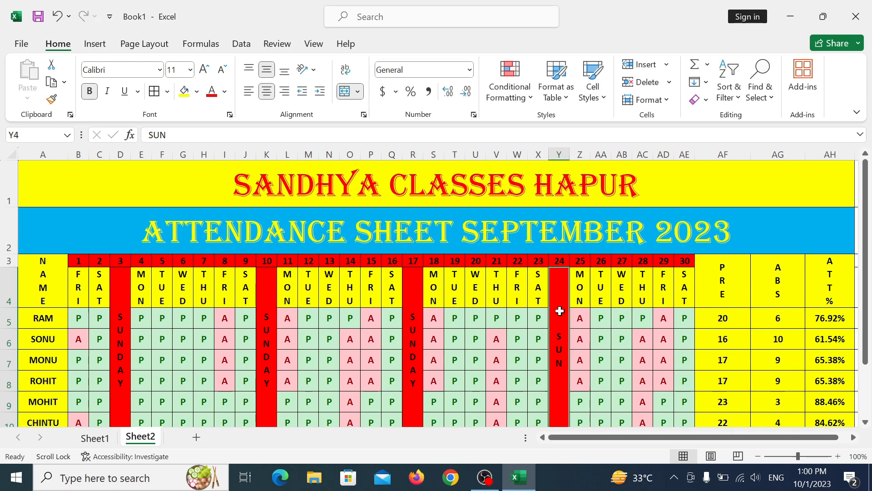
{"action": "key", "text": "F2"}
{"action": "type", "text": "DAY"}
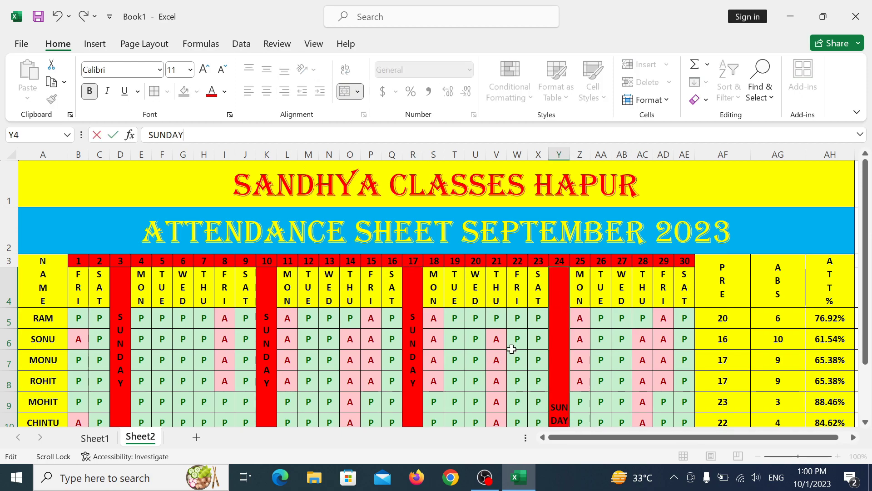
{"action": "left_click", "coordinate": [513, 346]}
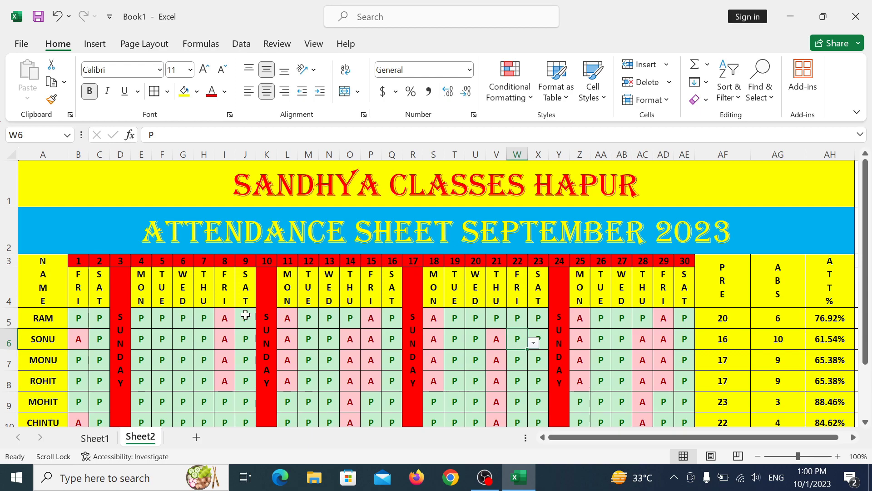
- Set the four SUNDAY labels in D4, K4, R4, Y4 to font size 20 in white
{"action": "left_click", "coordinate": [122, 316]}
{"action": "left_click", "coordinate": [267, 322], "text": "ctrl"}
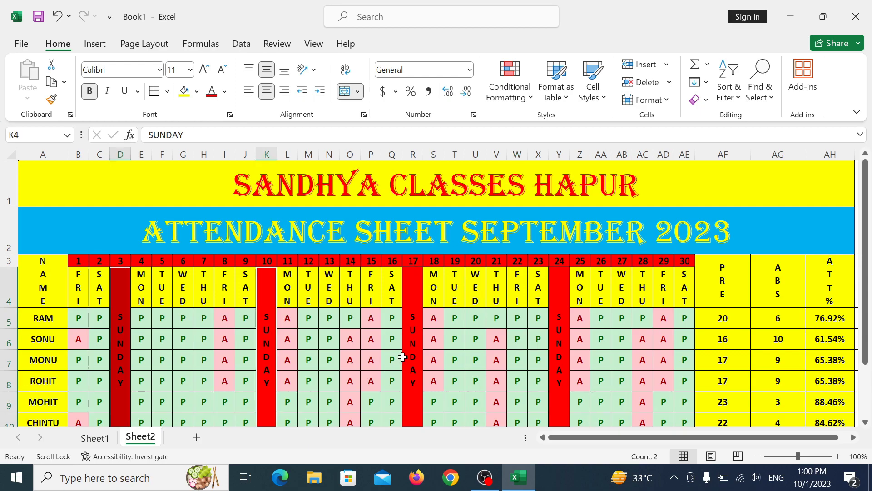
{"action": "left_click", "coordinate": [411, 349], "text": "ctrl"}
{"action": "left_click", "coordinate": [559, 344], "text": "ctrl"}
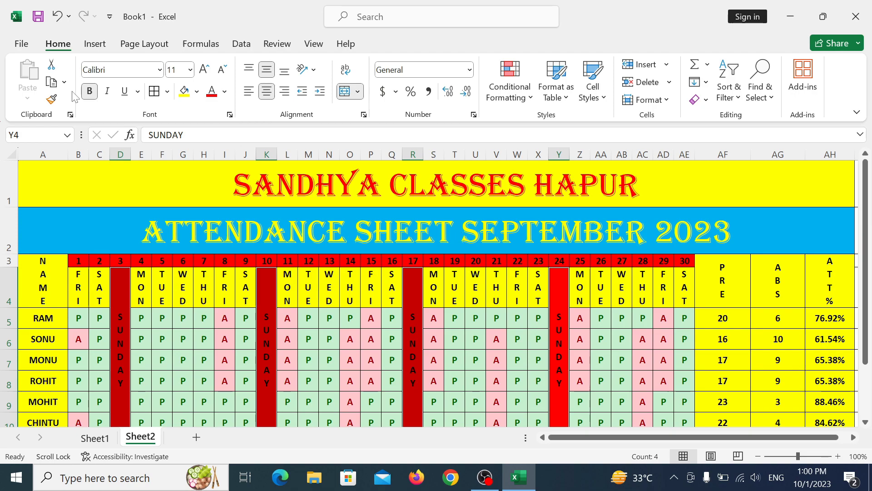
{"action": "left_click", "coordinate": [204, 71]}
{"action": "left_click", "coordinate": [204, 70]}
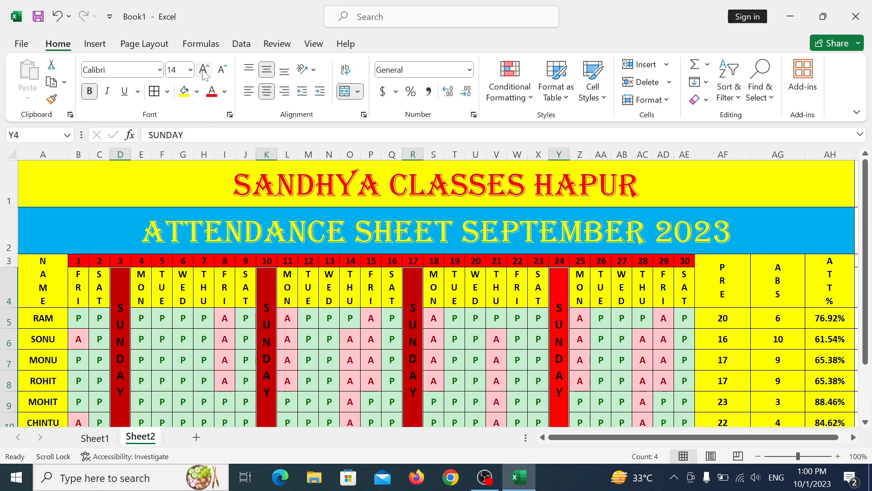
{"action": "left_click", "coordinate": [204, 71]}
{"action": "left_click", "coordinate": [204, 70]}
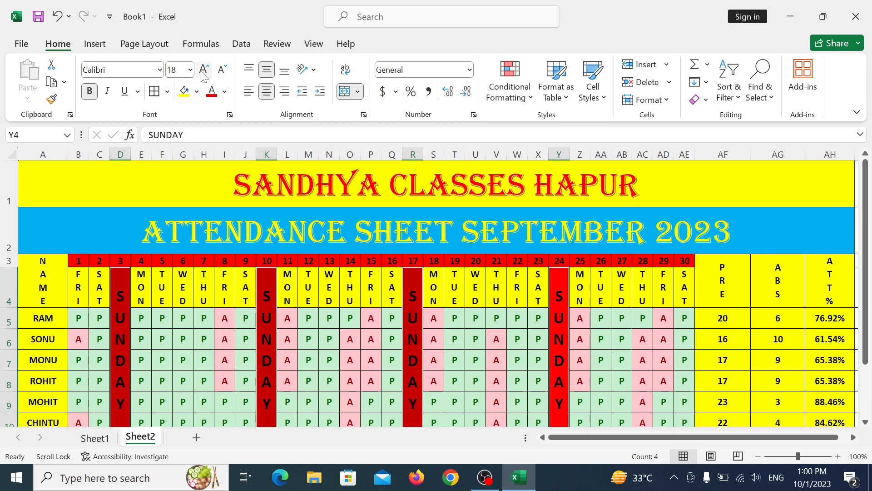
{"action": "left_click", "coordinate": [203, 73]}
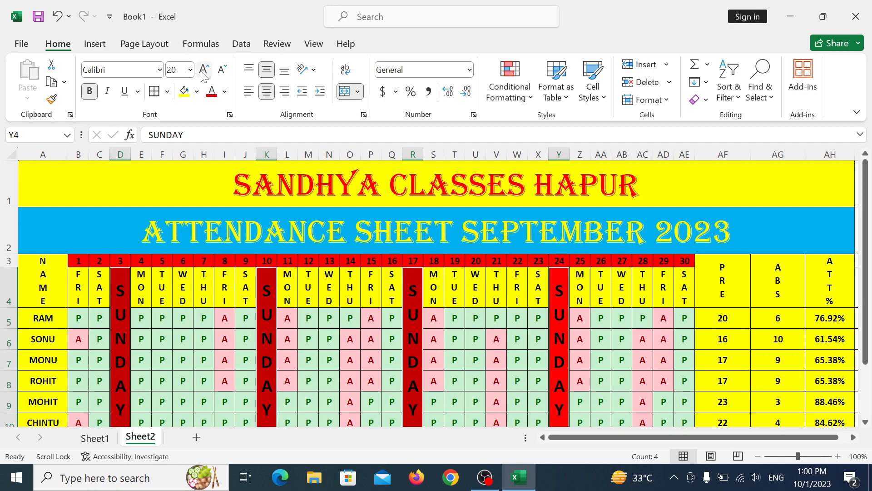
{"action": "left_click", "coordinate": [225, 92]}
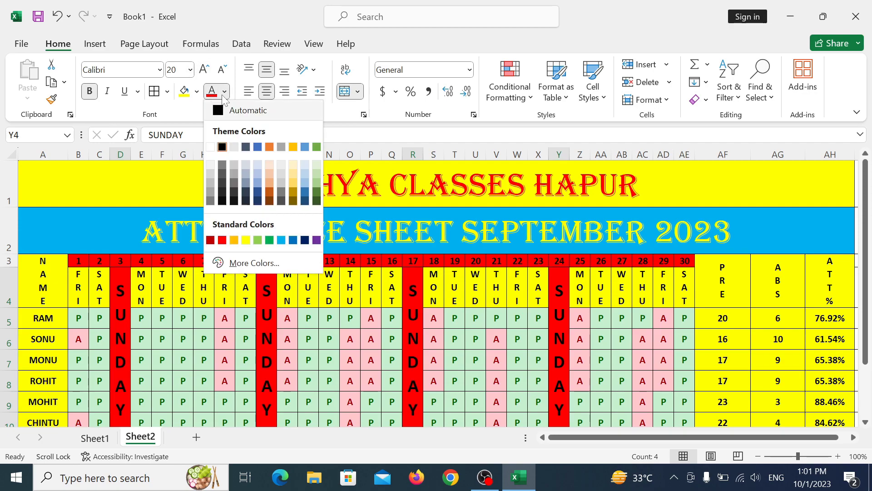
{"action": "left_click", "coordinate": [210, 146]}
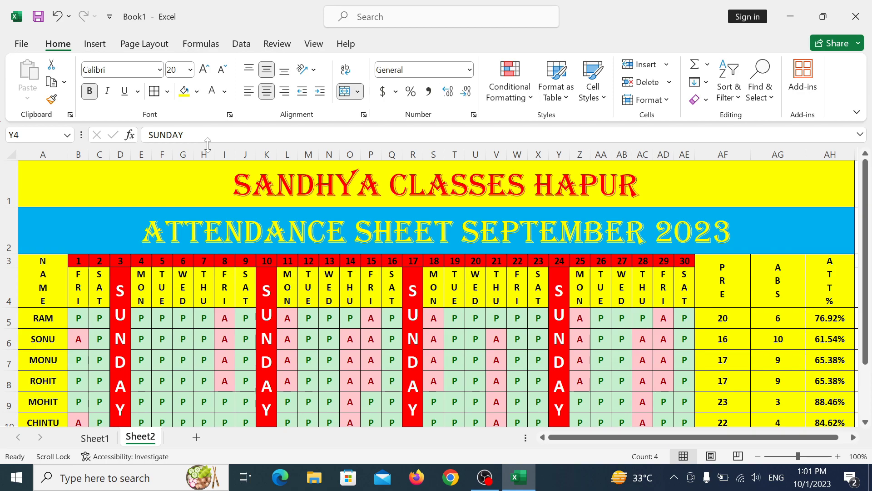
{"action": "left_click", "coordinate": [350, 337]}
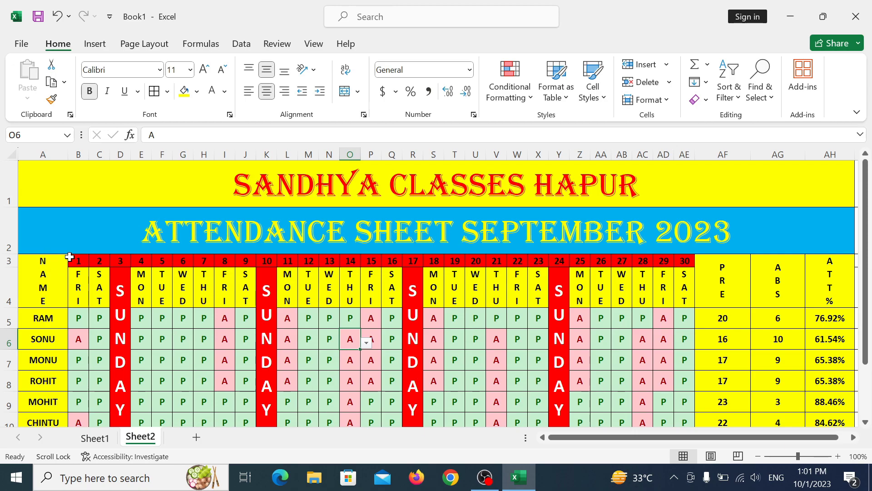
- Change the NAME header and six student names in A3:A9 to Arial Rounded MT Bold
{"action": "left_click_drag", "start_coordinate": [69, 257], "coordinate": [682, 257]}
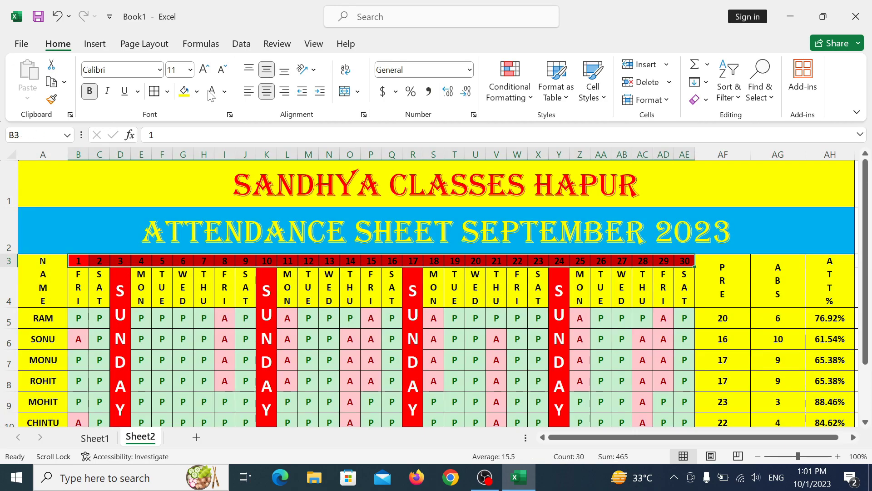
{"action": "left_click", "coordinate": [177, 342]}
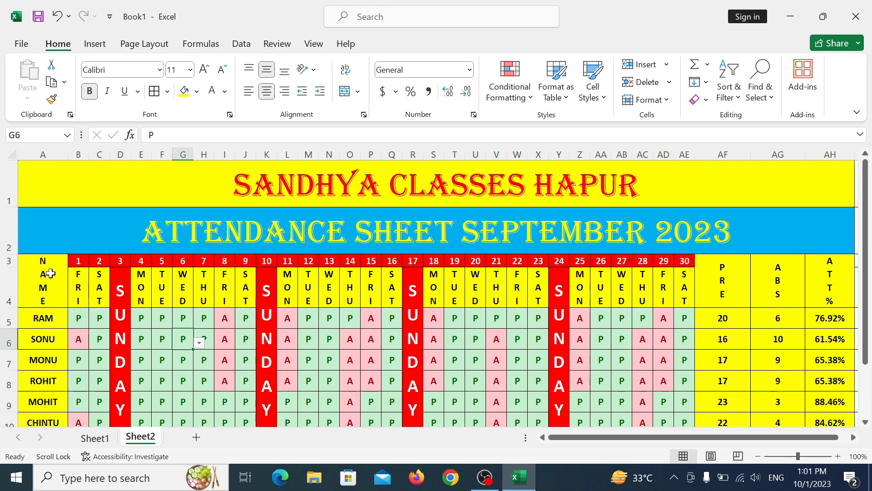
{"action": "left_click_drag", "start_coordinate": [46, 271], "coordinate": [50, 420]}
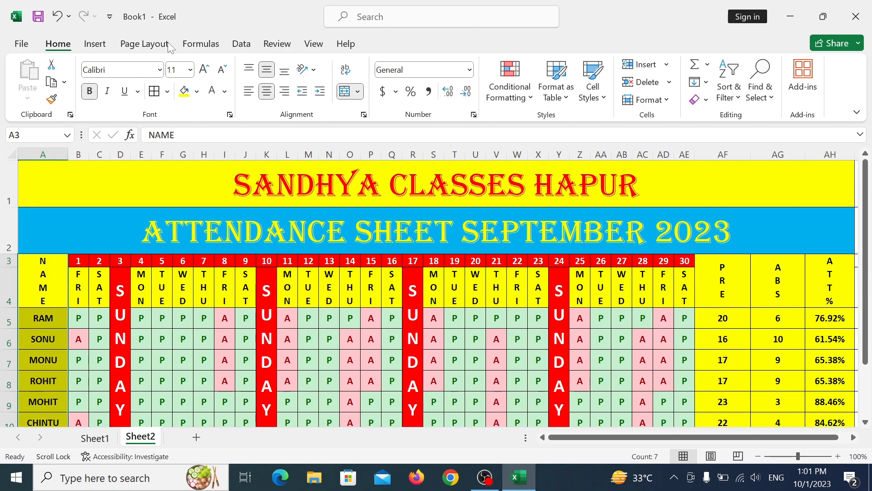
{"action": "left_click", "coordinate": [160, 70]}
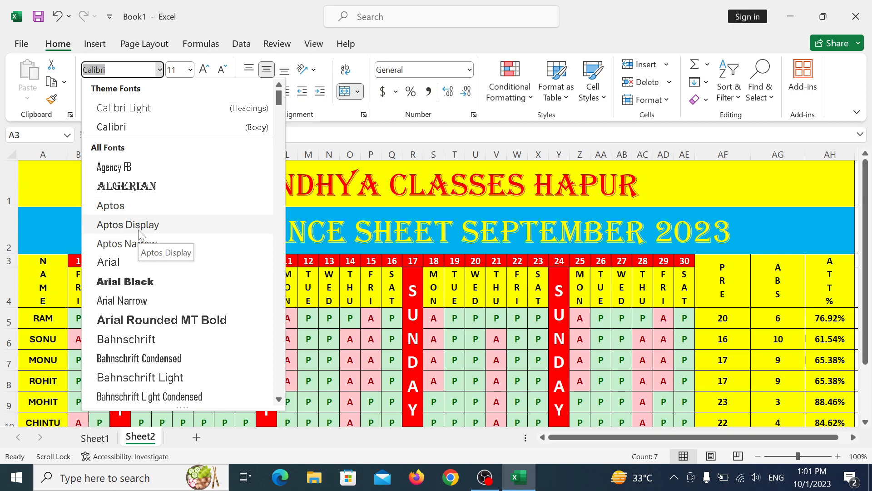
{"action": "left_click", "coordinate": [145, 320]}
{"action": "left_click", "coordinate": [166, 336]}
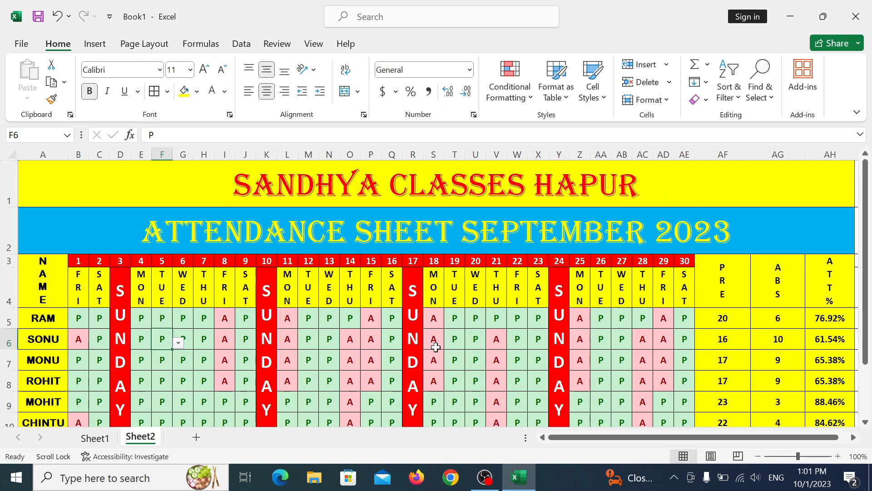
{"action": "left_click", "coordinate": [472, 352]}
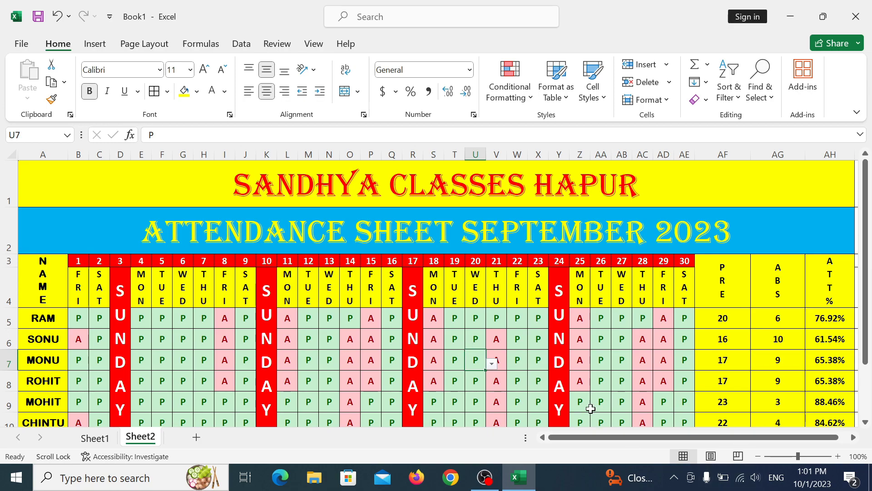
{"action": "left_click", "coordinate": [667, 172]}
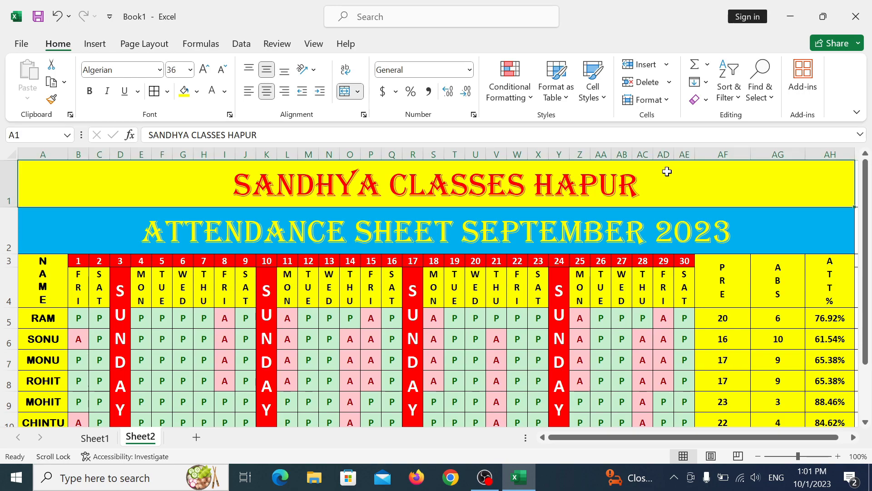